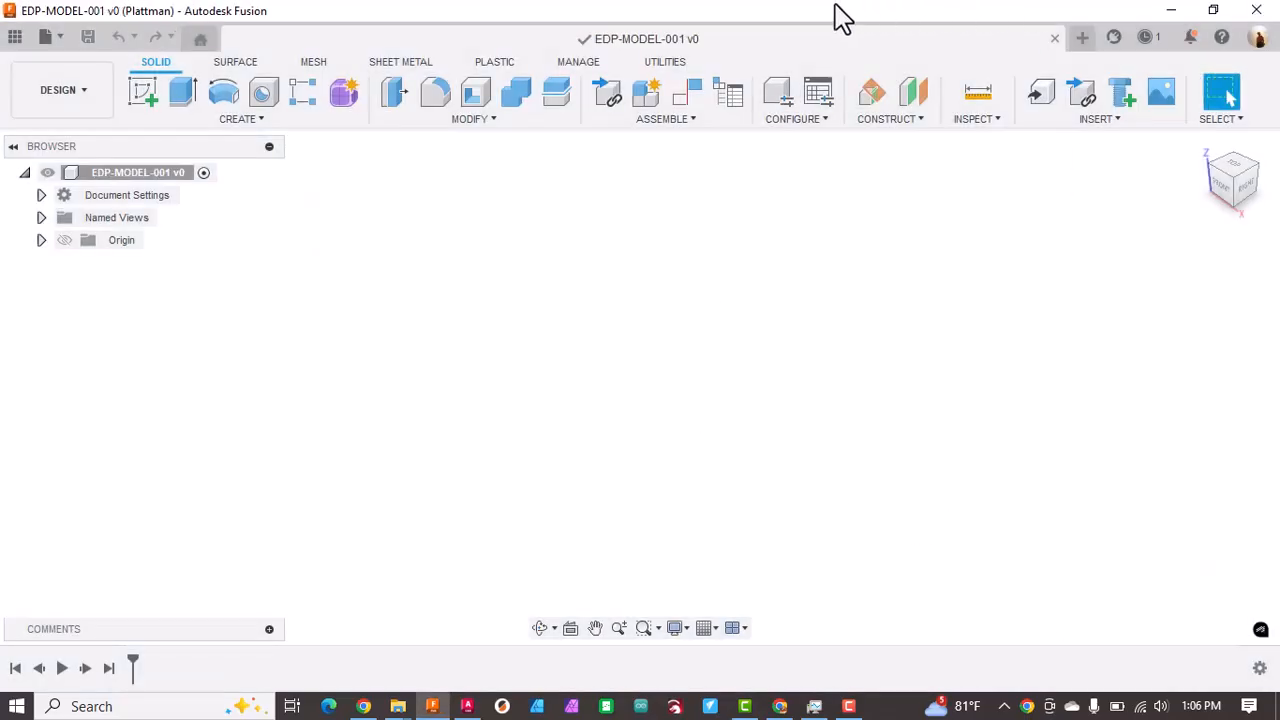
Step: Create and activate a new internal component named EDP-MODEL-001 under the root design
right_click(120, 172)
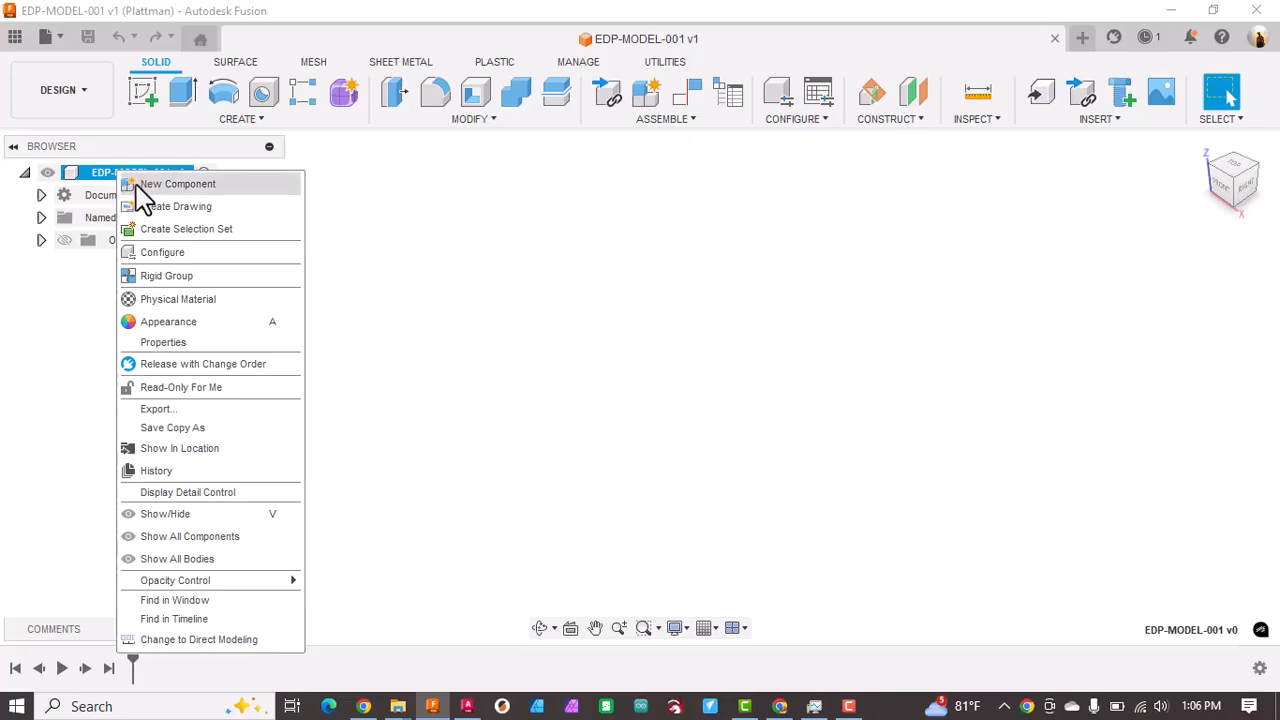
left_click(203, 197)
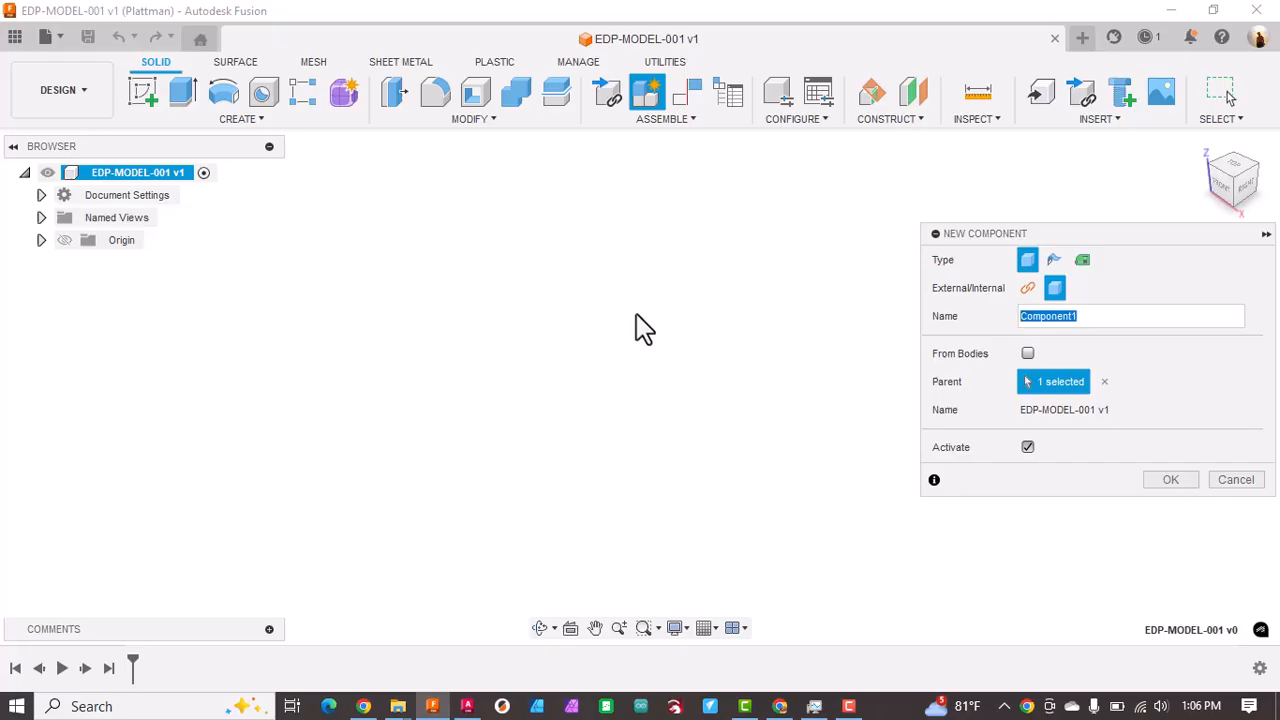
left_click(1180, 479)
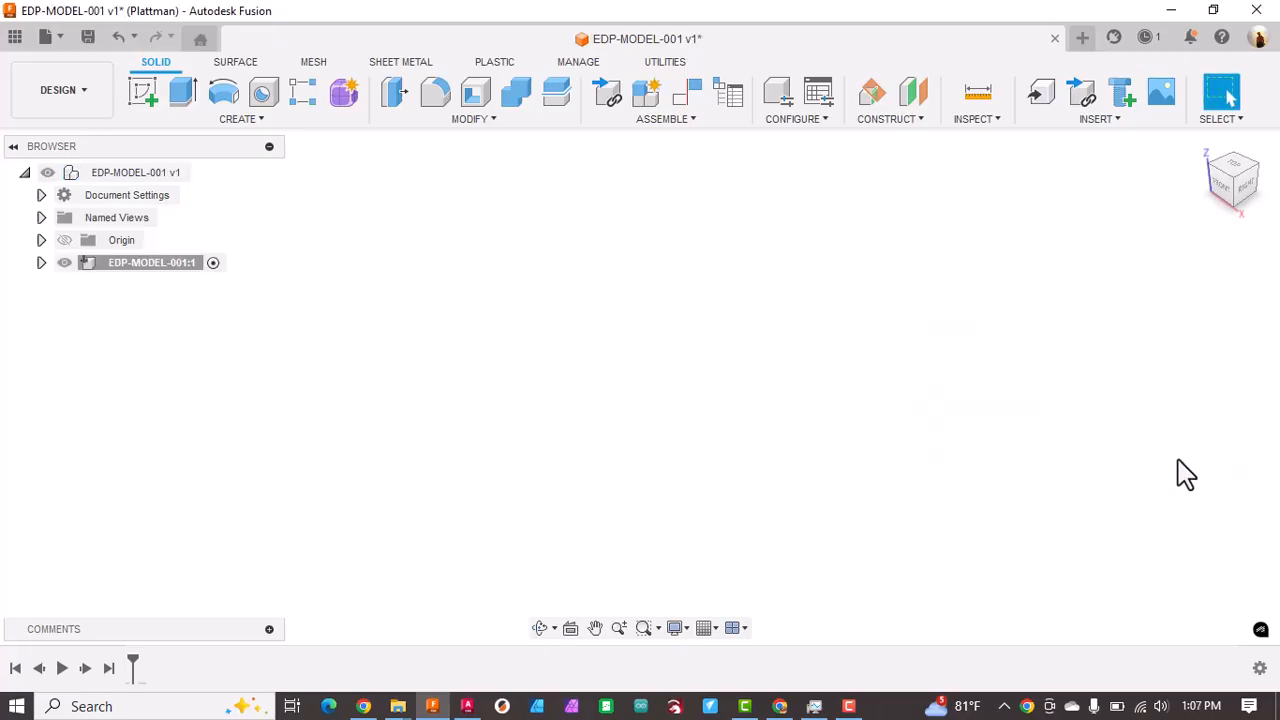
Step: Start a sketch on the horizontal origin plane and draw a 25 mm diameter circle centred on the origin
left_click(145, 93)
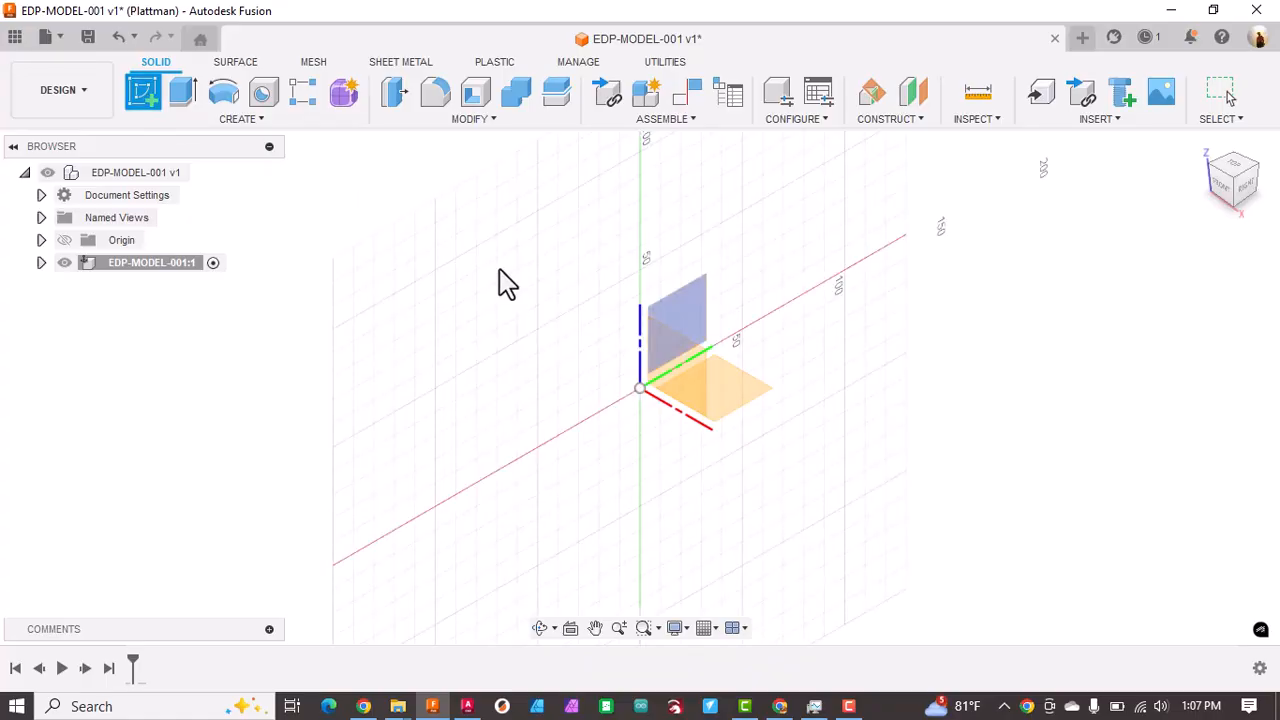
left_click(727, 375)
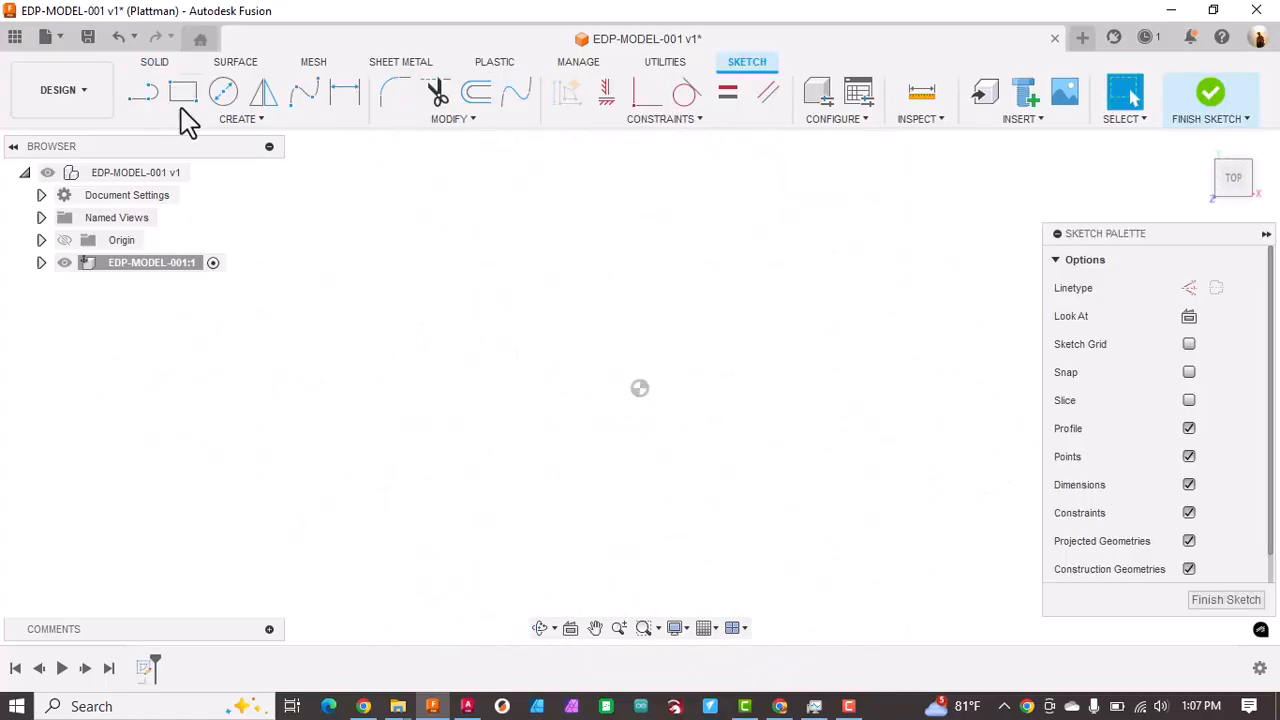
left_click(226, 96)
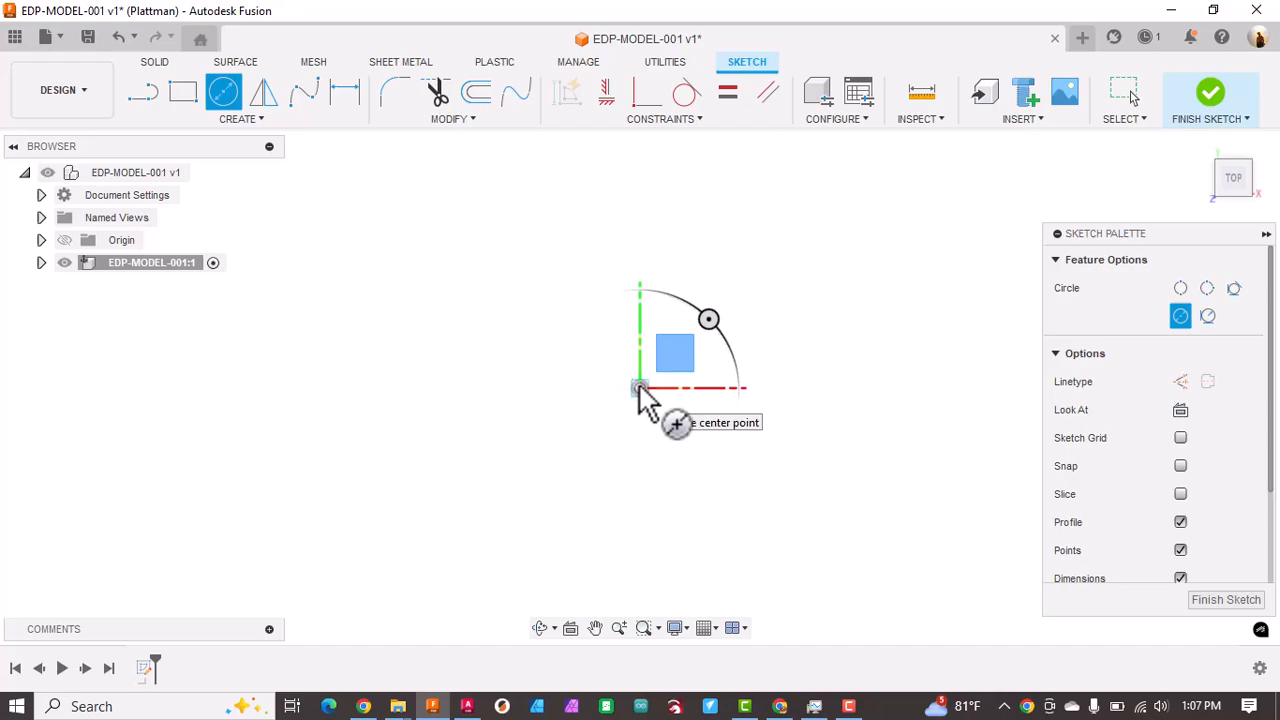
left_click(640, 387)
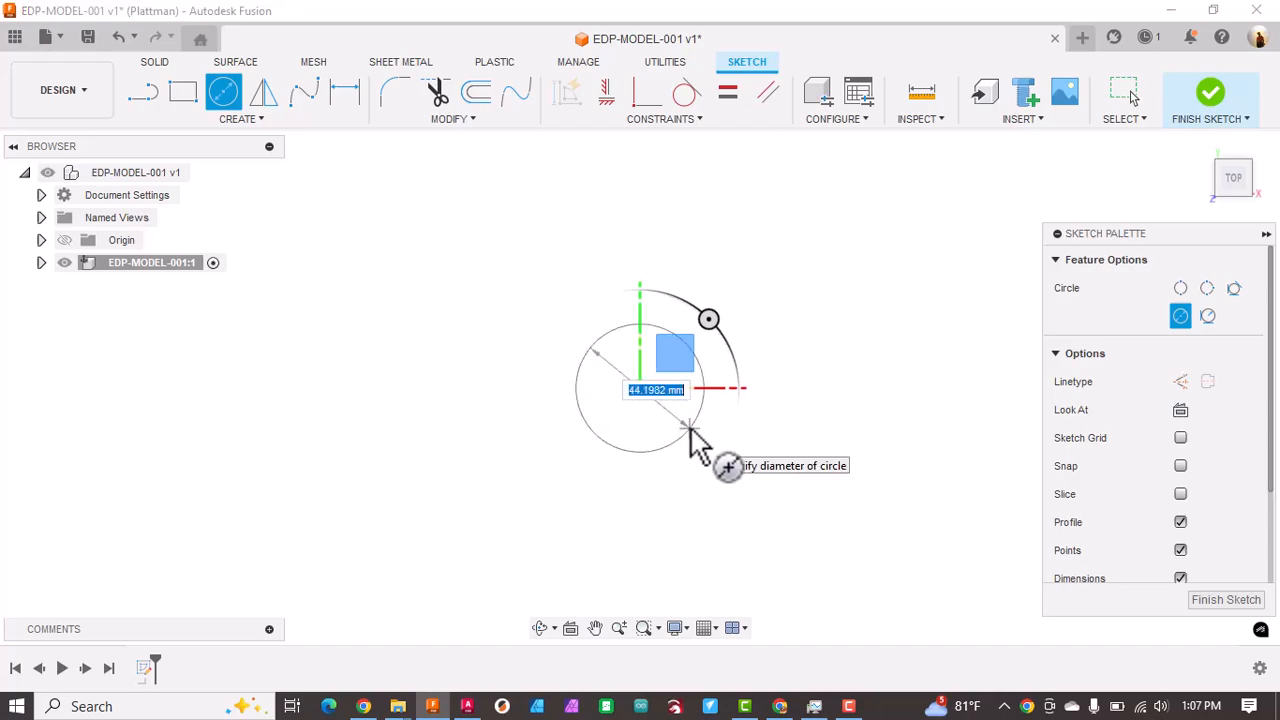
type("25")
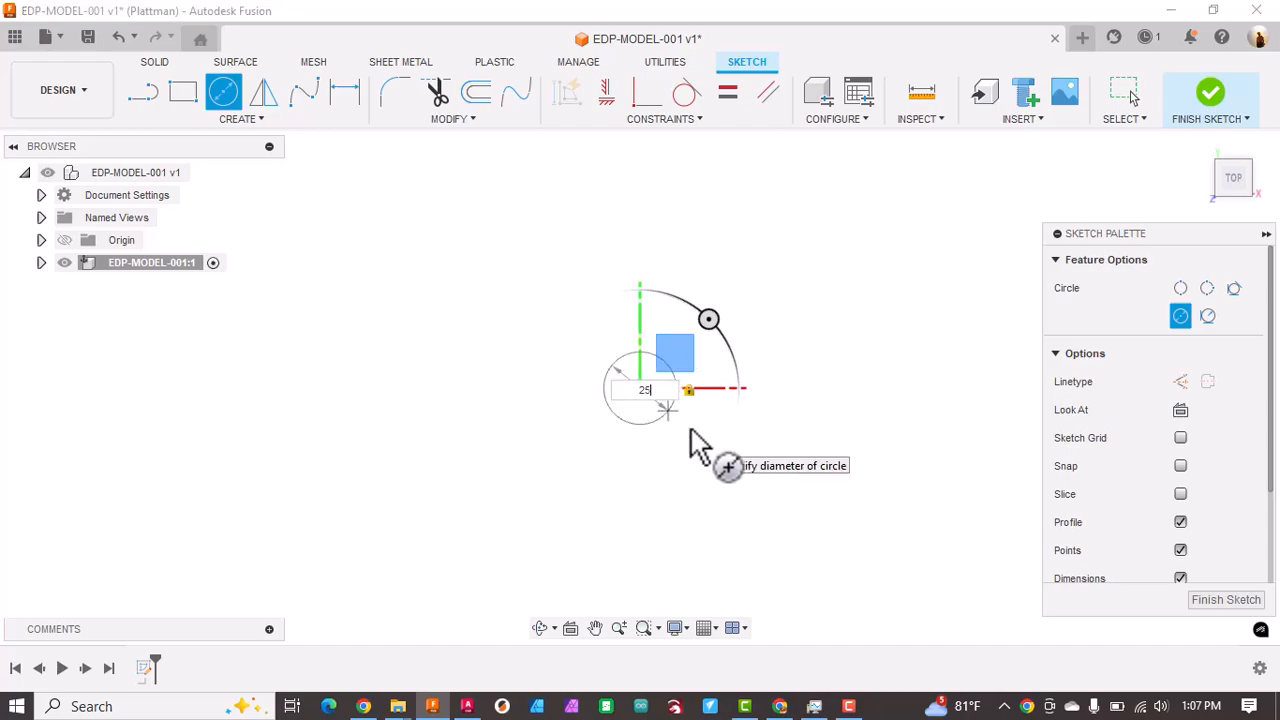
key("Return")
key("Escape")
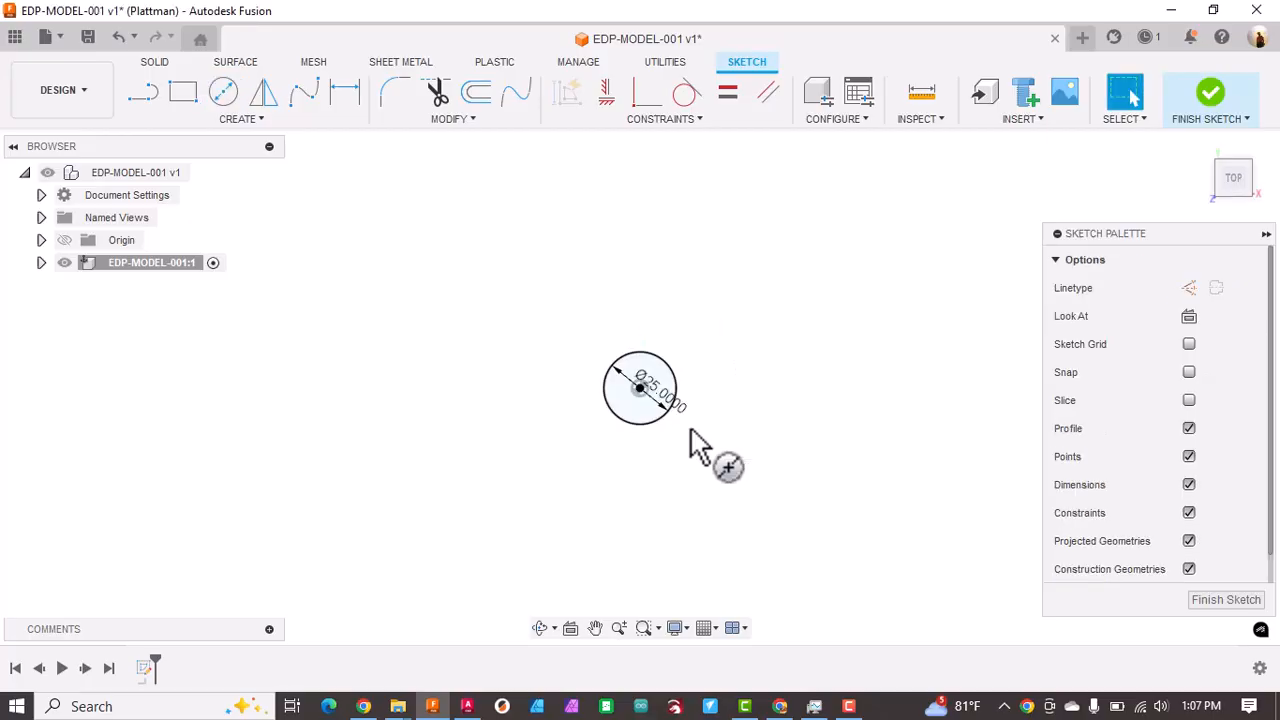
Step: Draw a 75 mm vertical construction line straight down from the circle's centre
scroll(686, 423, "down", 3)
middle_click_drag(684, 418, 660, 225)
left_click(143, 93)
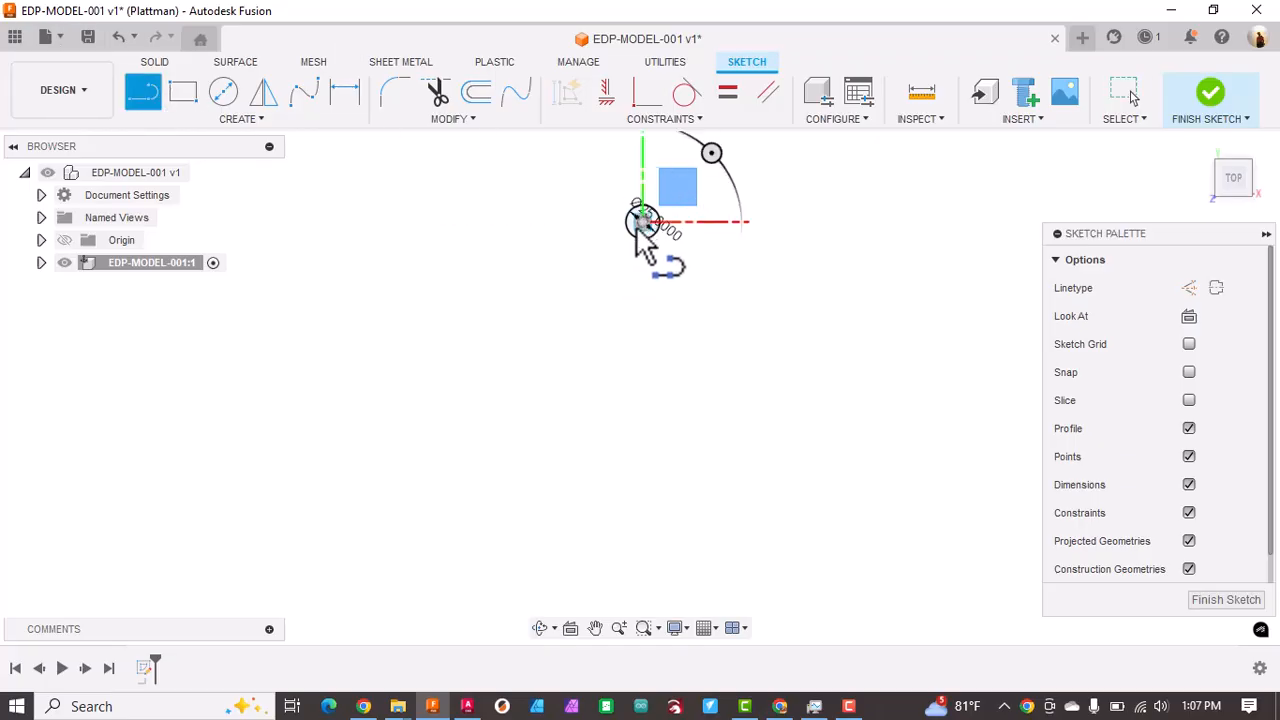
left_click(642, 221)
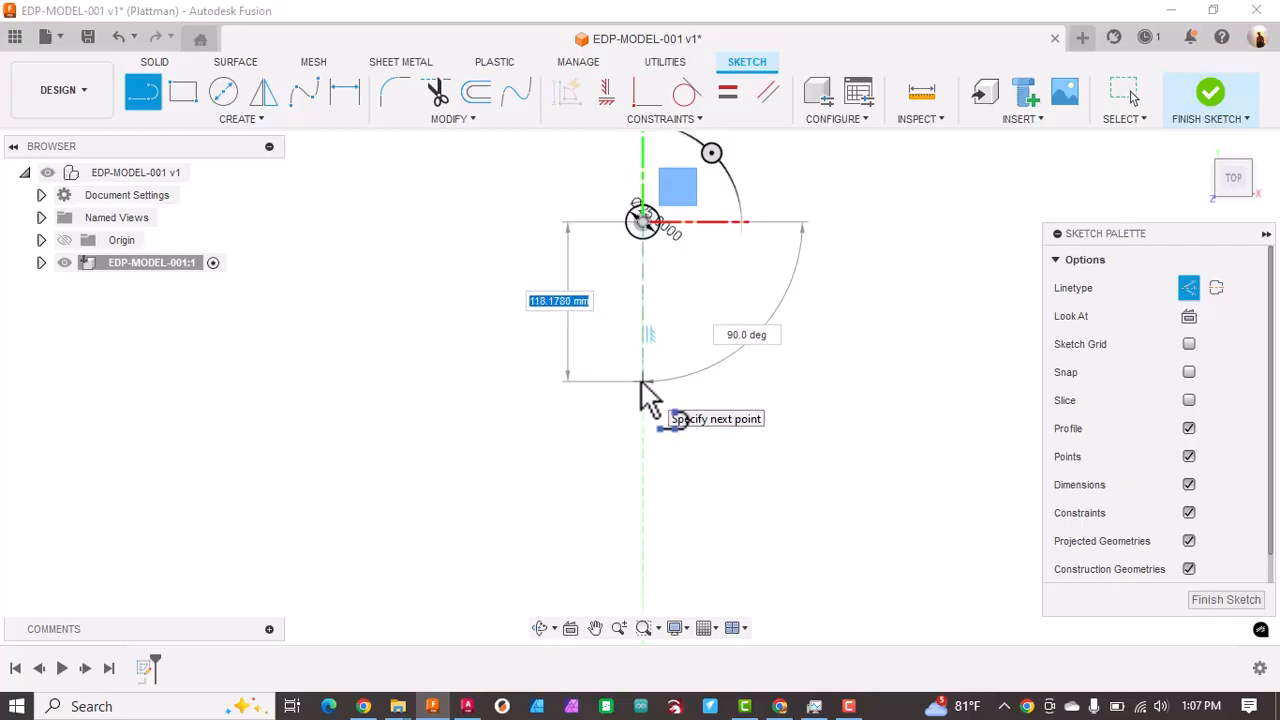
type("75")
key("Tab")
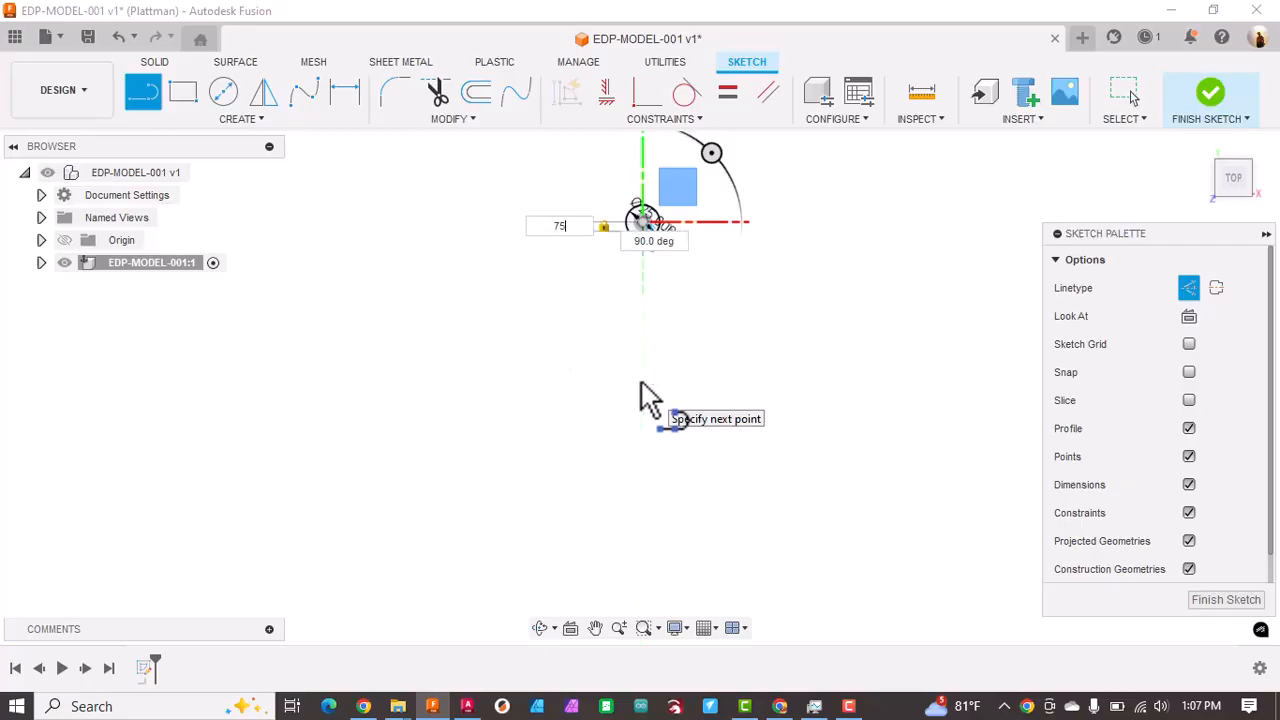
key("Return")
key("Escape")
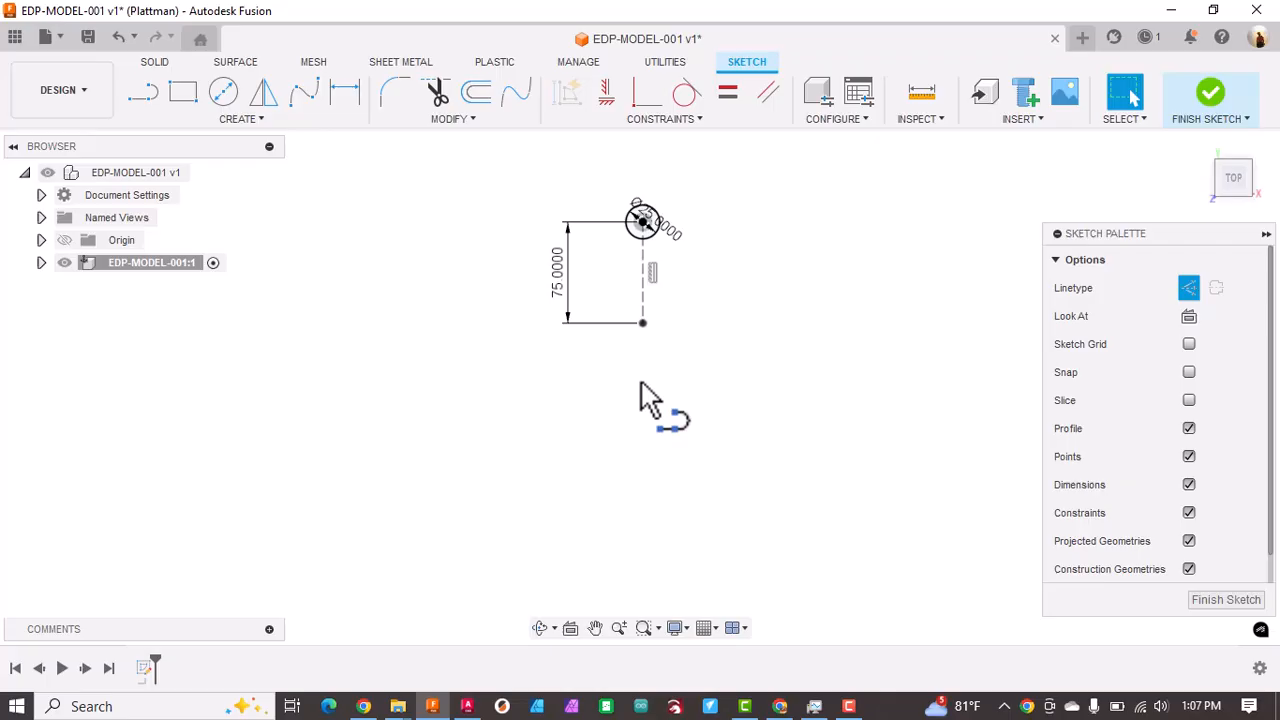
Step: Draw a 75 mm horizontal construction line to the right from the lower end of the vertical construction line
left_click(143, 92)
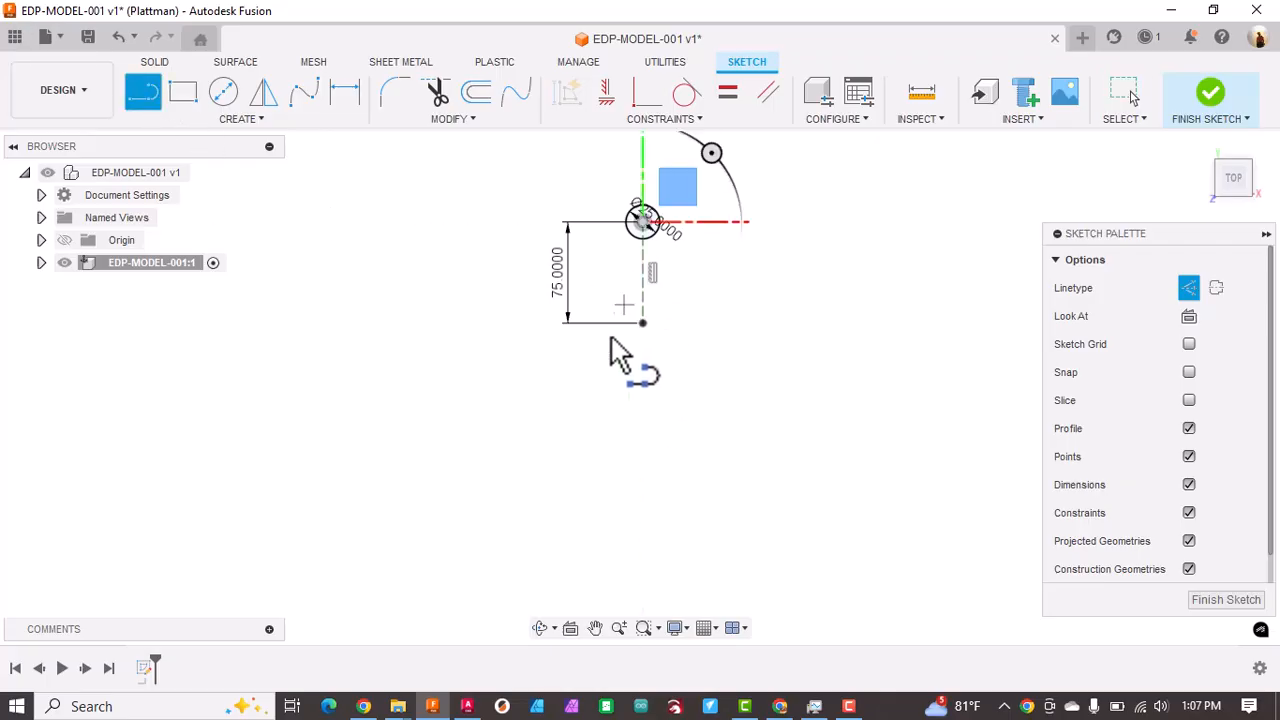
left_click(642, 323)
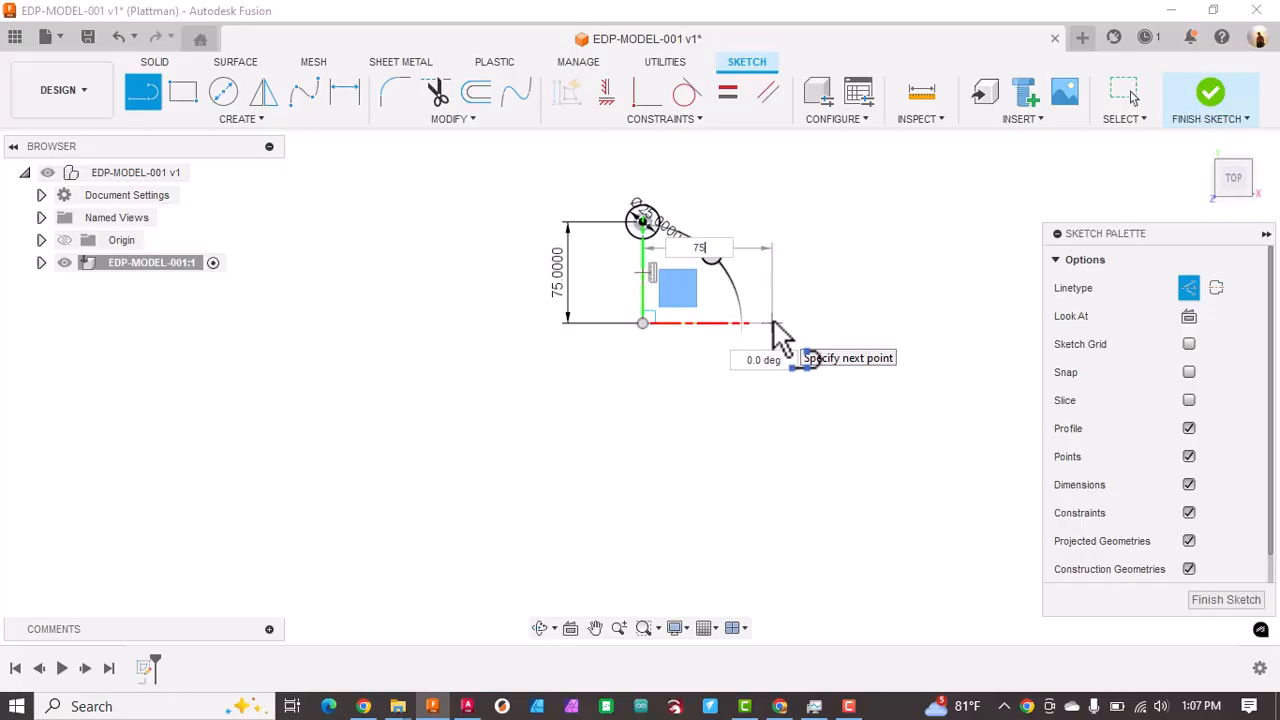
key("Return")
key("Escape")
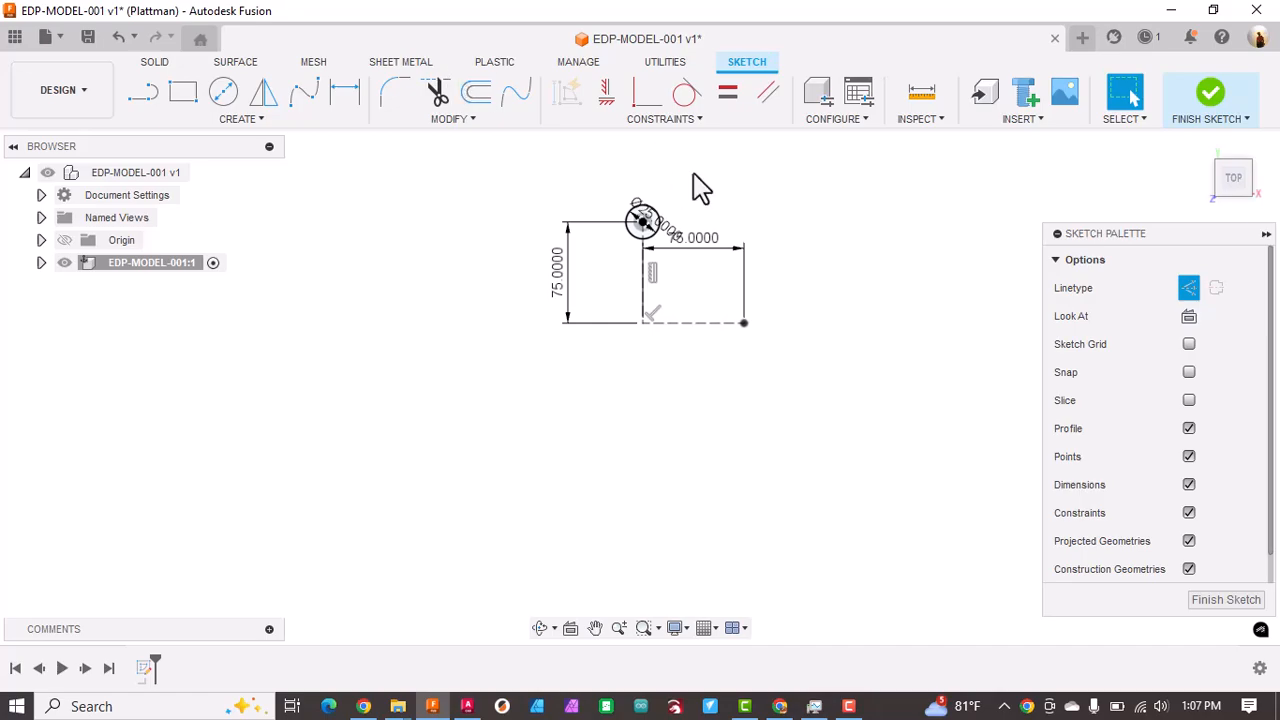
Step: Circular-pattern the circle around the corner of the construction lines with full distribution and quantity 8, and finish the sketch
left_click(255, 121)
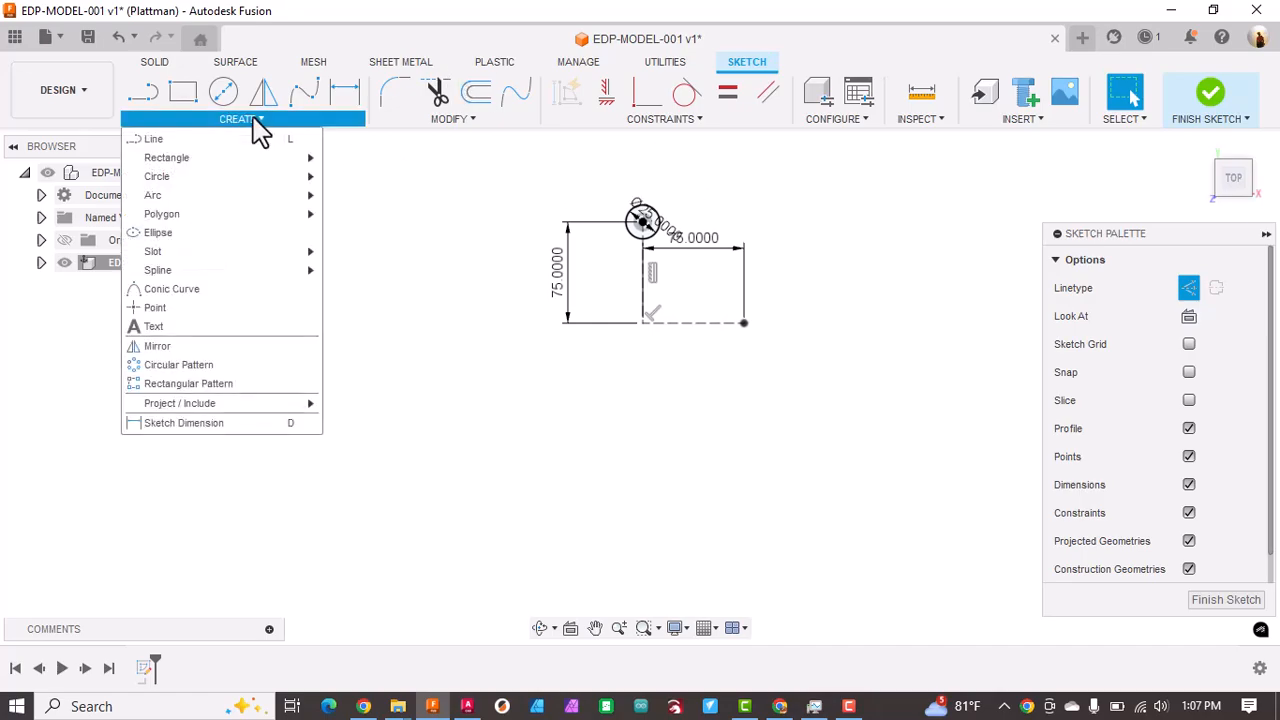
left_click(170, 366)
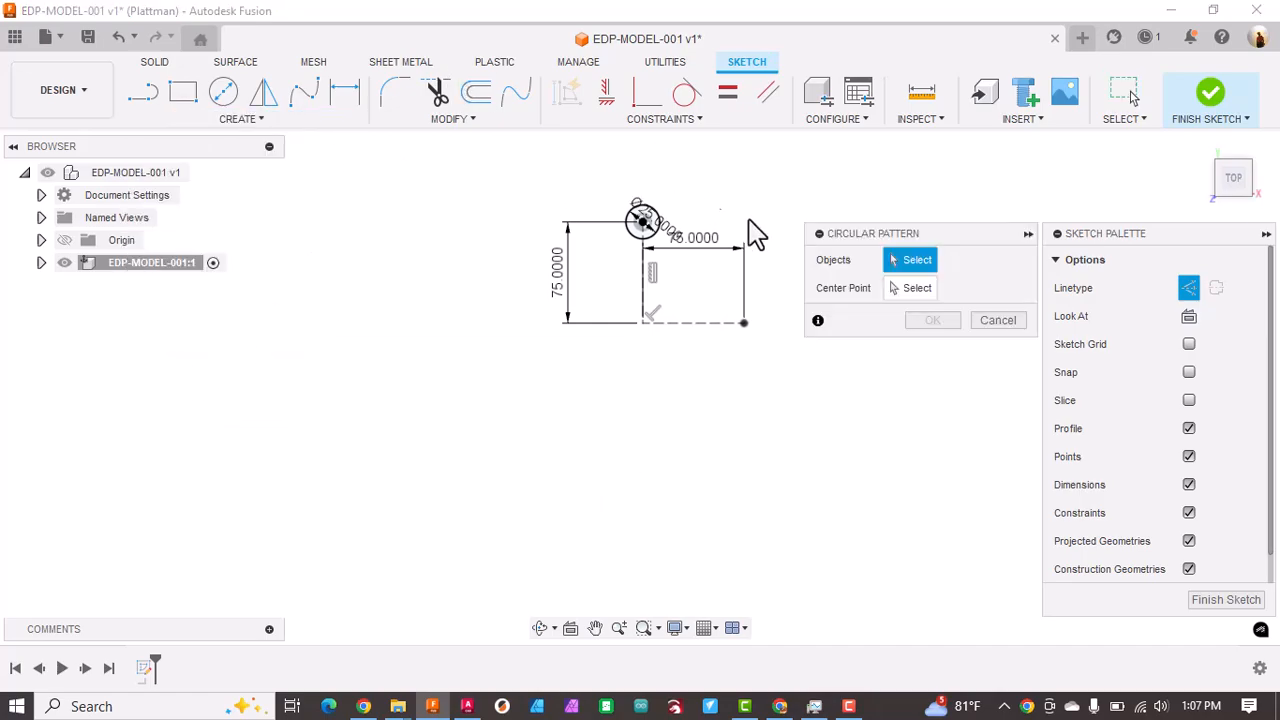
left_click(659, 240)
left_click(912, 288)
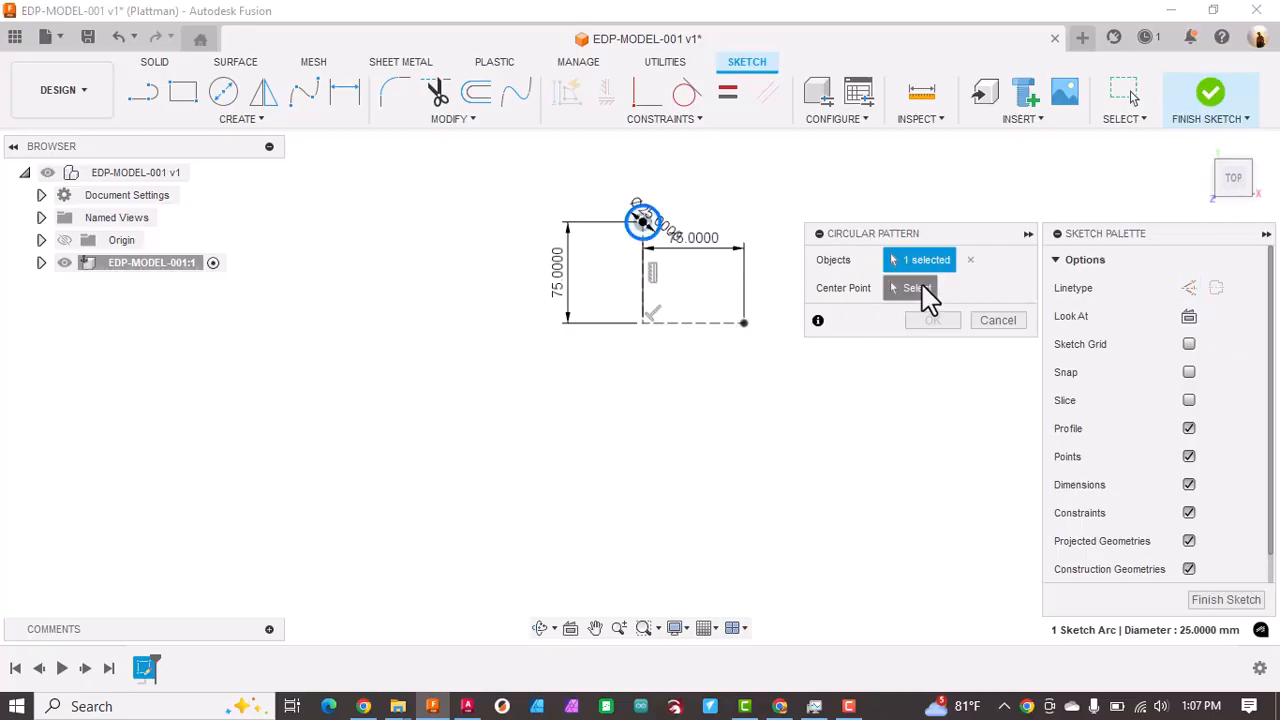
left_click(644, 322)
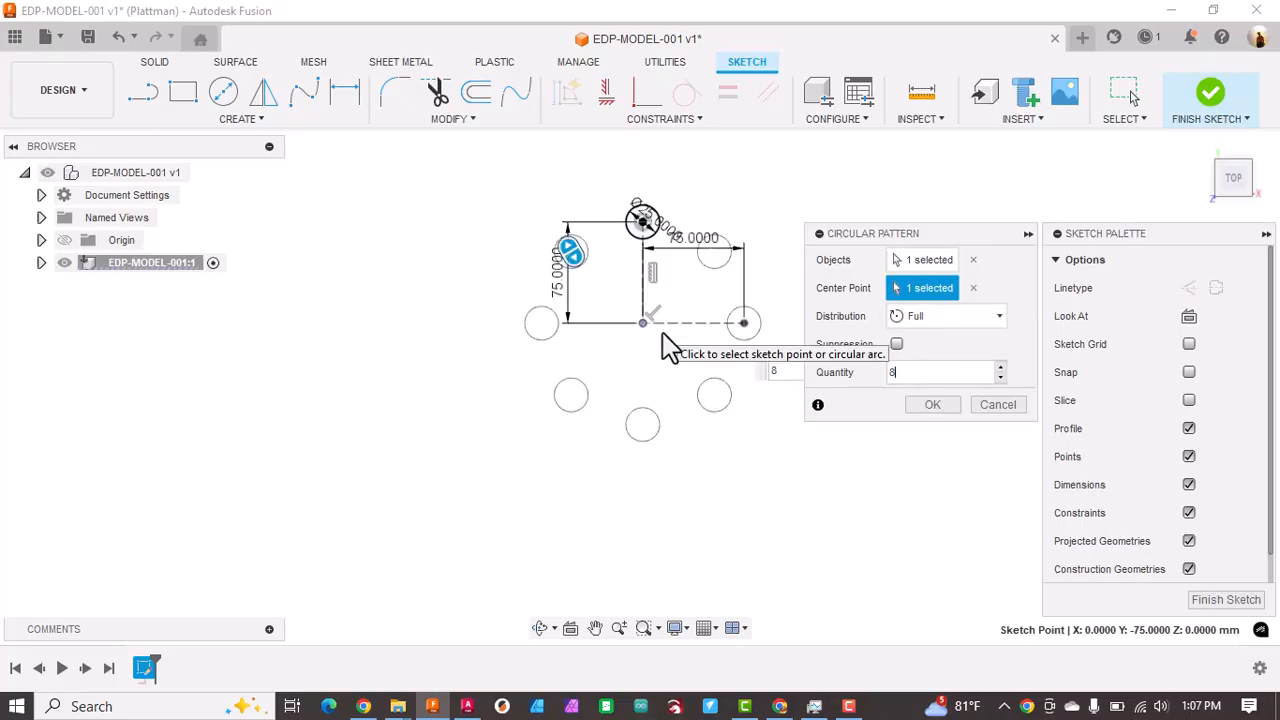
key("Return")
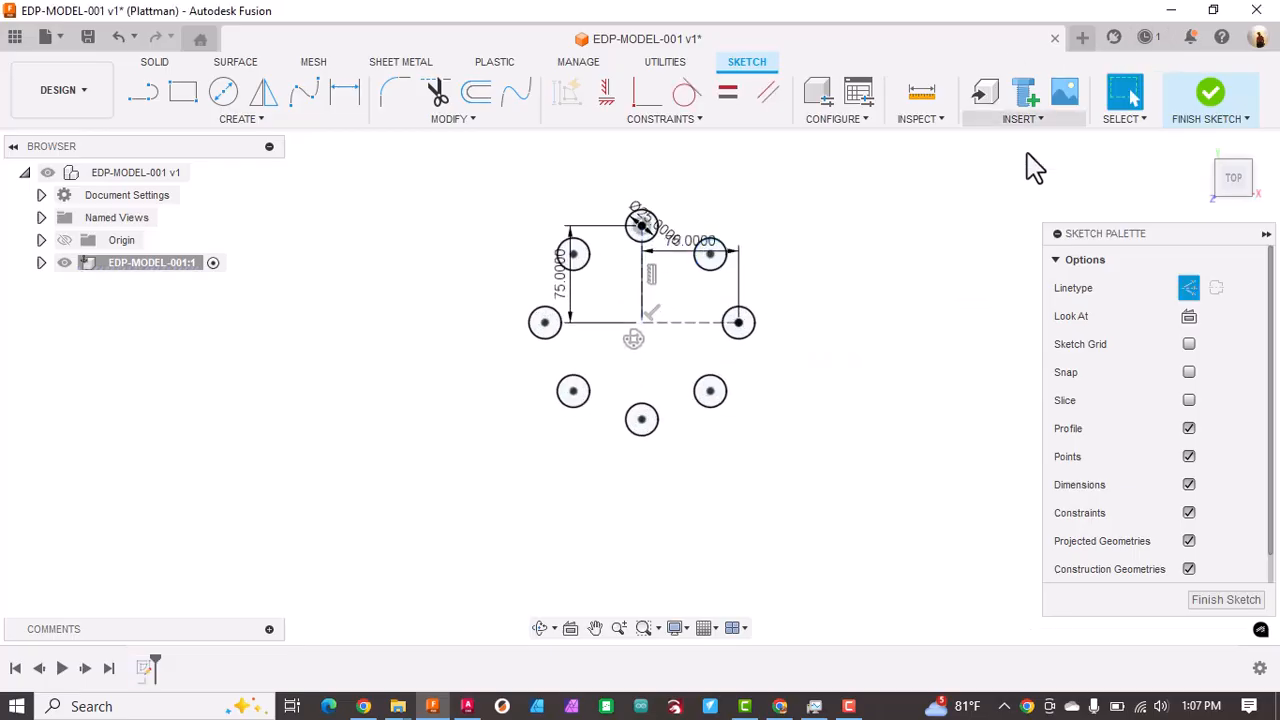
left_click(1214, 601)
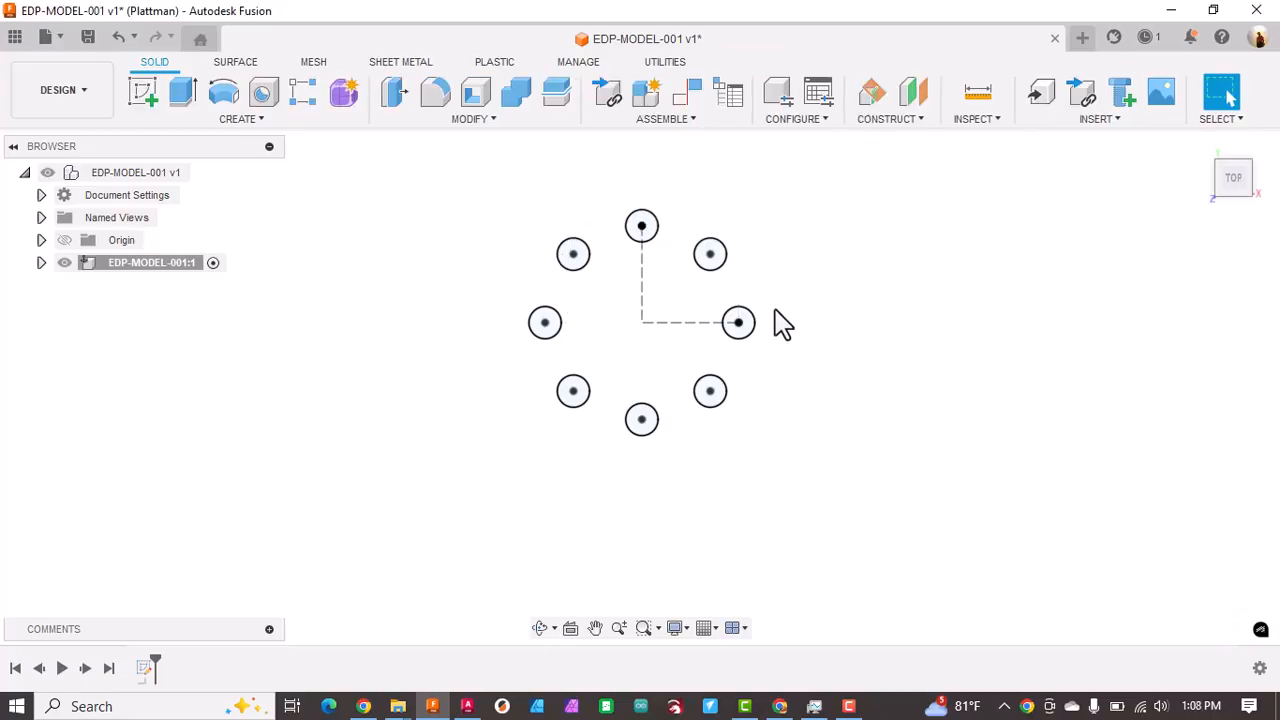
Step: Extrude all eight patterned circle profiles to one side as new bodies
key("e")
left_click(645, 233)
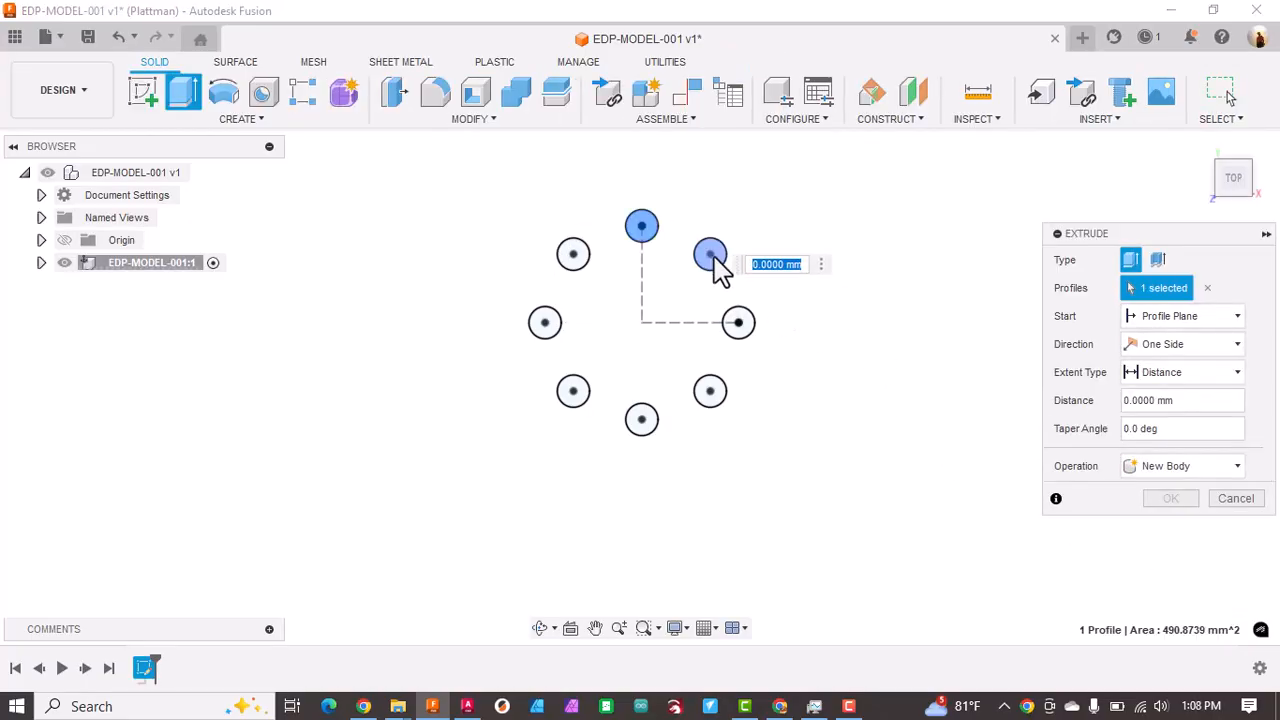
left_click(714, 262)
left_click(740, 326)
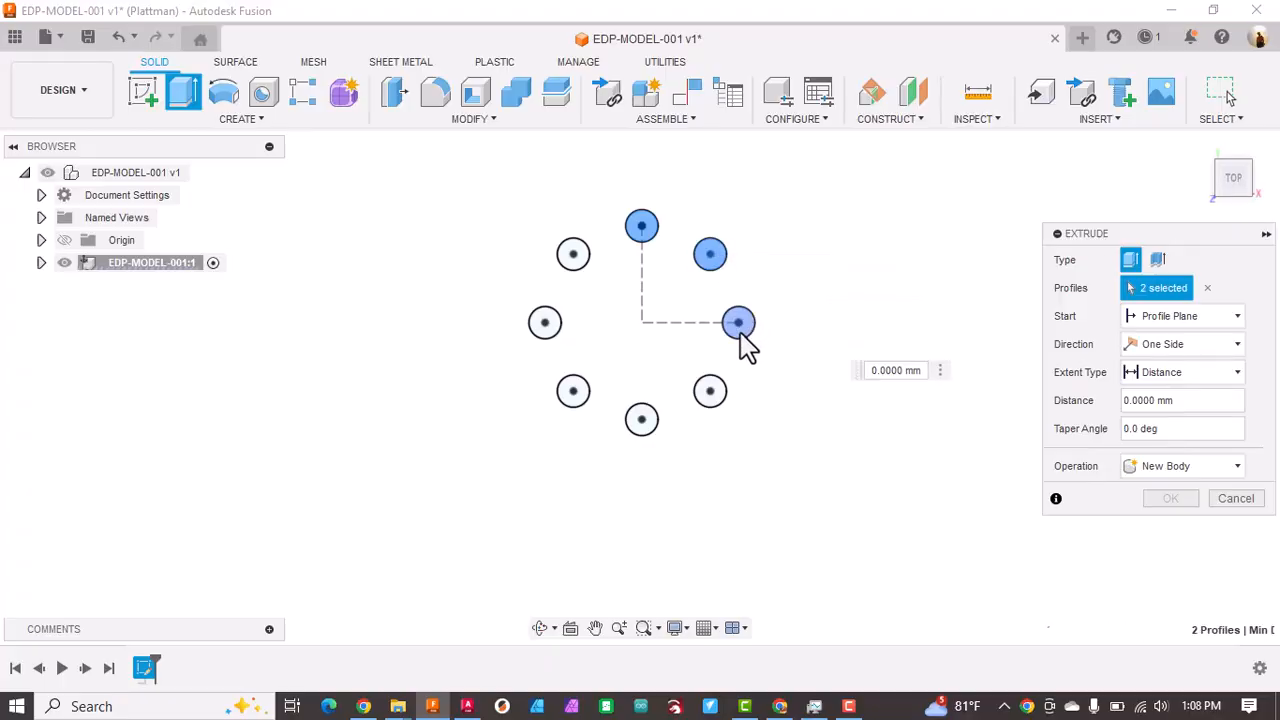
left_click(711, 400)
left_click(642, 425)
left_click(575, 393)
left_click(547, 325)
left_click(576, 260)
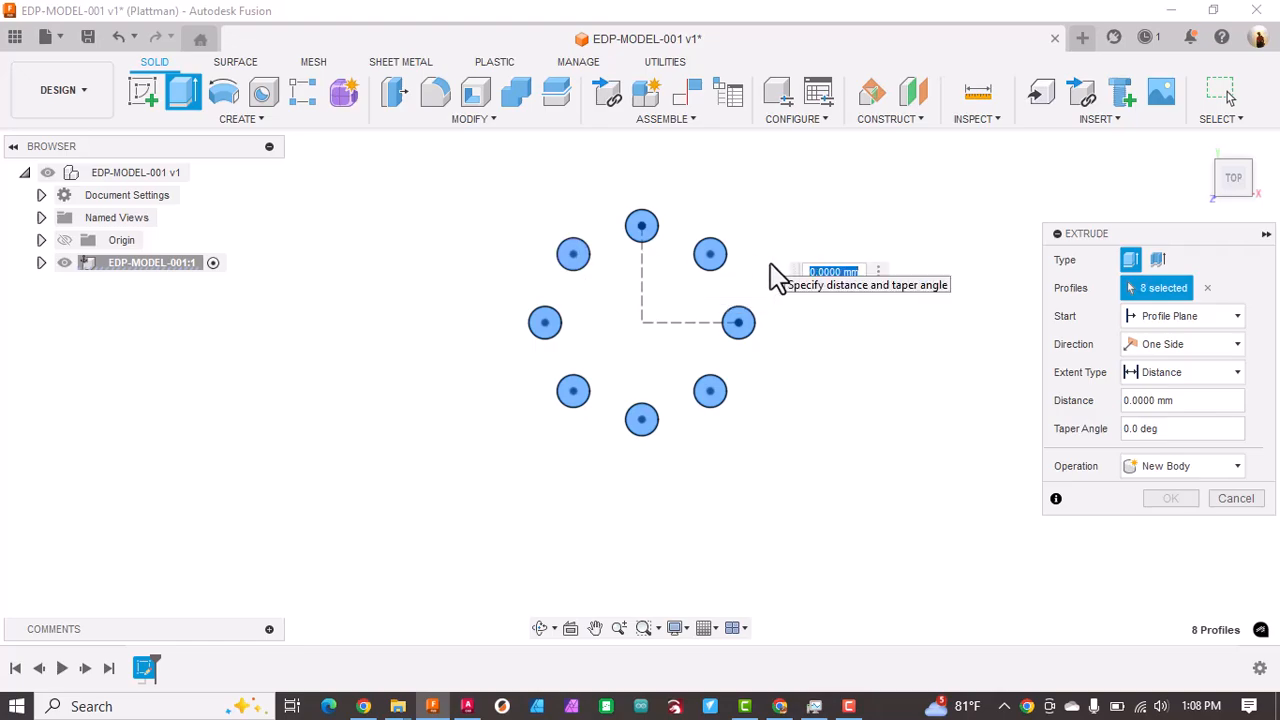
key("Return")
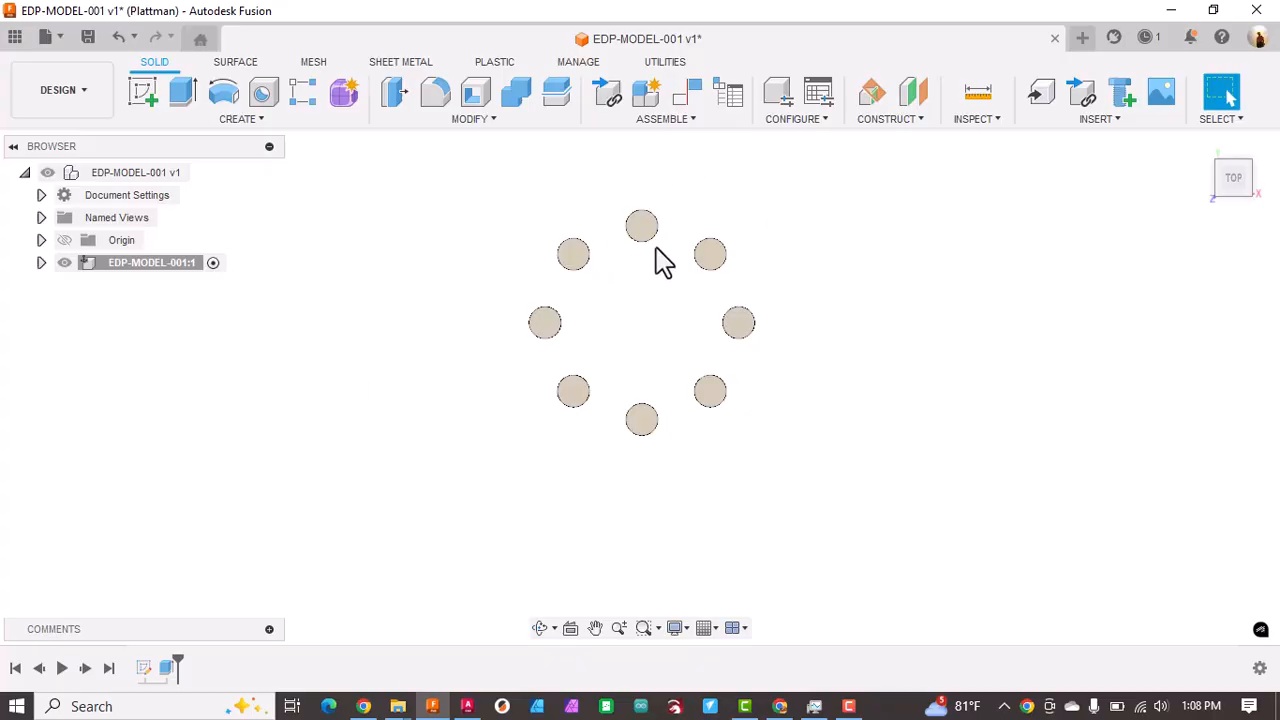
Step: Start a new sketch on the horizontal origin plane, with the ring of cylinders in view
scroll(680, 237, "down", 1)
scroll(680, 237, "up", 5)
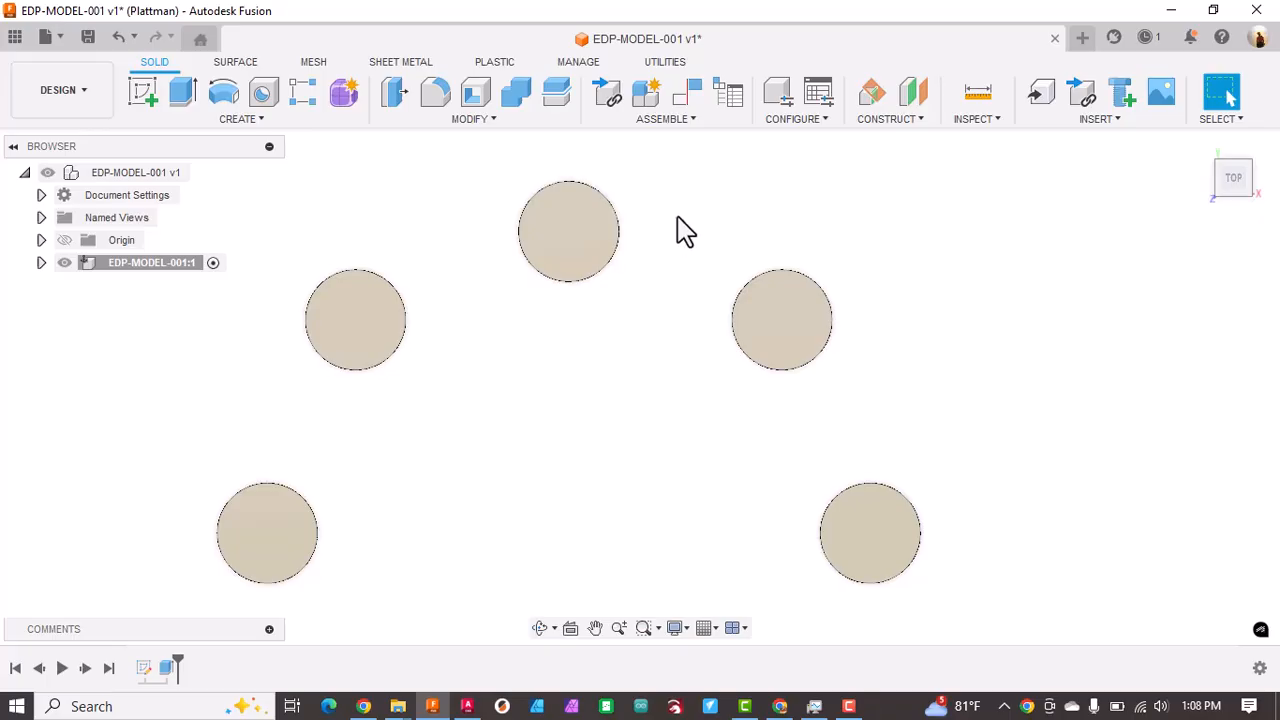
middle_click_drag(678, 219, 670, 179)
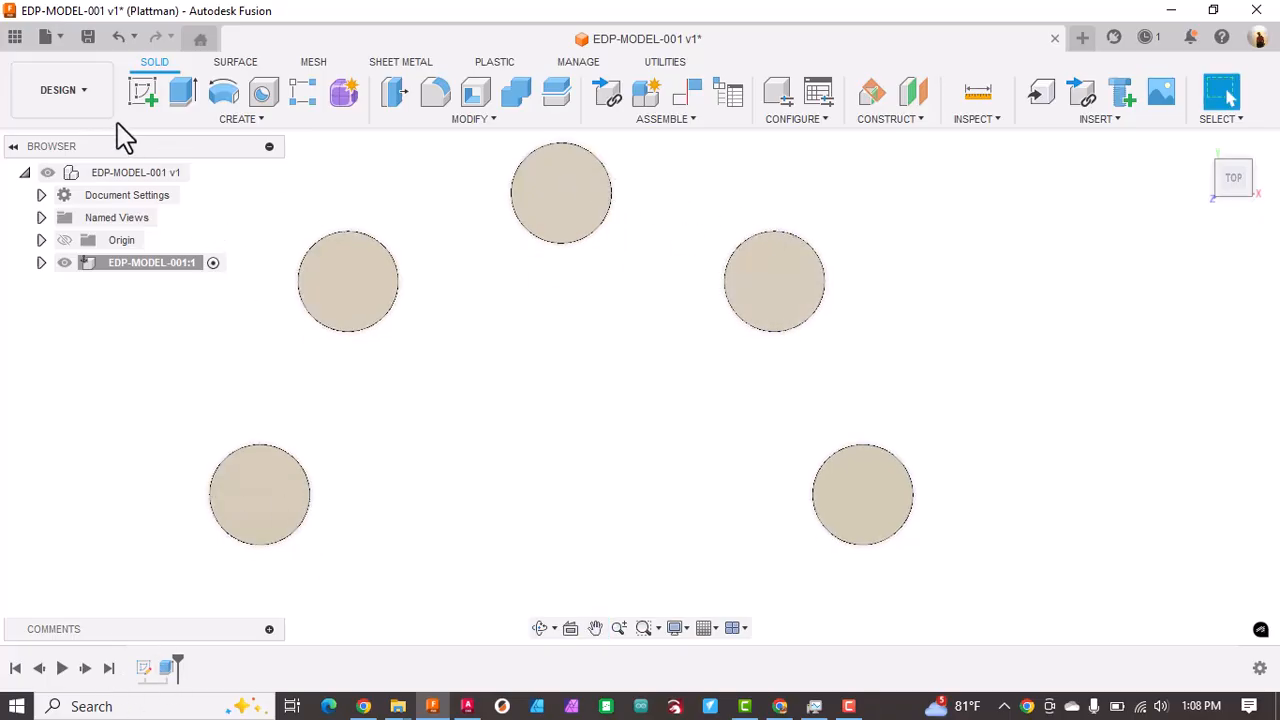
left_click(139, 104)
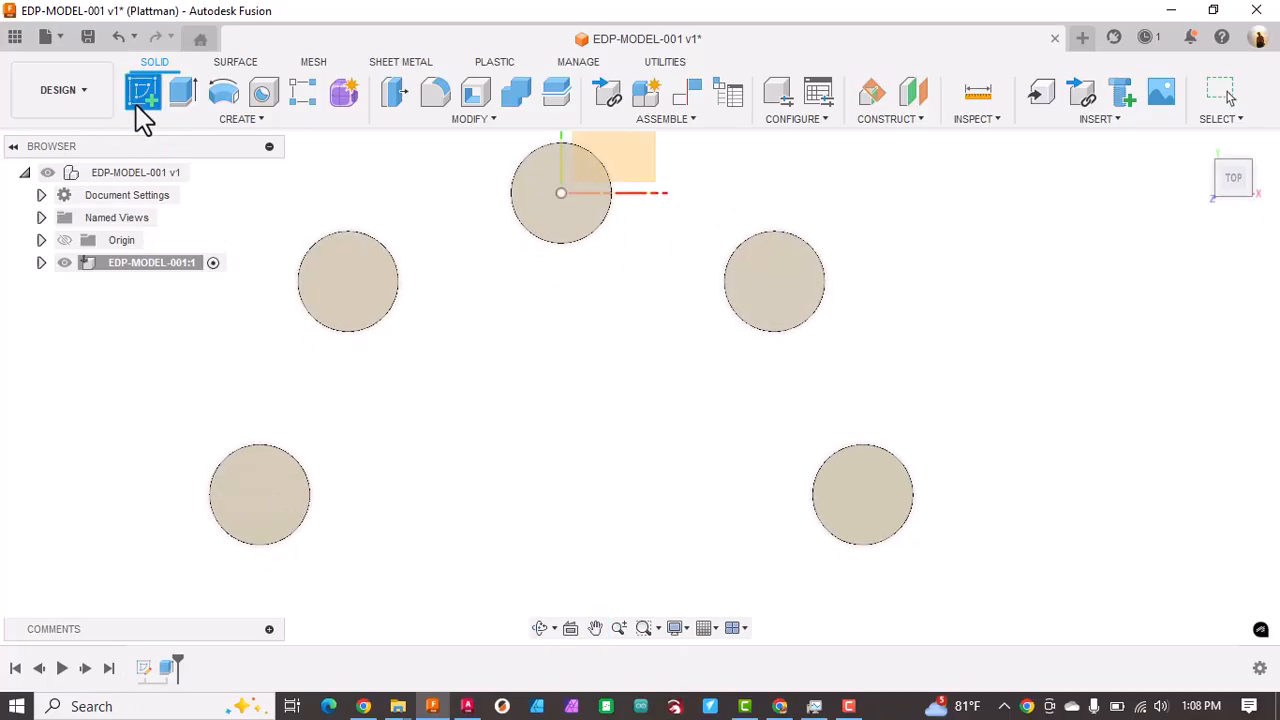
left_click(646, 186)
scroll(822, 414, "down", 3)
middle_click_drag(812, 402, 694, 220)
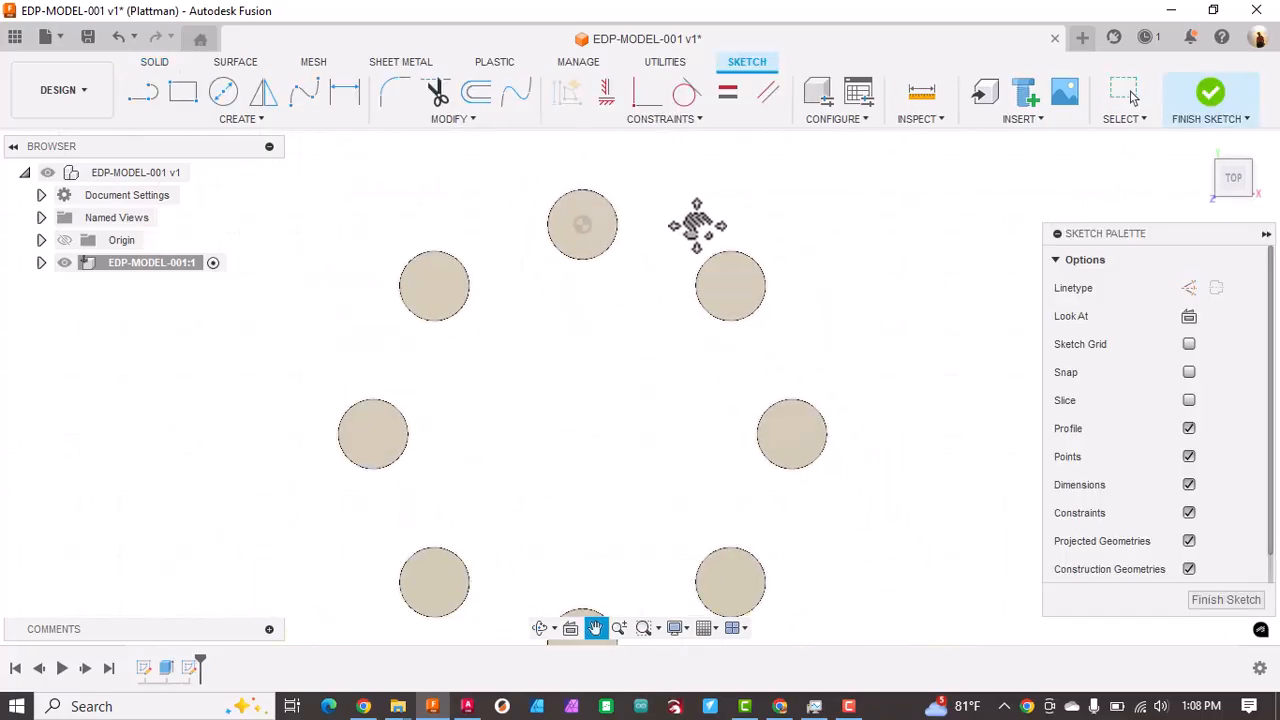
Step: Draw a three-point arc bulging outward in the gap between the topmost cylinder and its upper-right neighbour
left_click(143, 94)
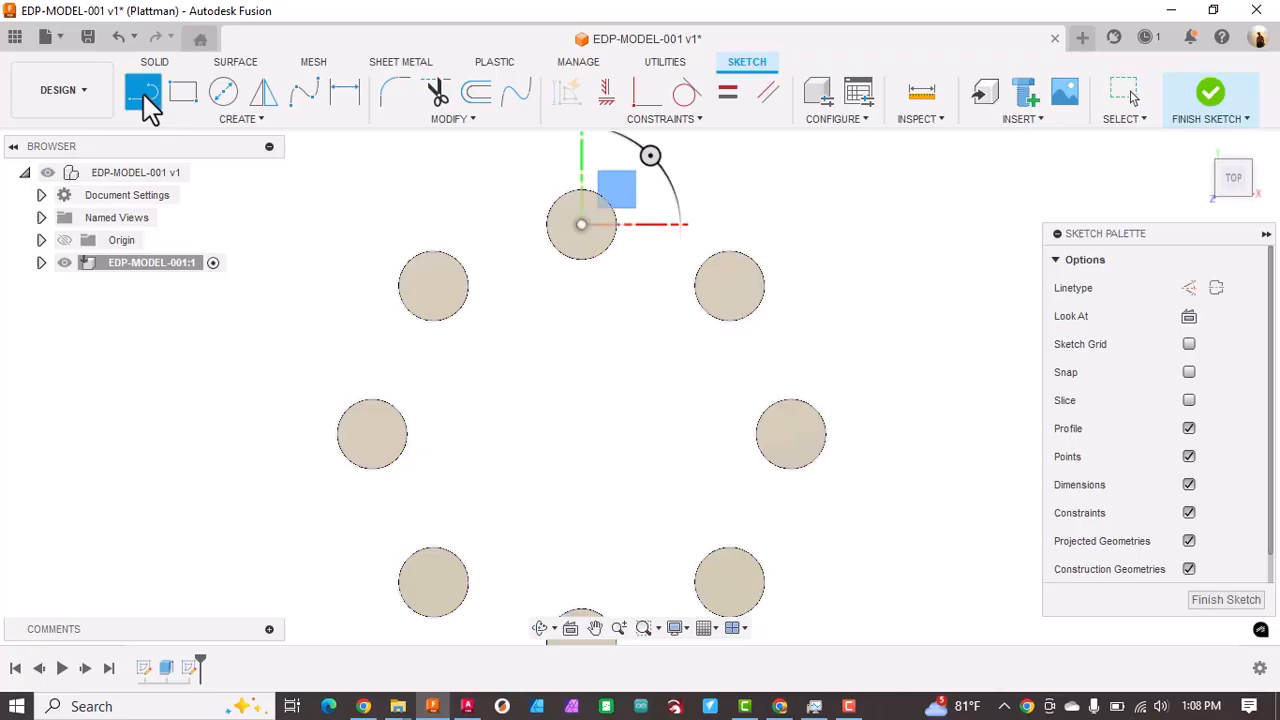
left_click(152, 121)
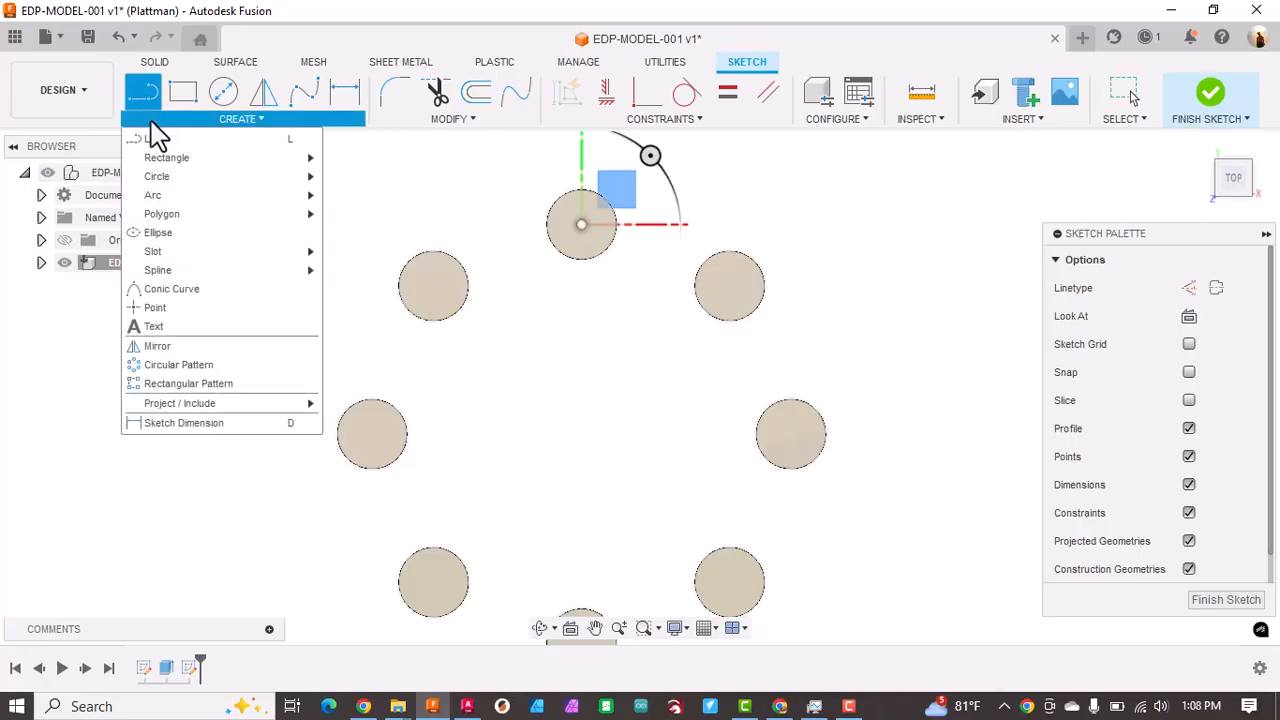
mouse_move(246, 198)
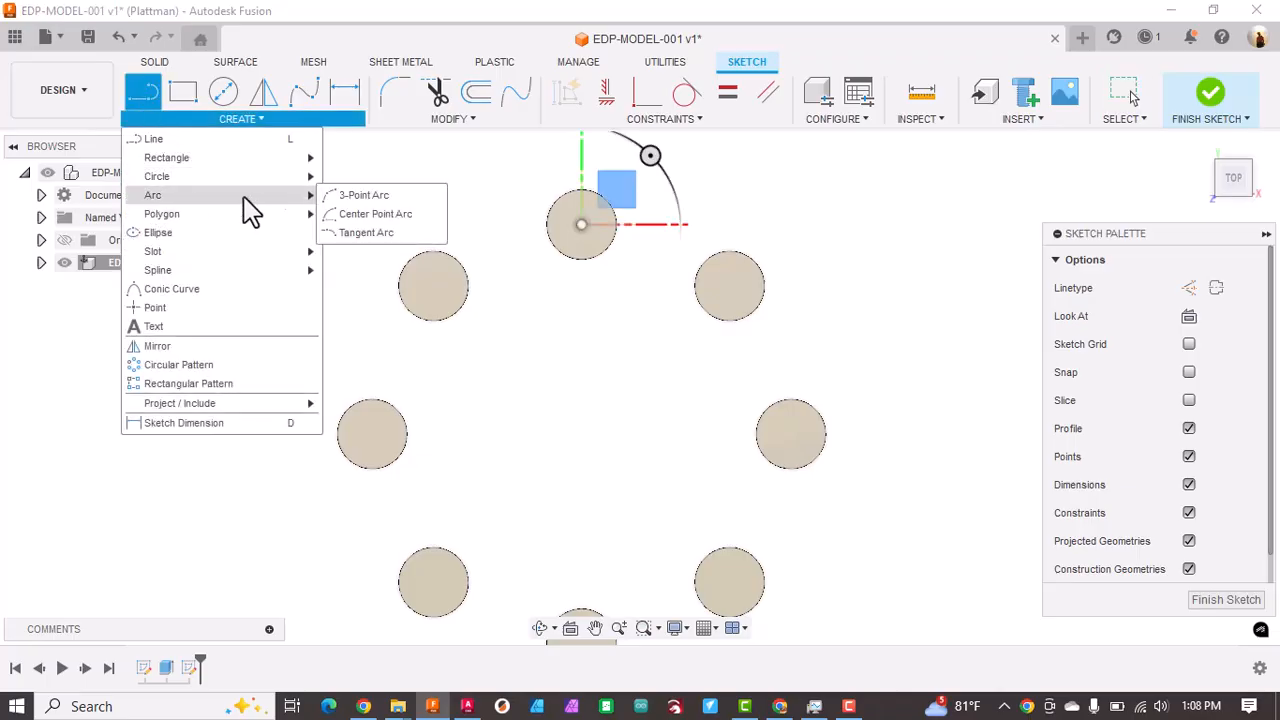
left_click(336, 195)
scroll(658, 223, "up", 2)
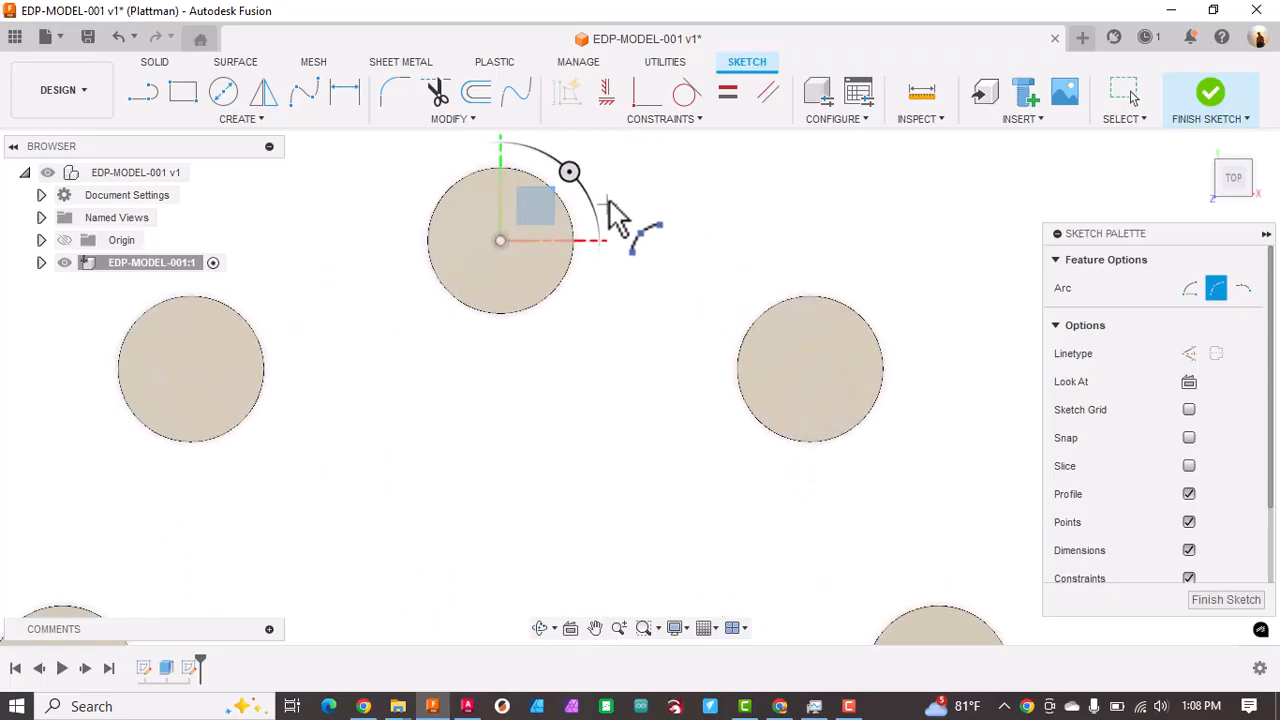
left_click(625, 220)
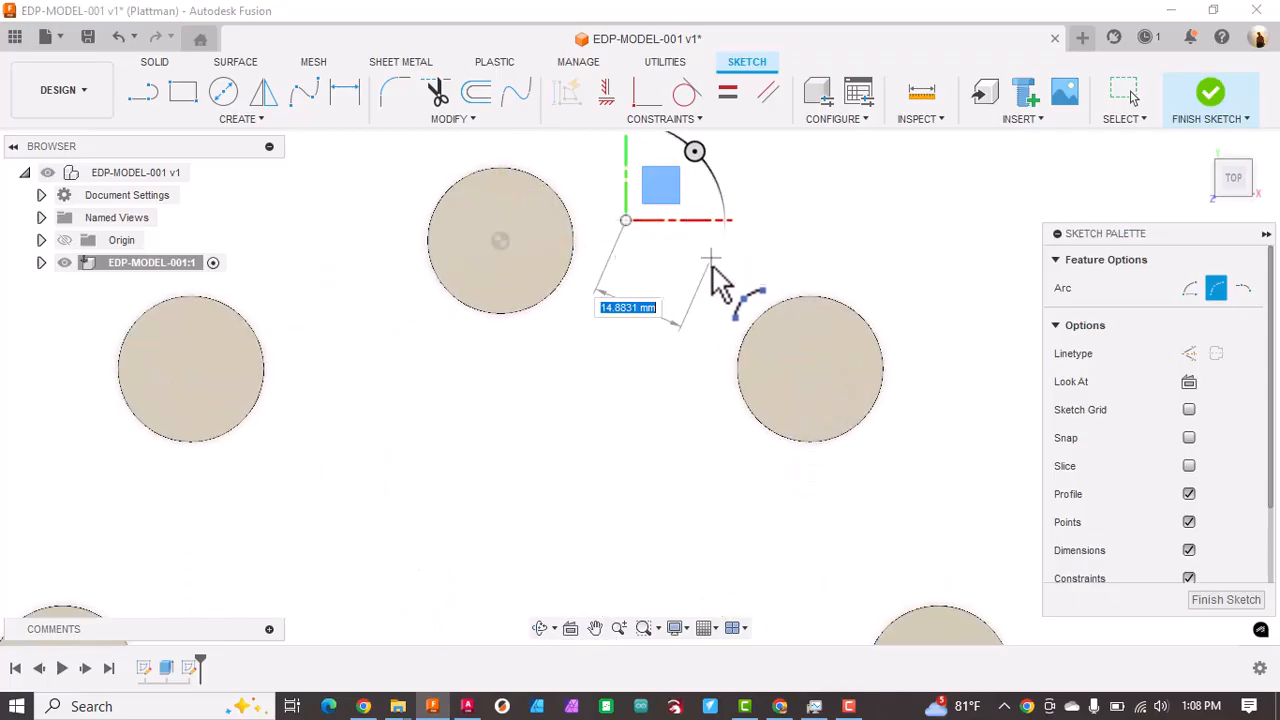
left_click(726, 310)
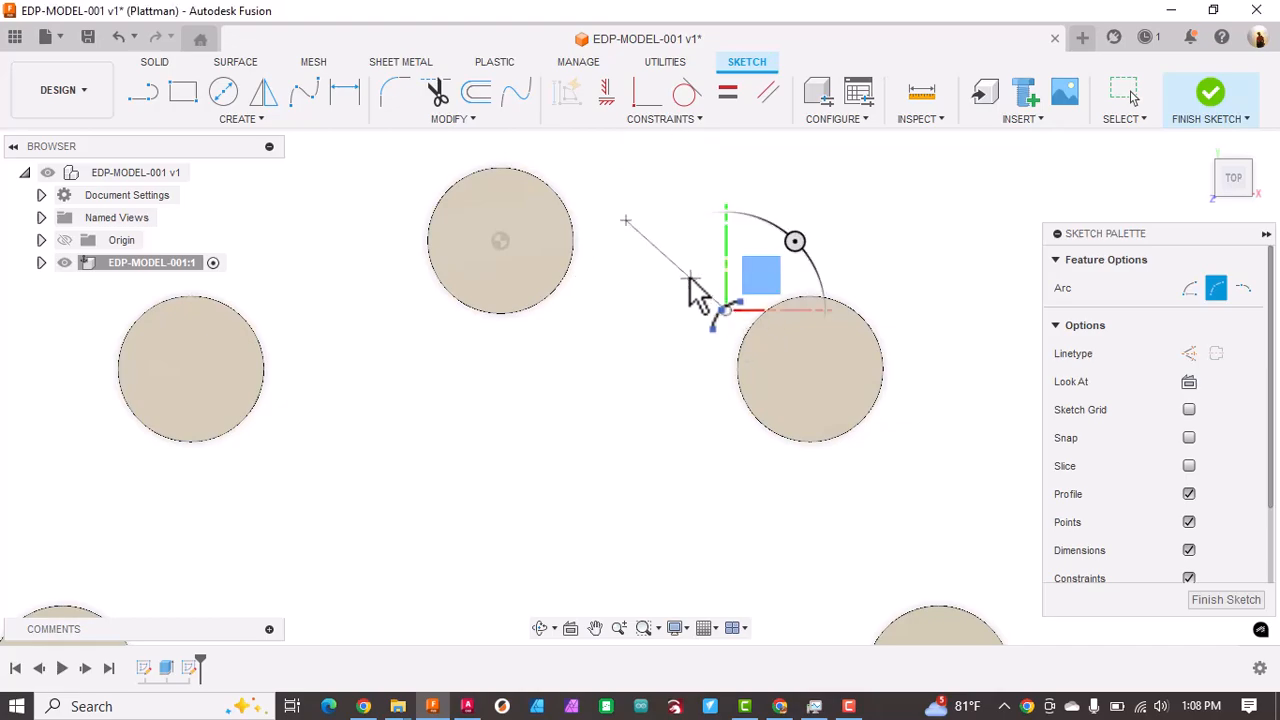
left_click(681, 251)
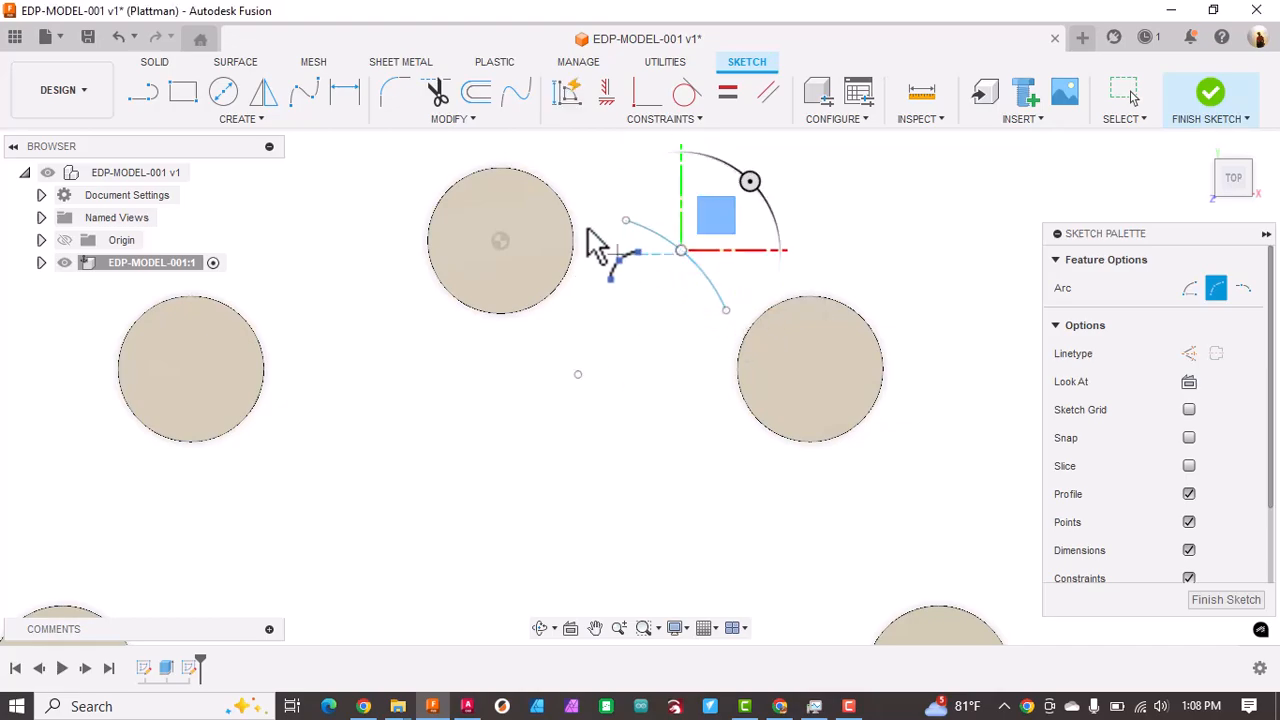
Step: Draw a second, similarly curved three-point arc just inside the first to form the arrow shaft's inner edge
left_click(605, 285)
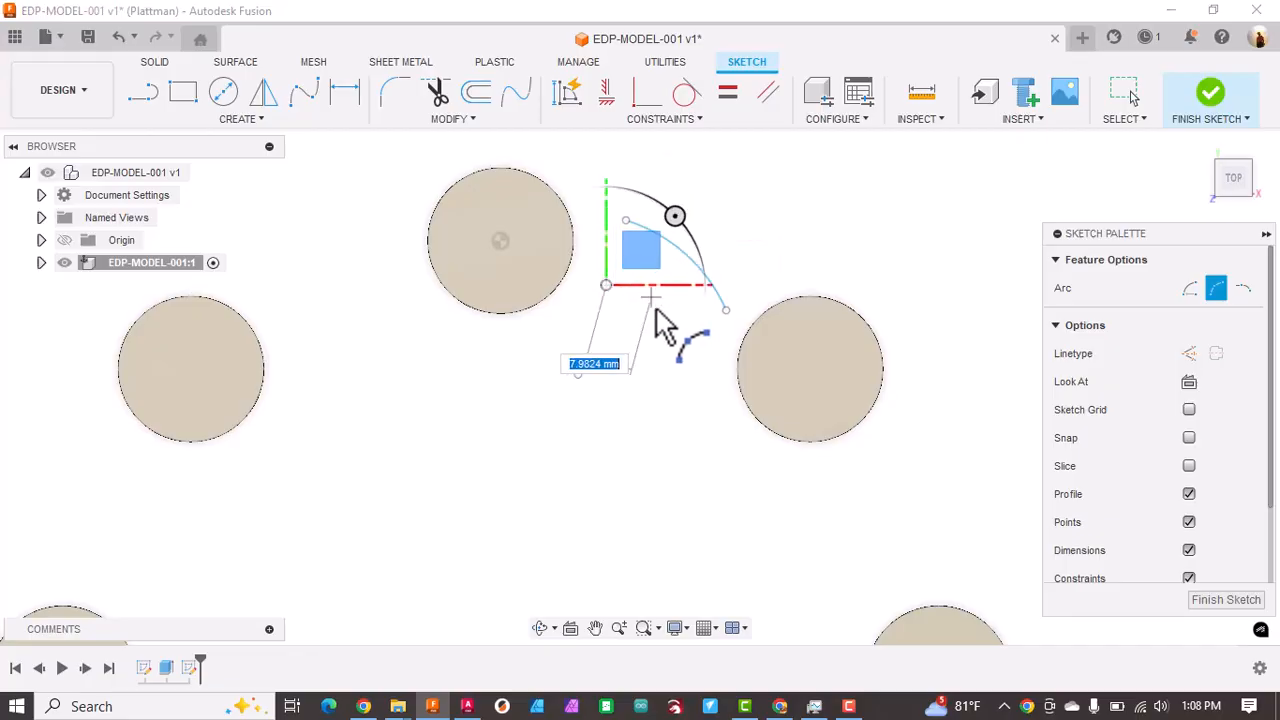
left_click(705, 328)
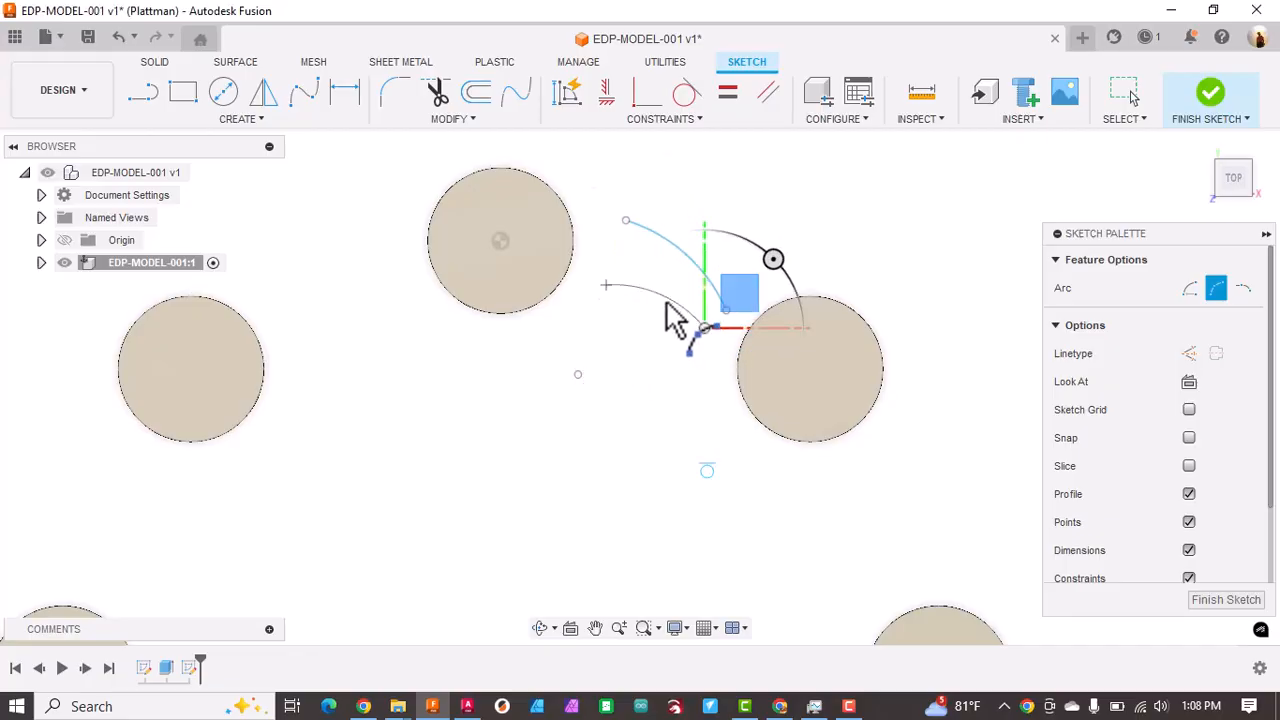
left_click(662, 294)
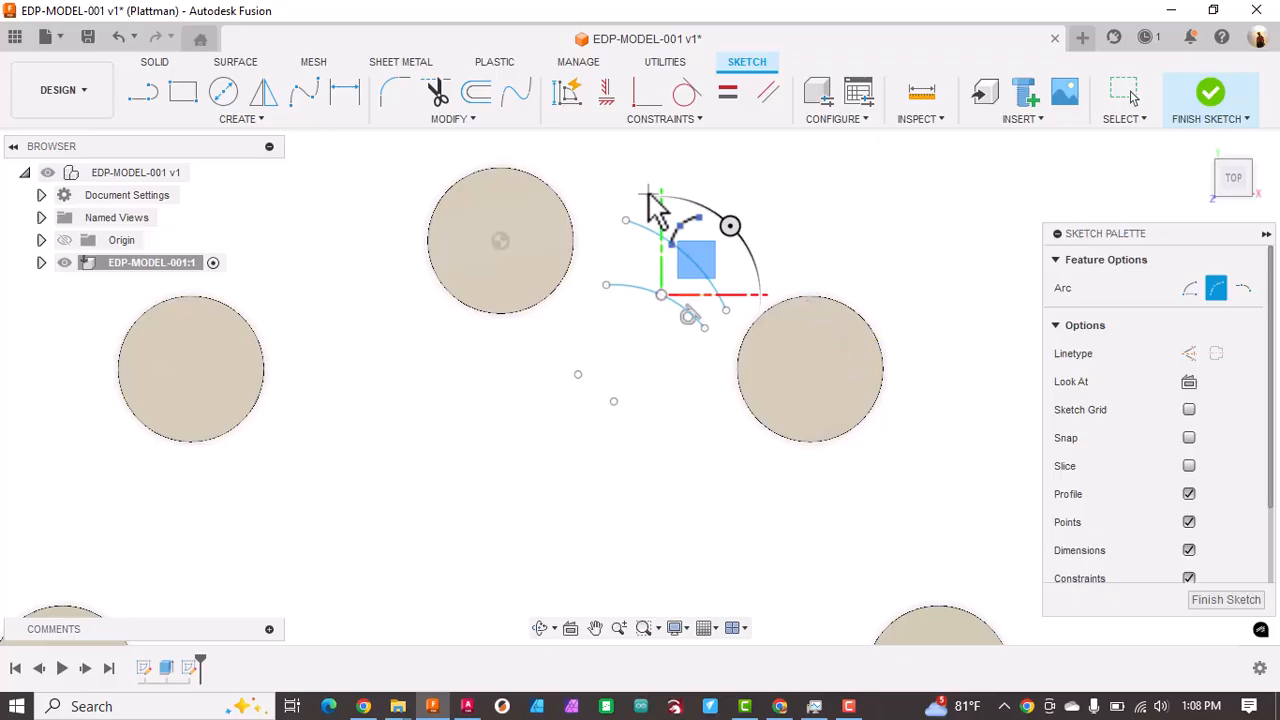
Step: Close the arrow's tail with a short vertical line and a slanted line joining the upper-left ends of both arcs
left_click(143, 95)
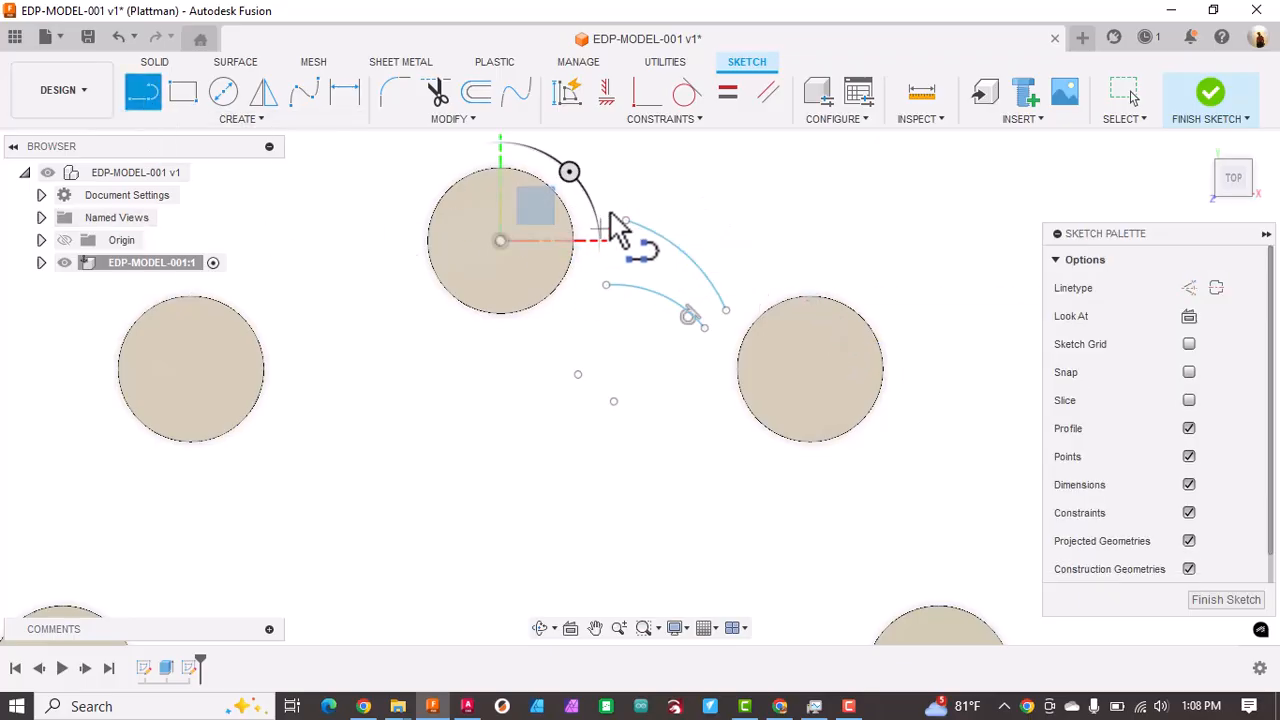
left_click(626, 221)
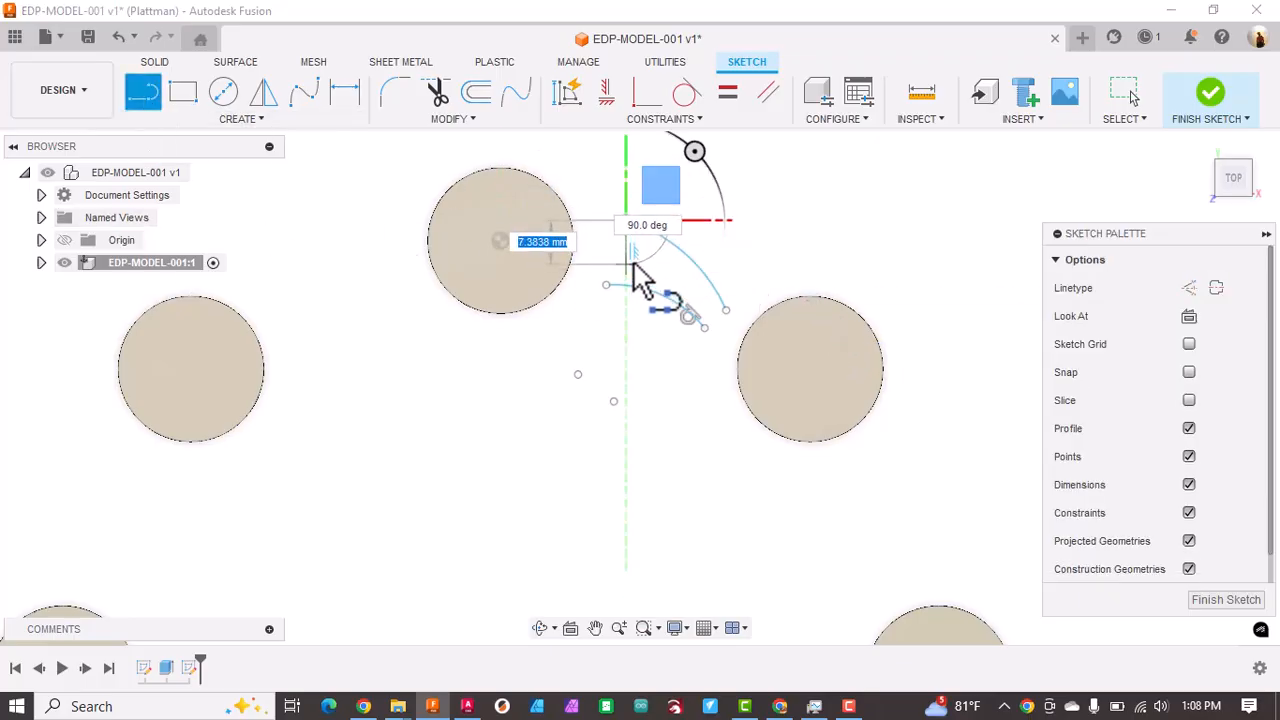
left_click(627, 254)
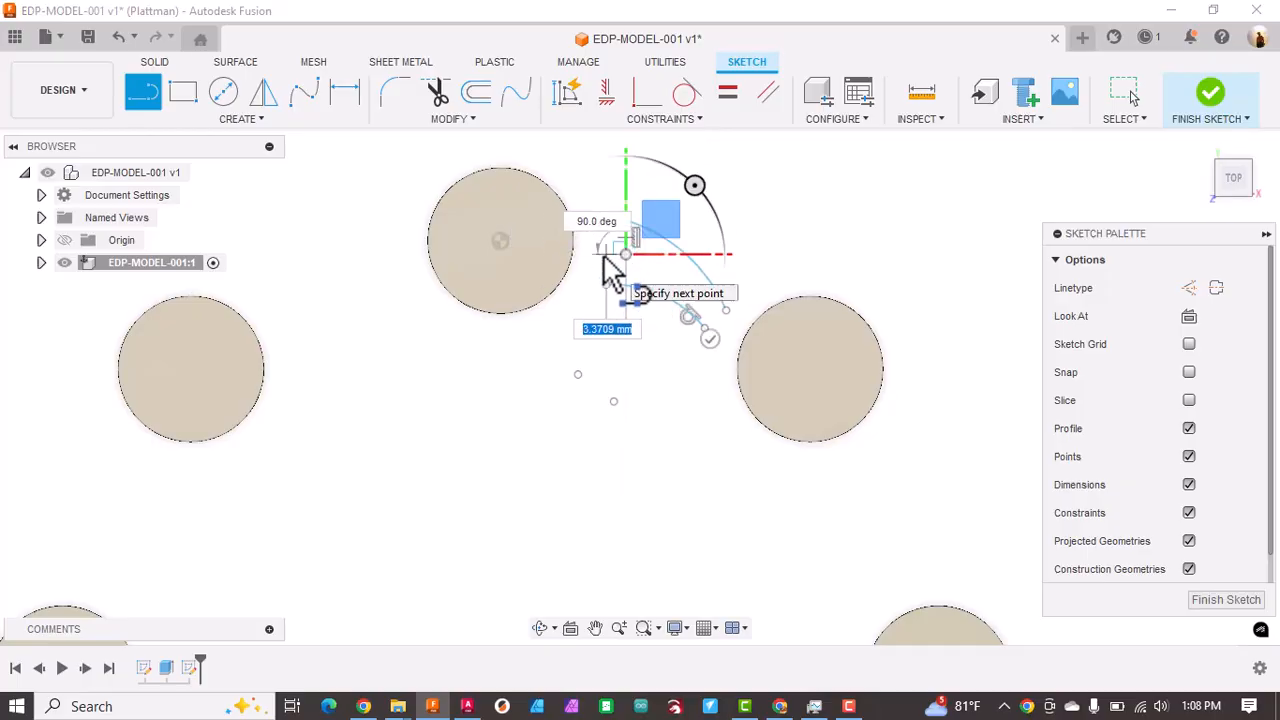
left_click(607, 286)
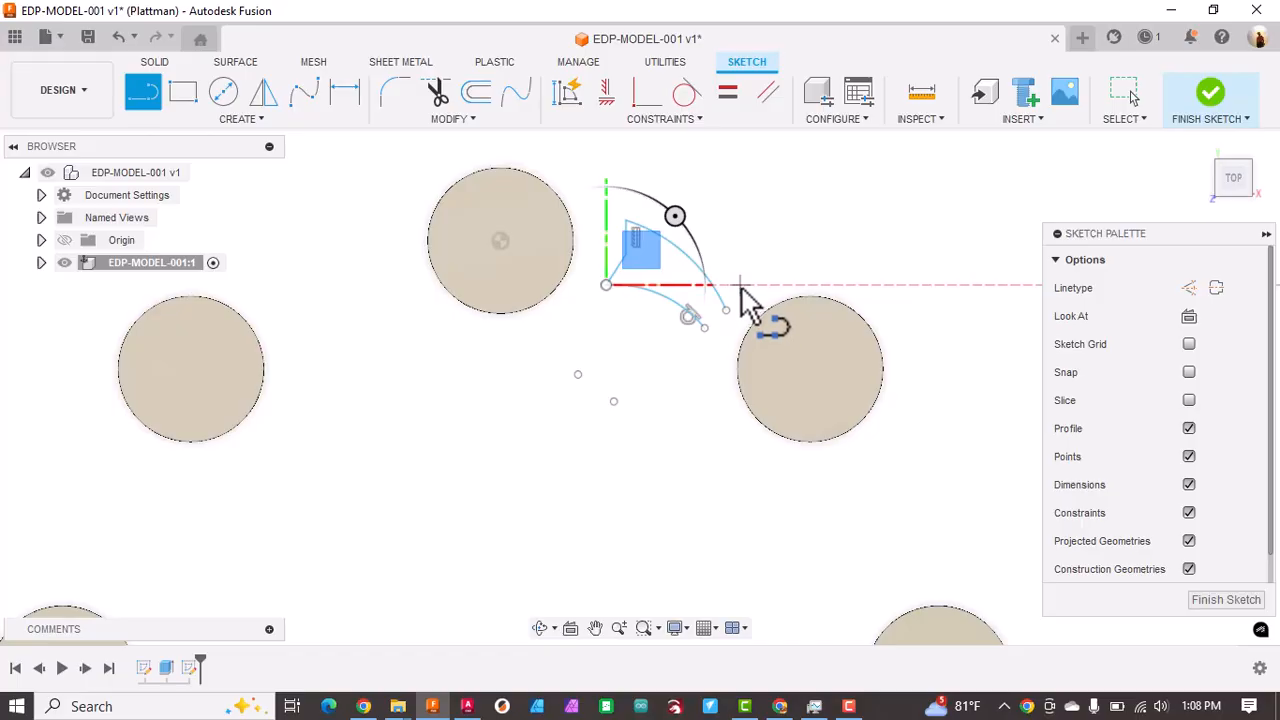
key("Escape")
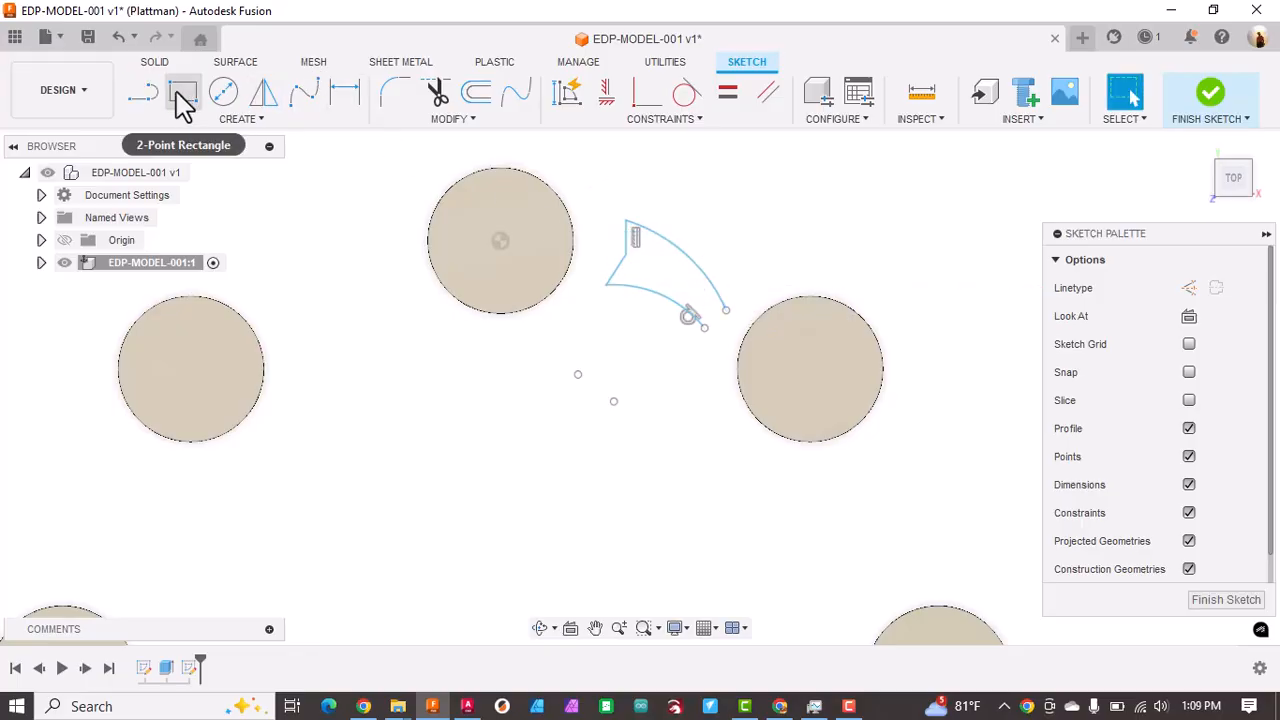
Step: Draw the arrowhead around the arcs' lower-right ends with four connected lines about 6.8, 10.4, 11.3 and 7.6 mm long
left_click(144, 96)
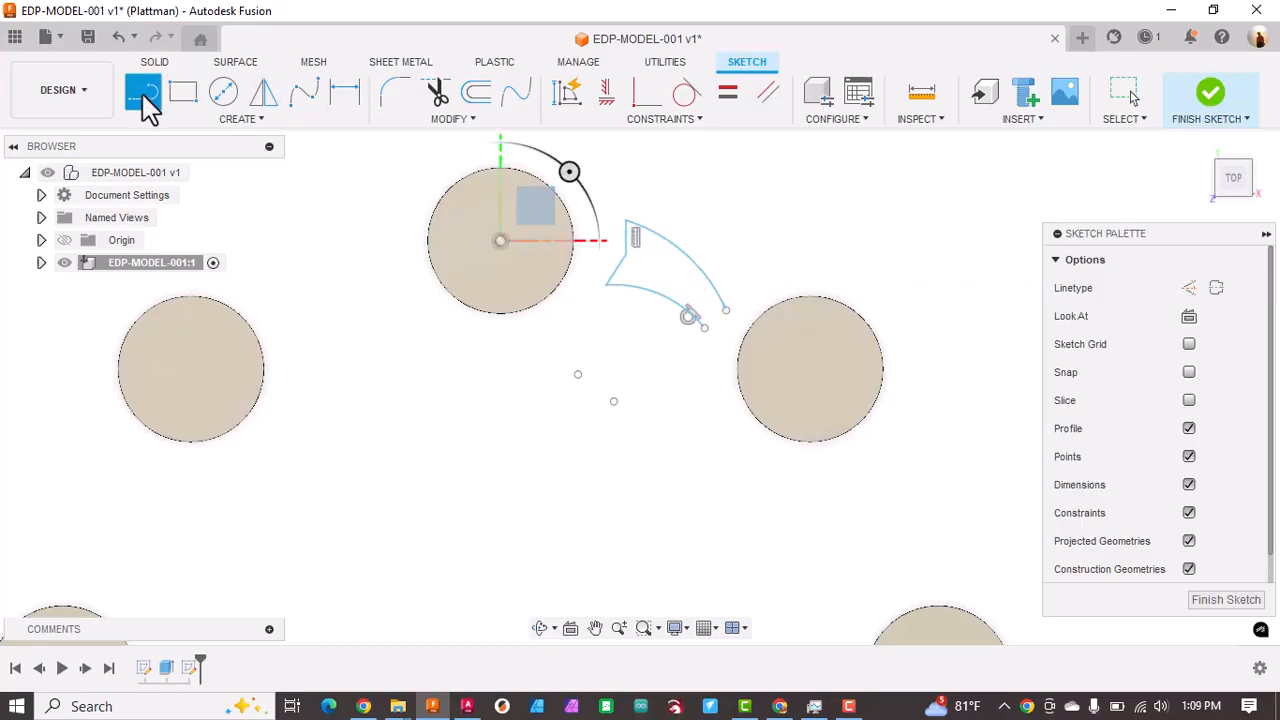
scroll(722, 318, "up", 5)
left_click(716, 303)
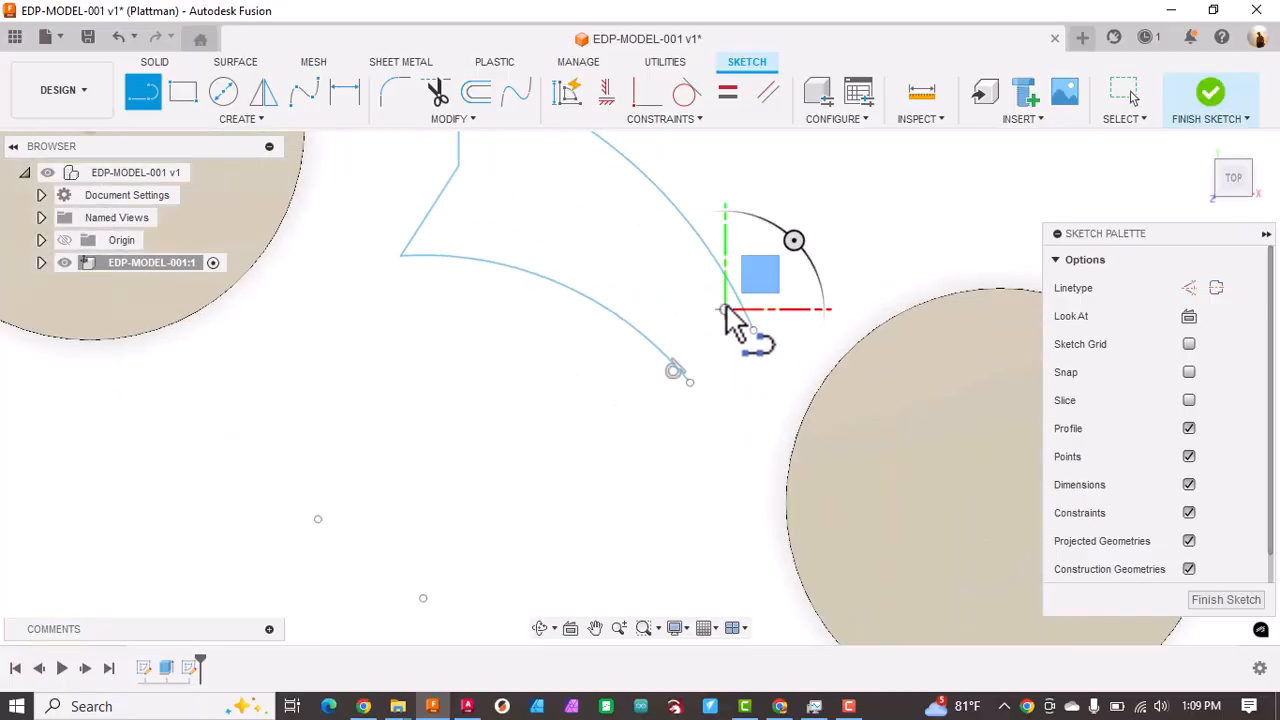
left_click(810, 230)
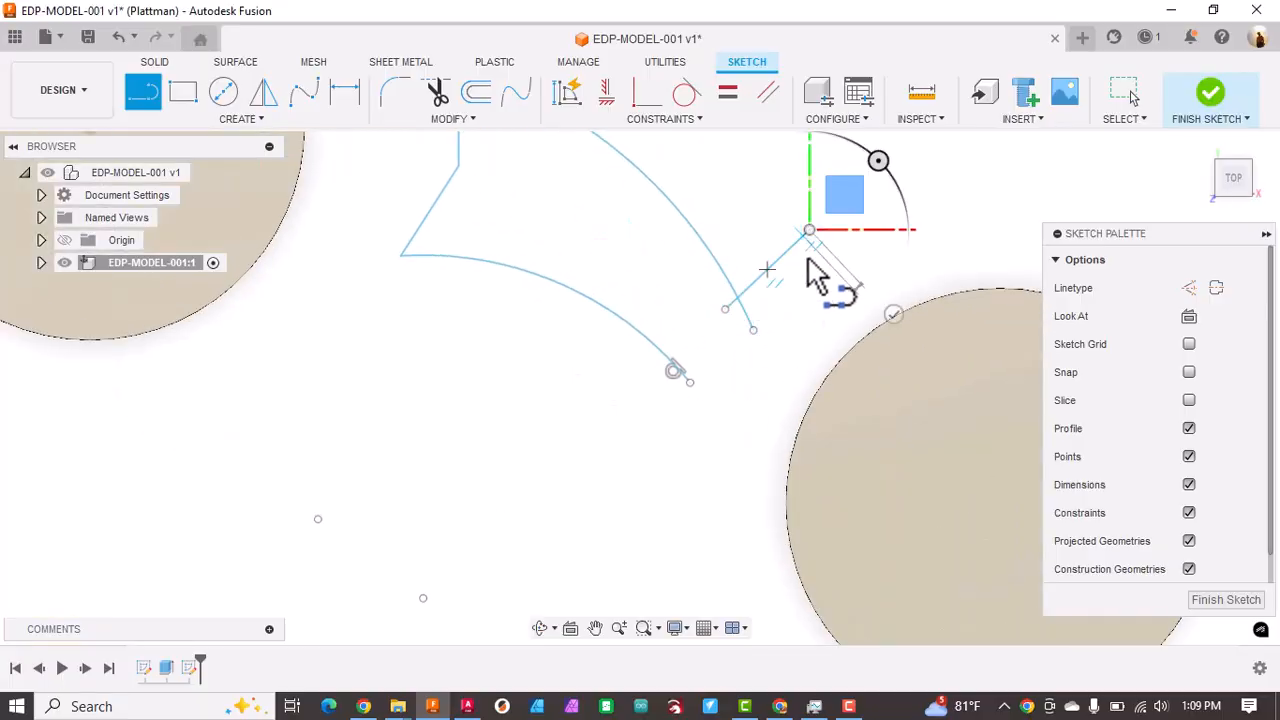
left_click(780, 407)
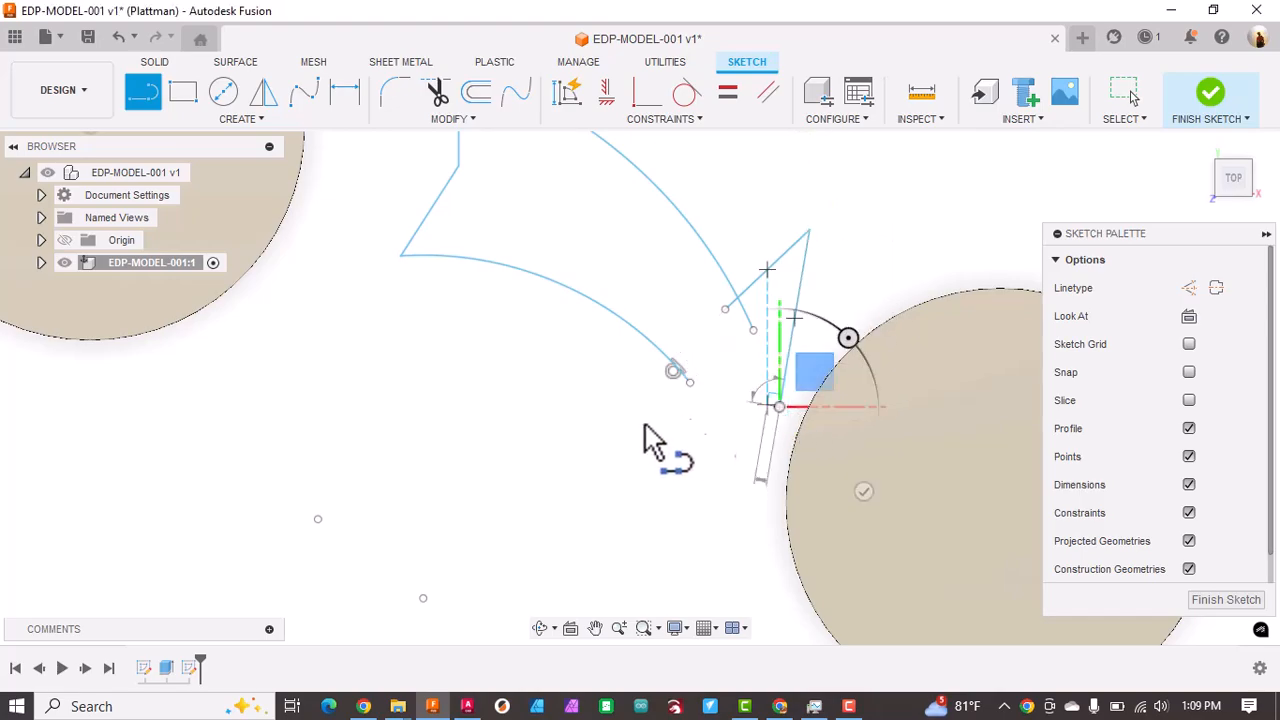
left_click(590, 440)
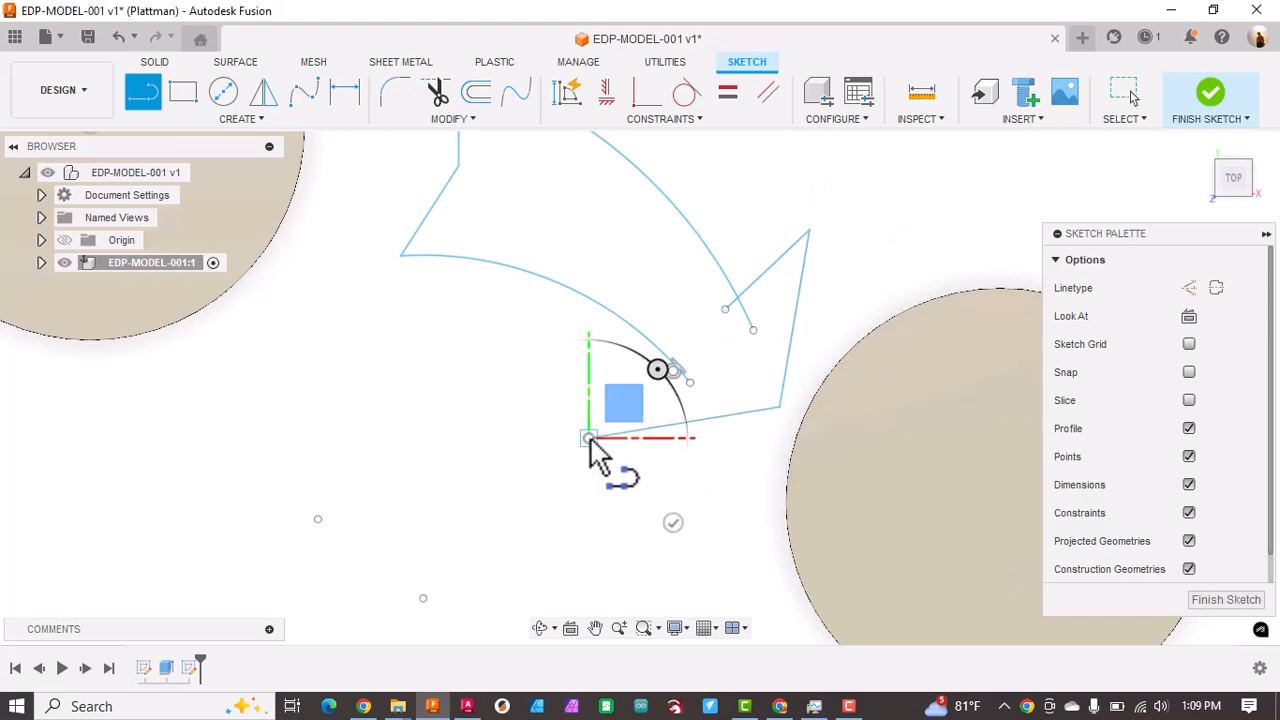
left_click(683, 350)
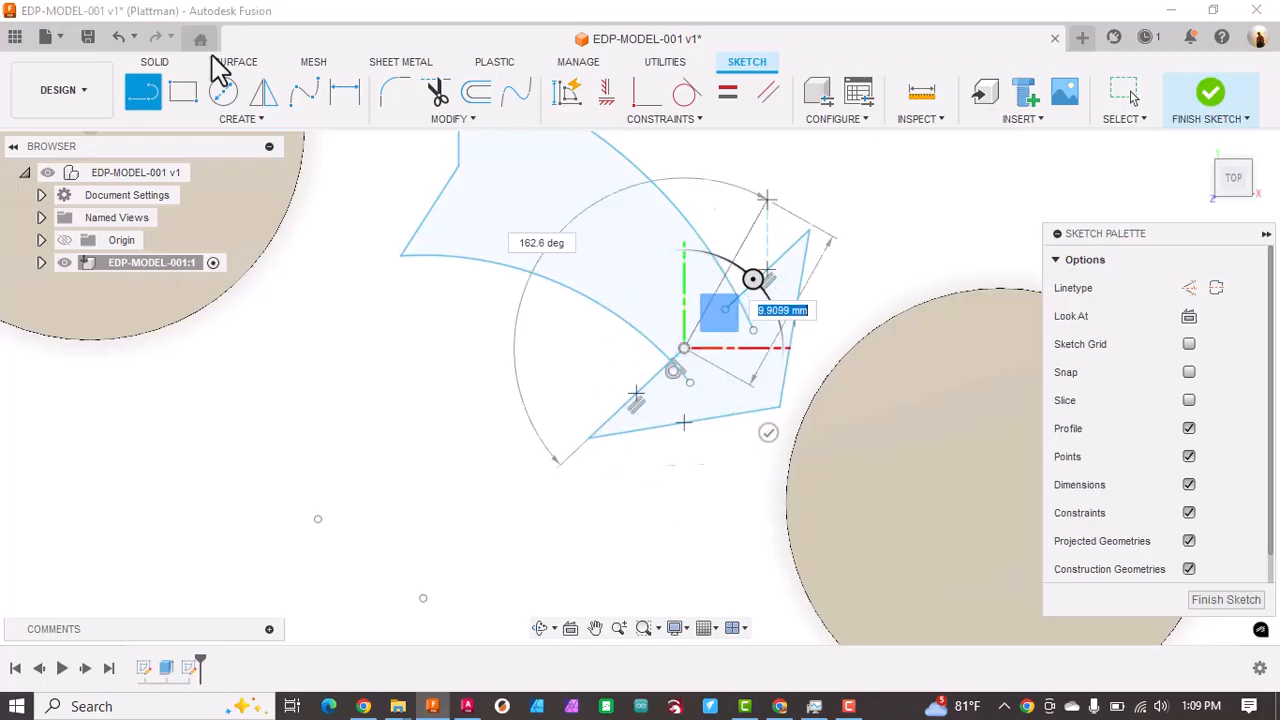
Step: Trim the overhanging ends where the two arcs cross the arrowhead's inner lines
left_click(437, 92)
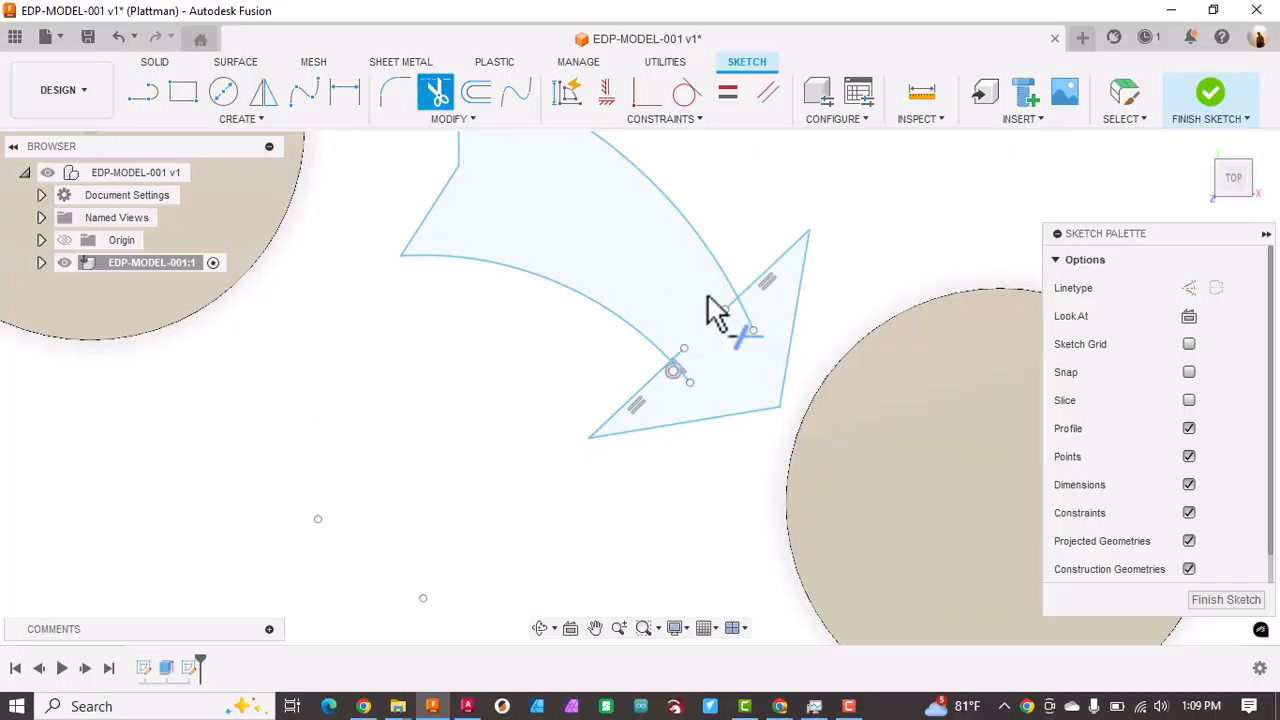
left_click(728, 321)
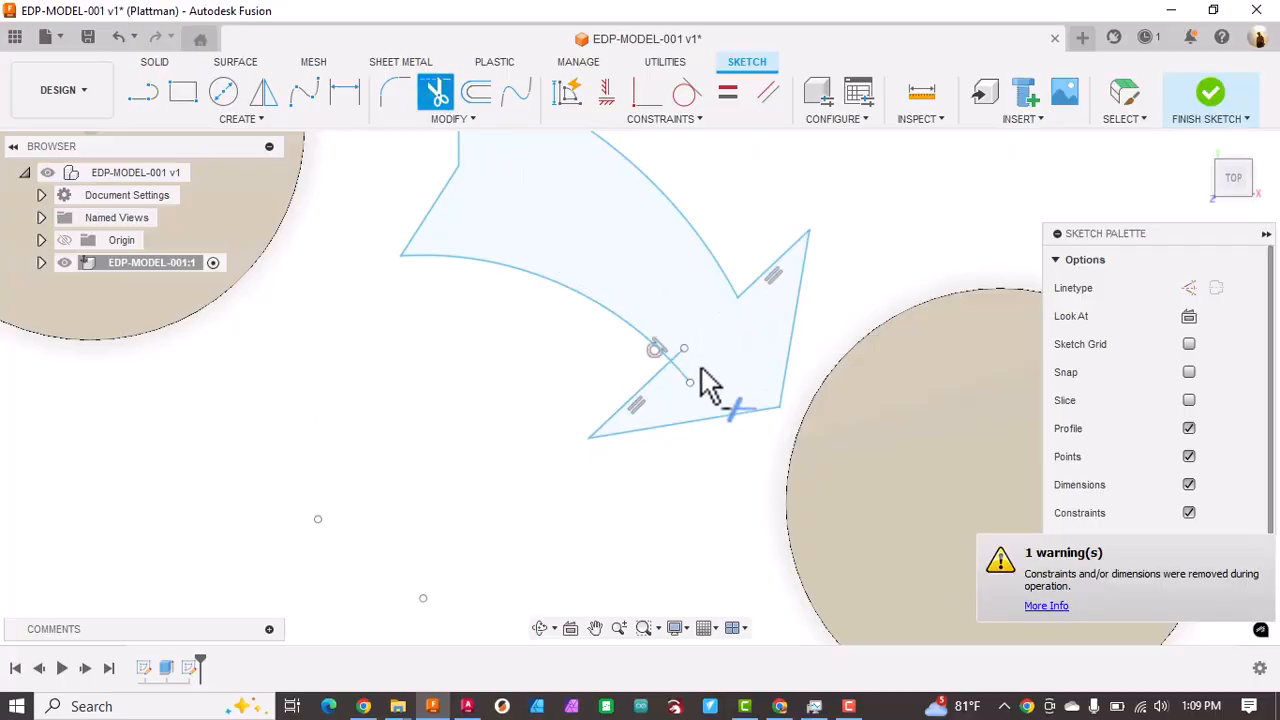
left_click(688, 382)
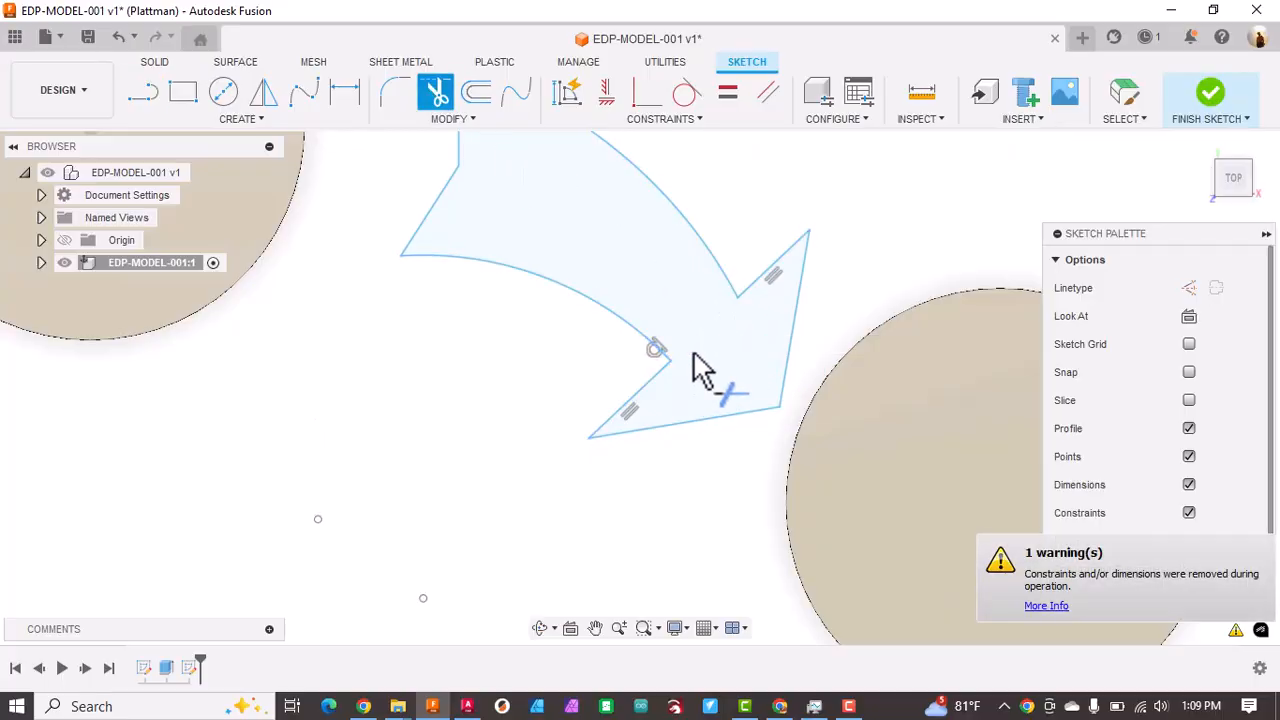
scroll(686, 434, "down", 5)
middle_click_drag(686, 434, 678, 290)
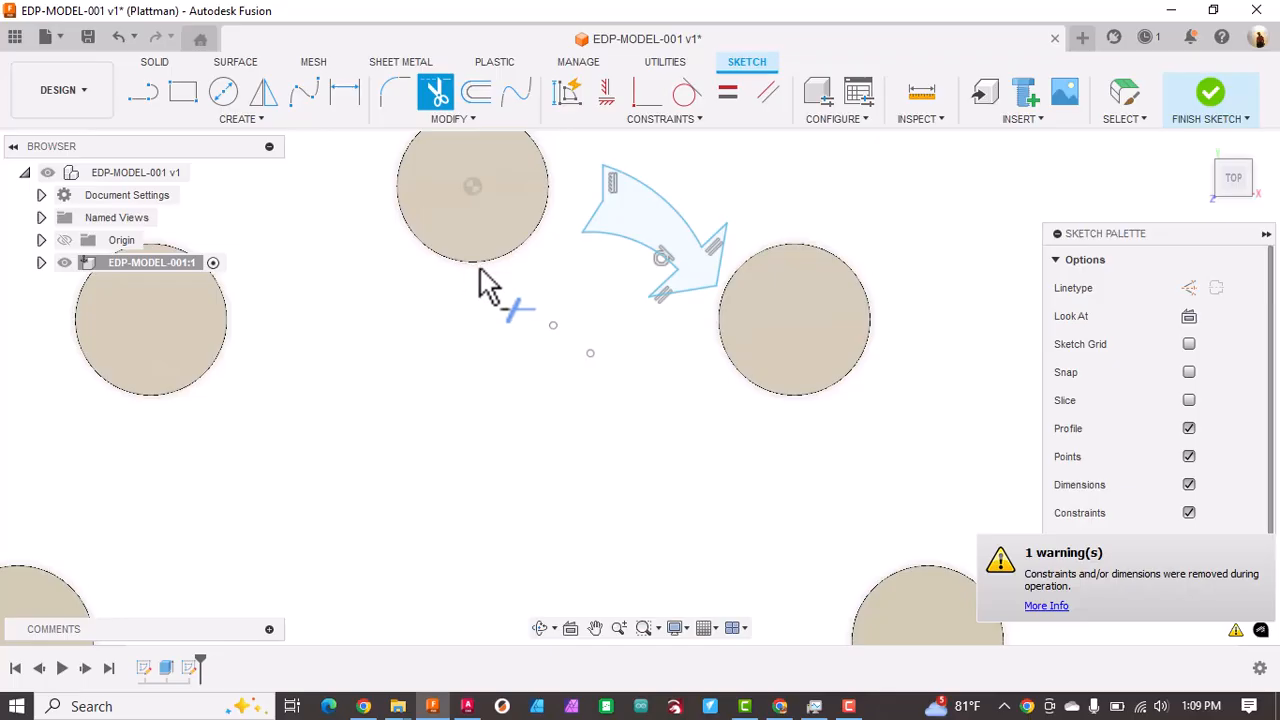
key("Escape")
Step: Move the whole arrow sketch about -1.85 mm in X and 2.01 mm in Y
left_click_drag(557, 139, 730, 347)
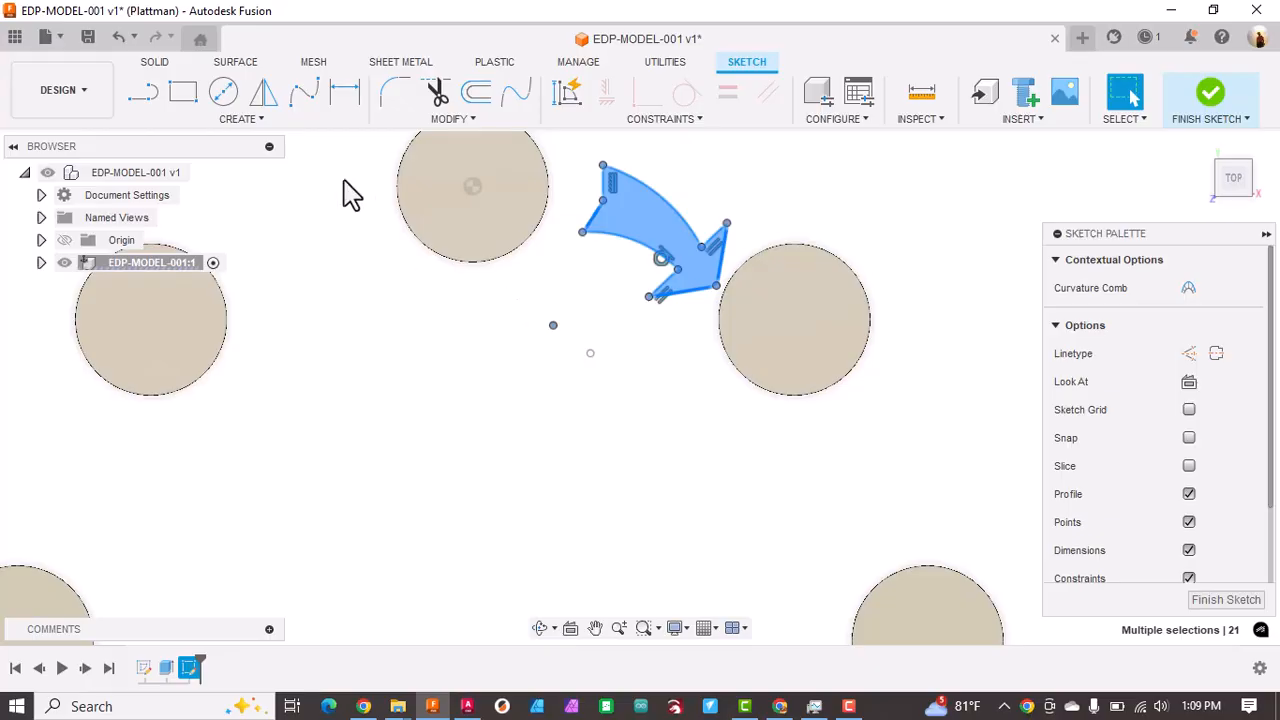
key("m")
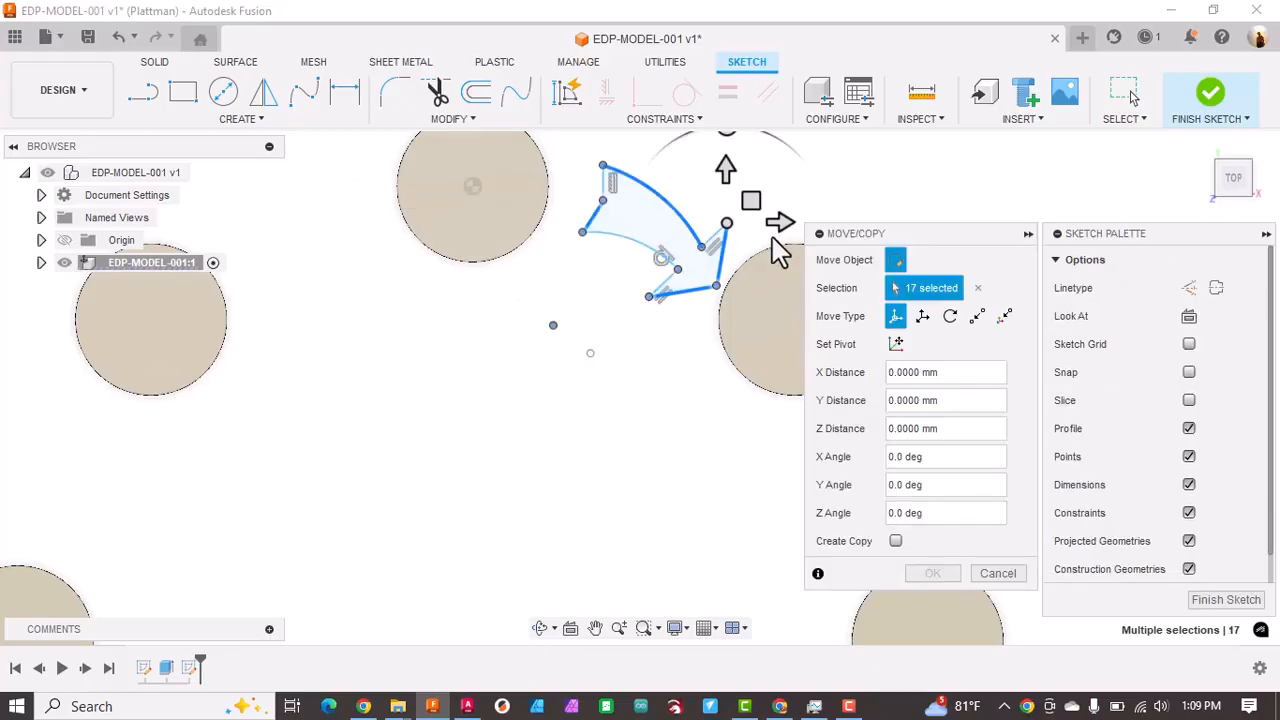
left_click_drag(751, 200, 743, 193)
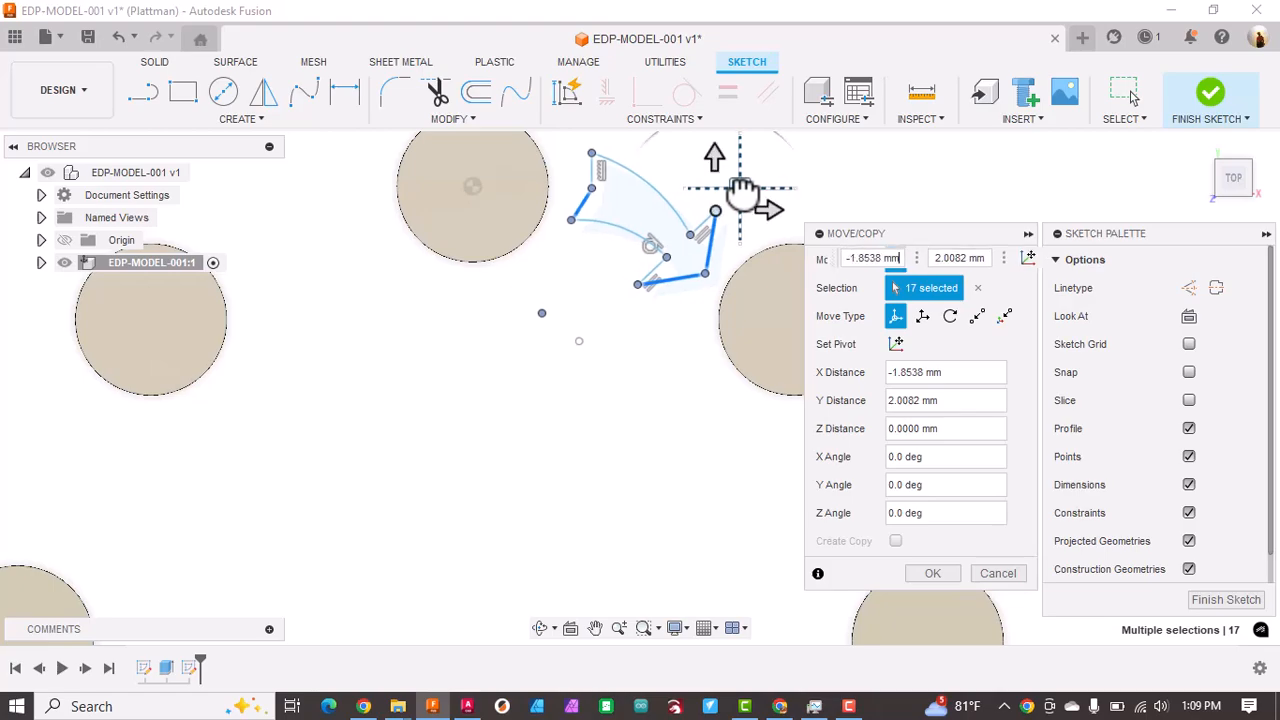
Step: Rotate the arrow sketch slightly counterclockwise, using its inner arc as the rotation axis, and apply the move
left_click(949, 318)
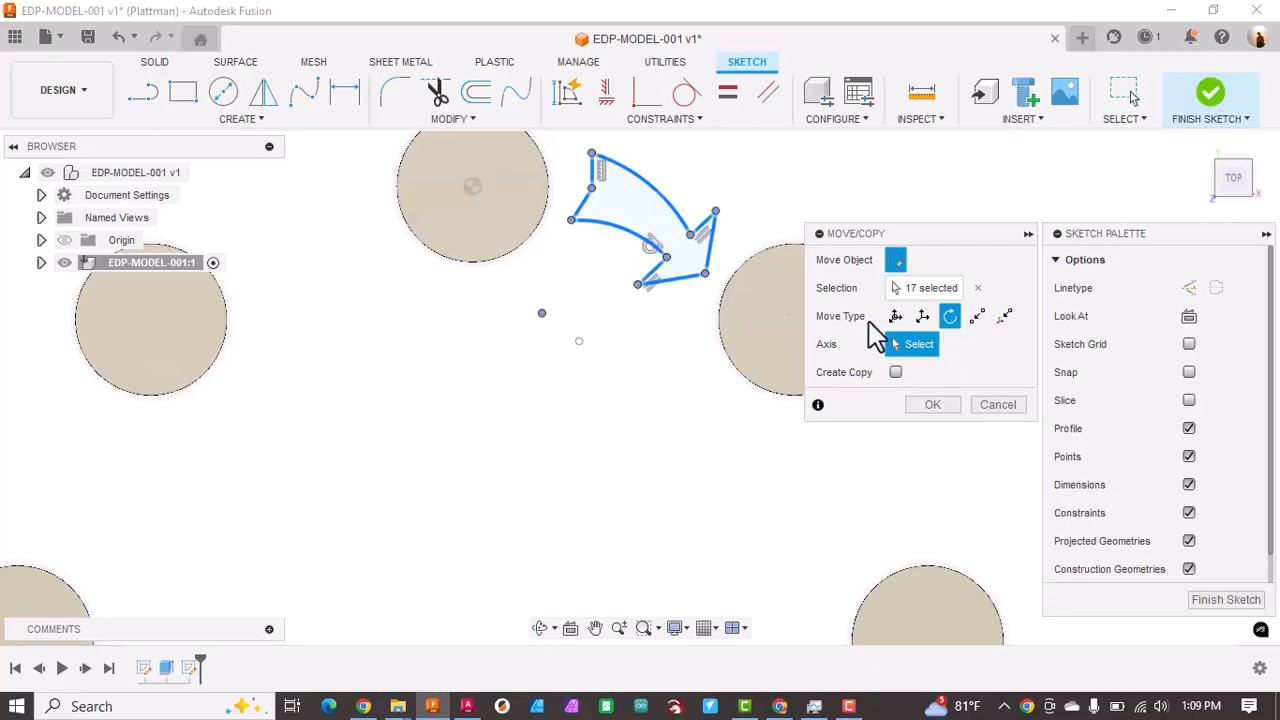
left_click(652, 258)
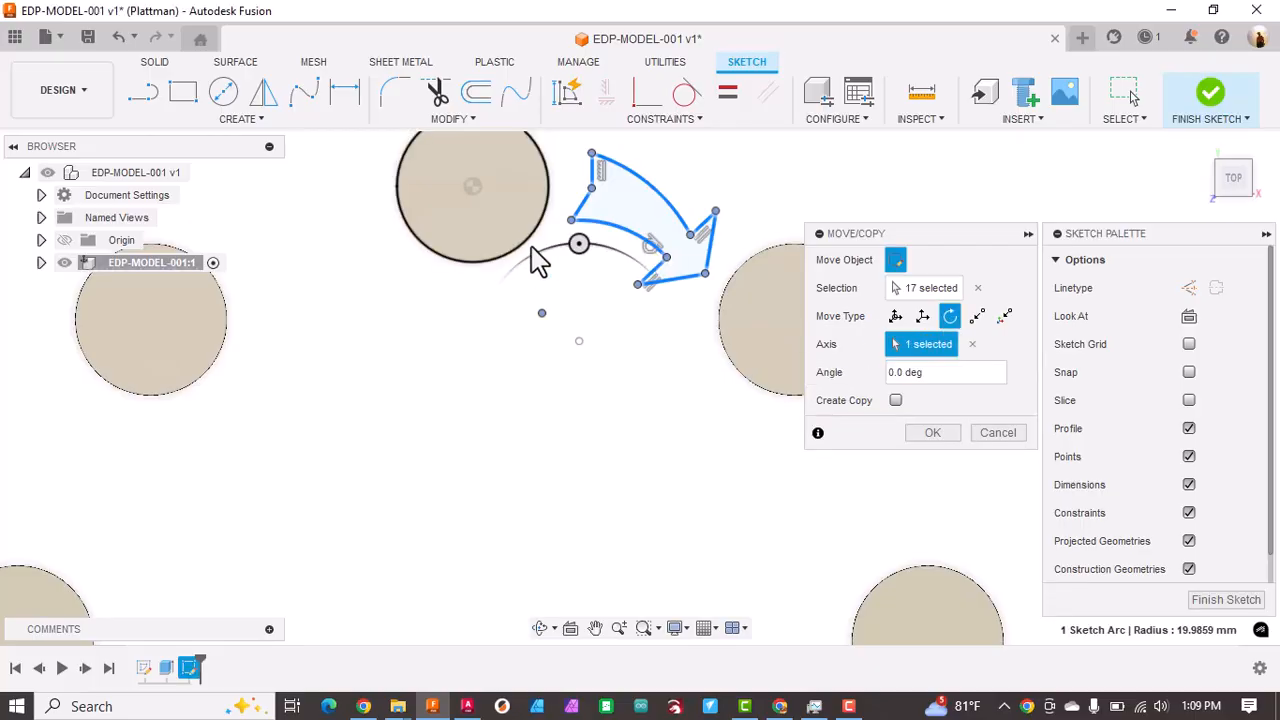
left_click_drag(573, 248, 567, 245)
left_click(932, 433)
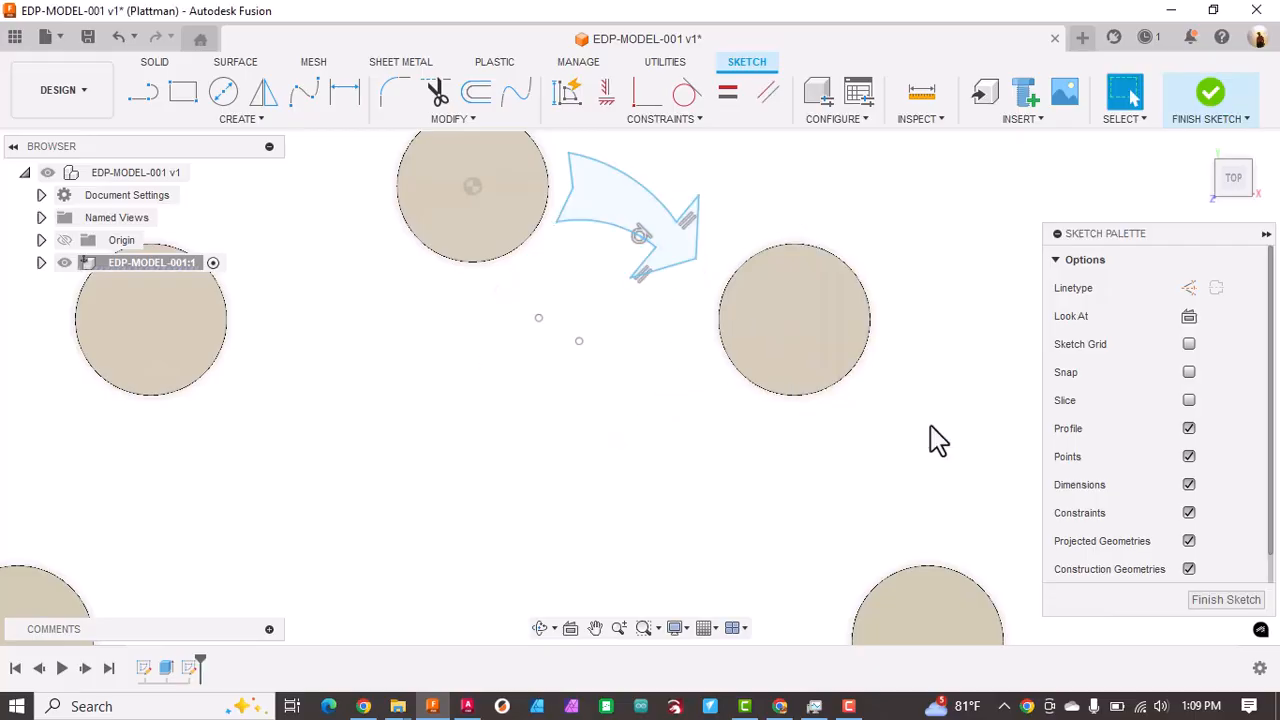
Step: Select the entire arrow outline and shift it slightly down and to the right, centring it between the two cylinders
left_click_drag(547, 138, 729, 335)
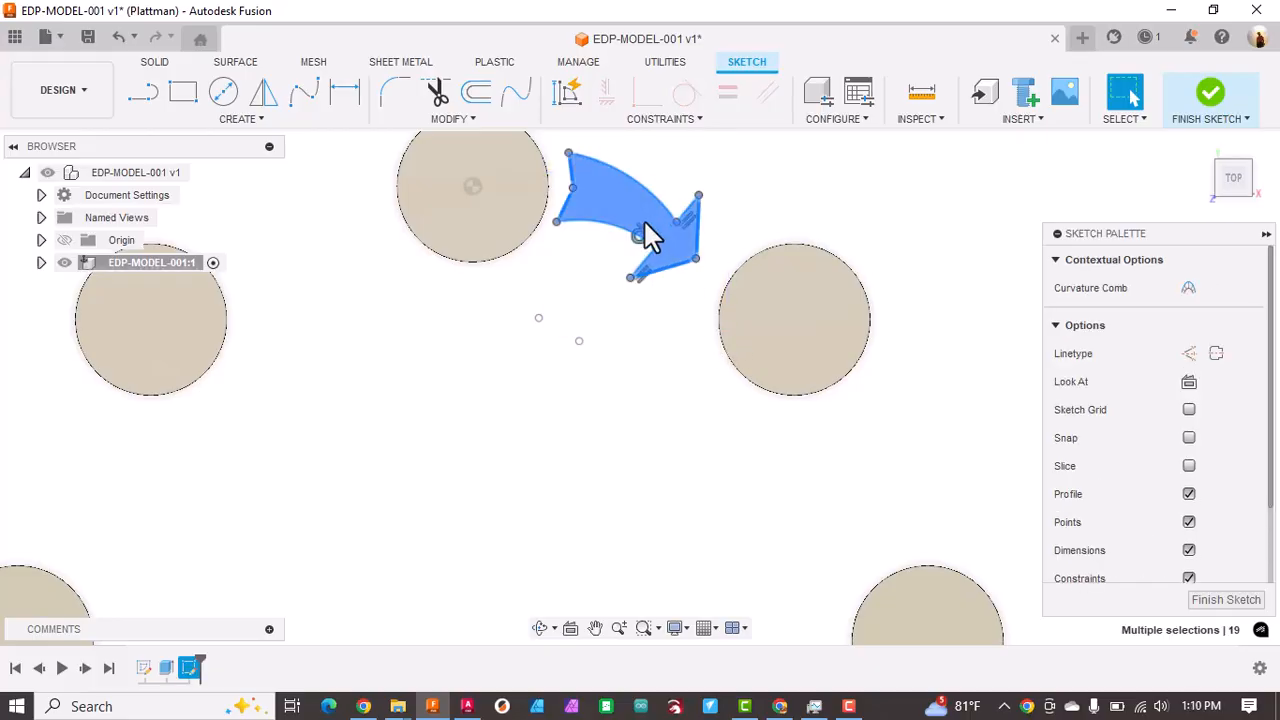
key("Escape")
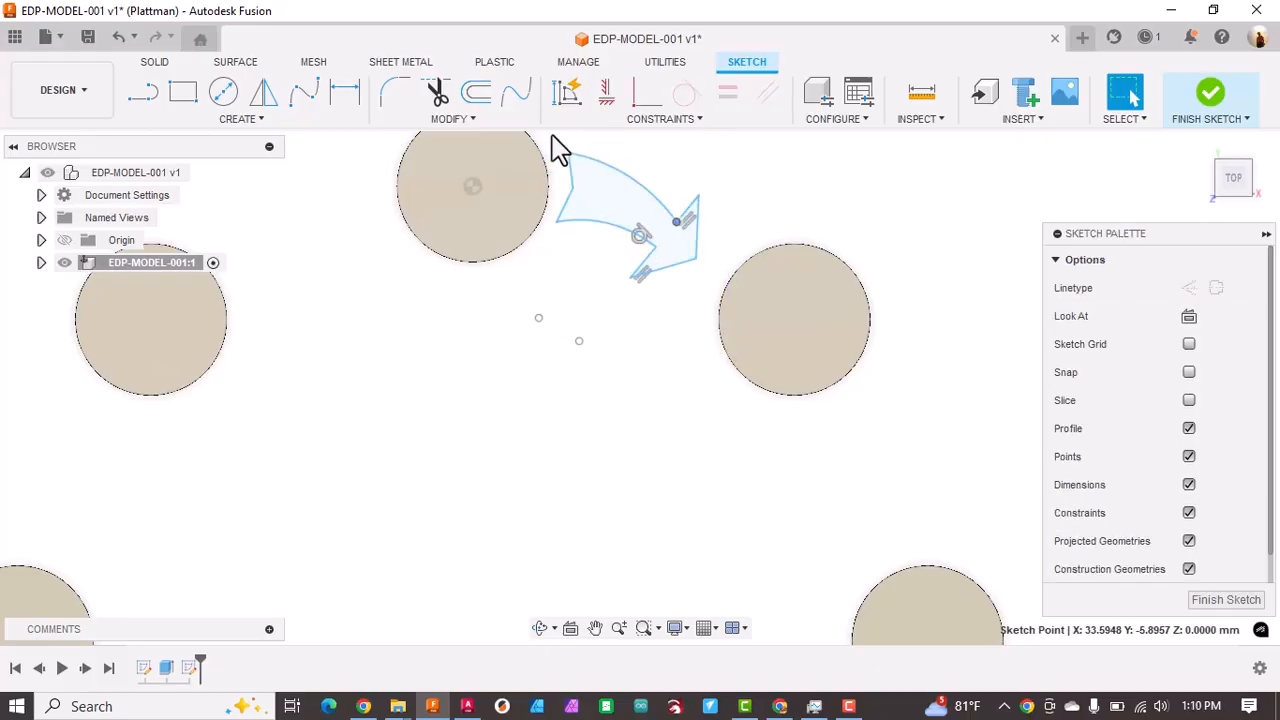
left_click_drag(658, 275, 725, 303)
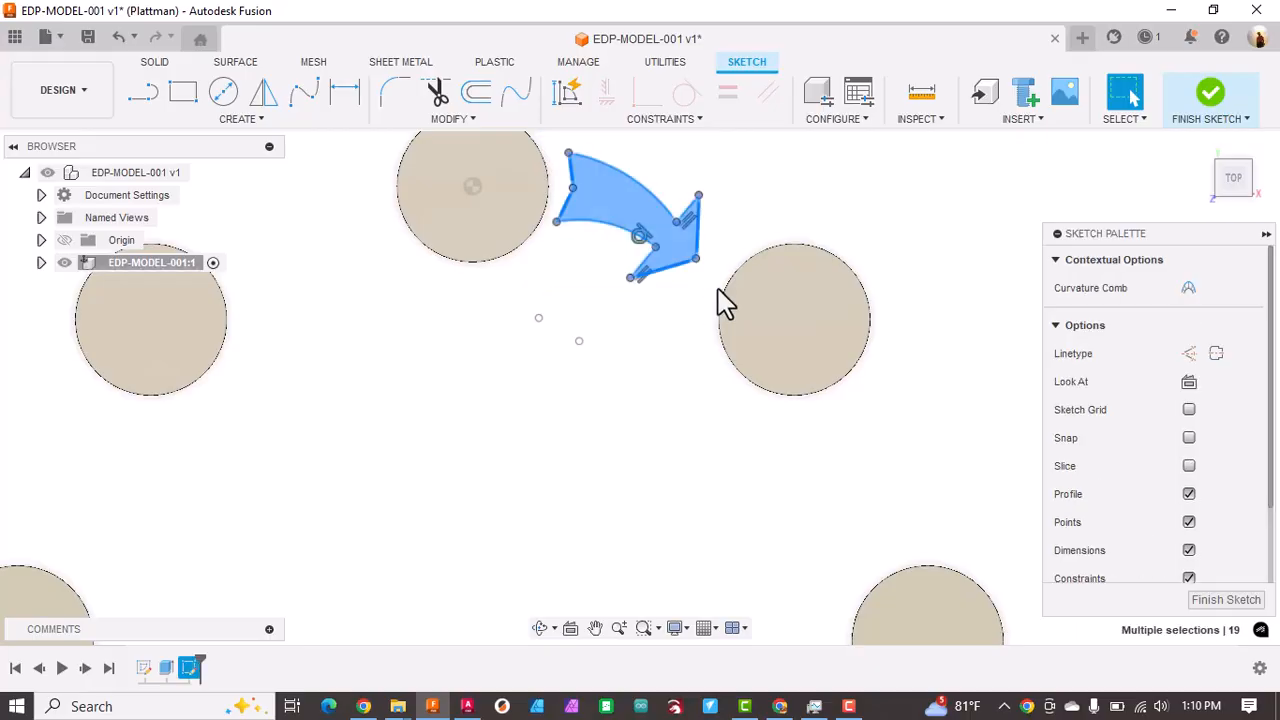
left_click_drag(666, 270, 676, 283)
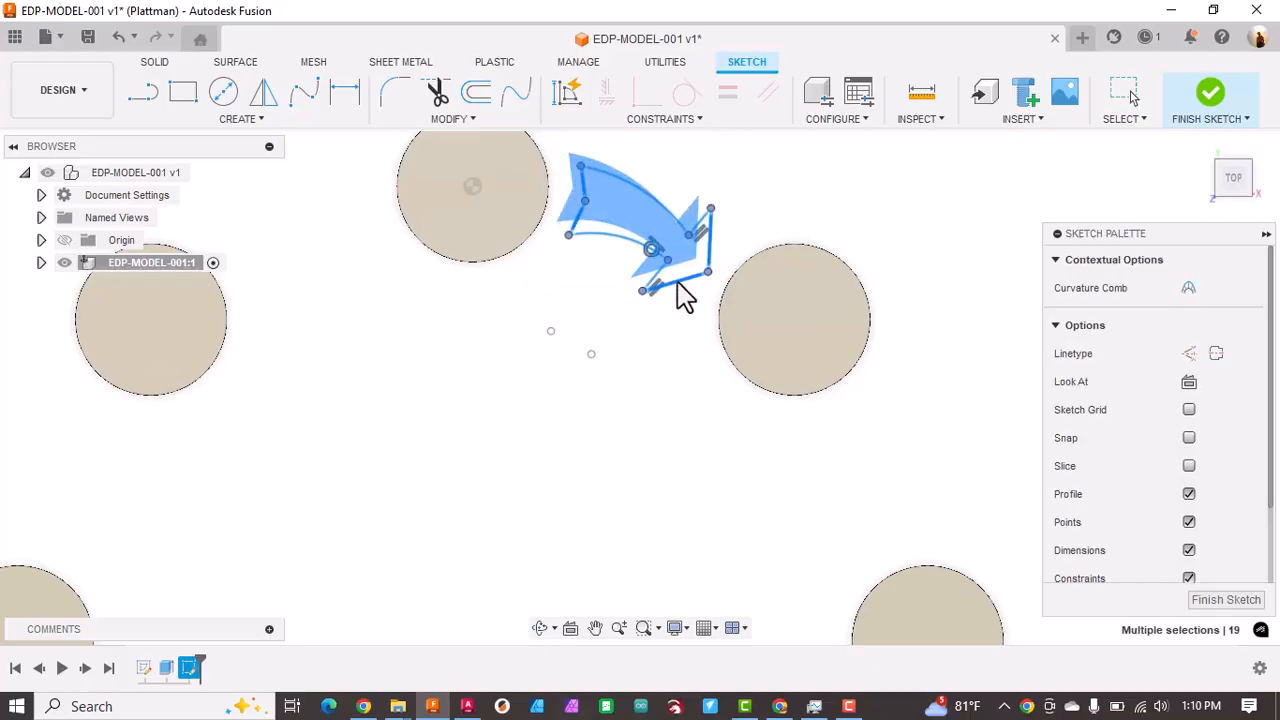
Step: Draw a 75 mm vertical line downward from the top cylinder's centre and convert it to a construction line
left_click(676, 285, "ctrl")
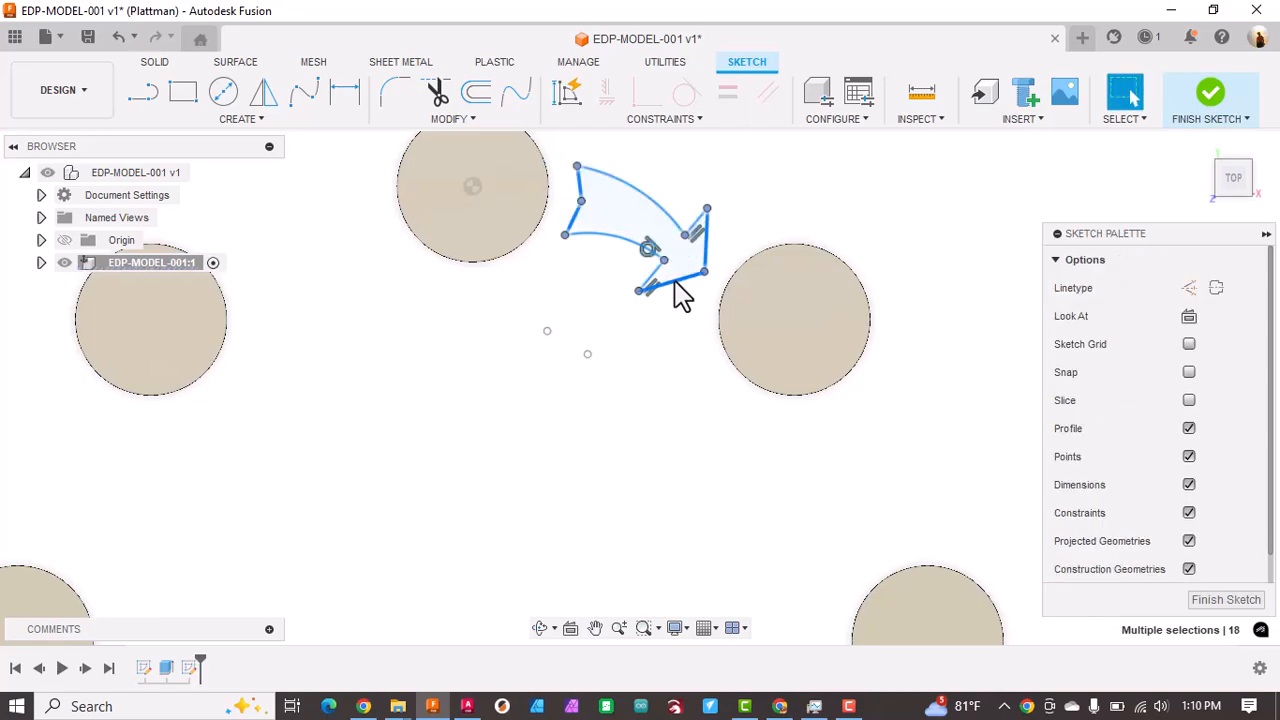
scroll(491, 389, "down", 3)
middle_click_drag(491, 389, 500, 303)
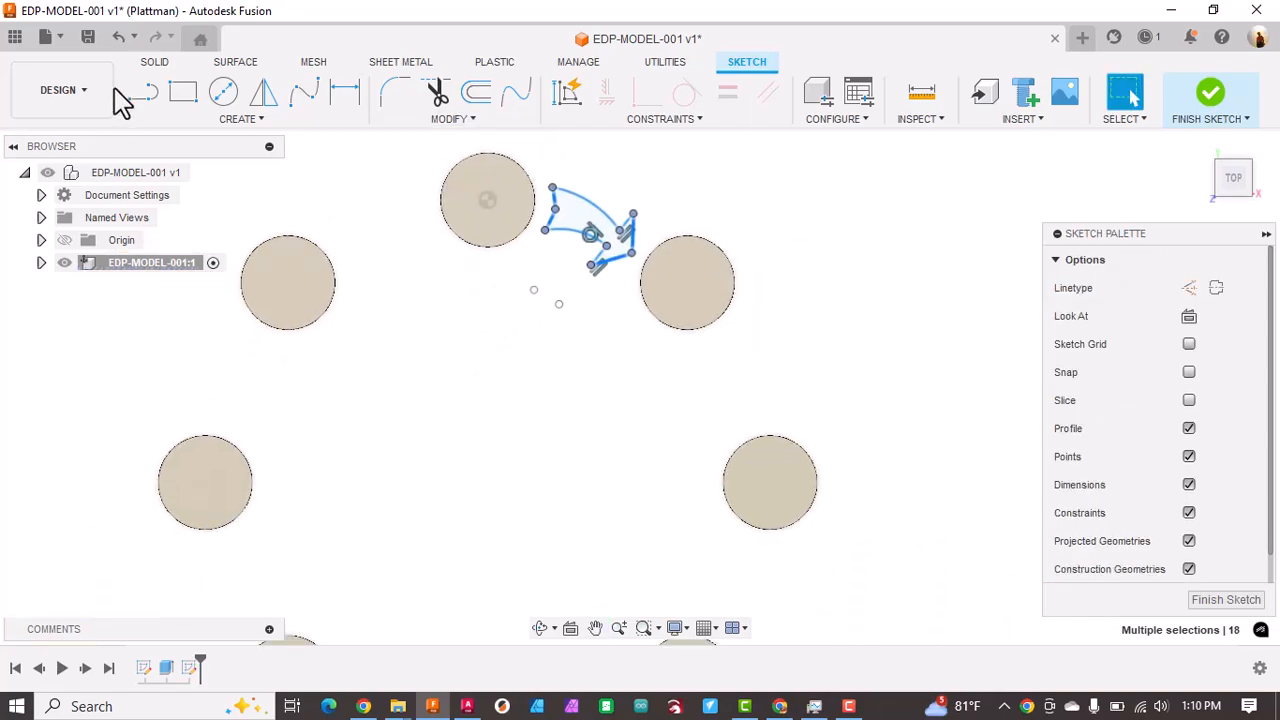
left_click(143, 92)
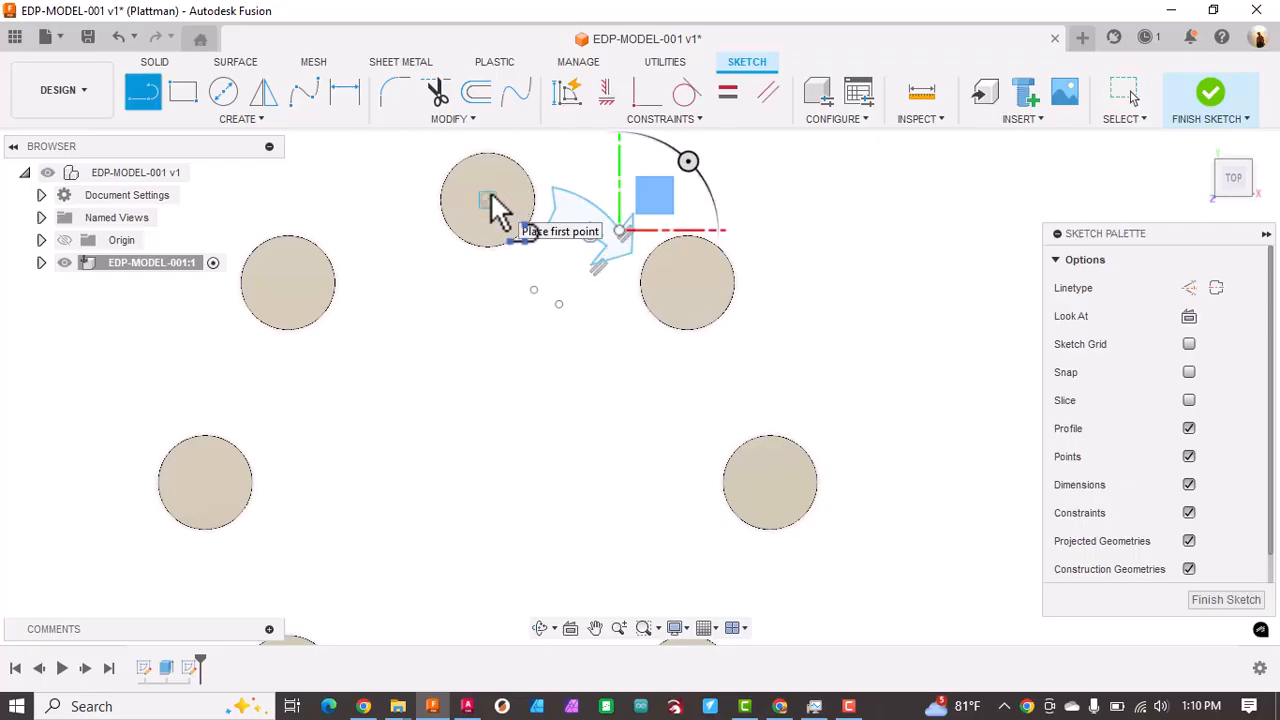
left_click(487, 200)
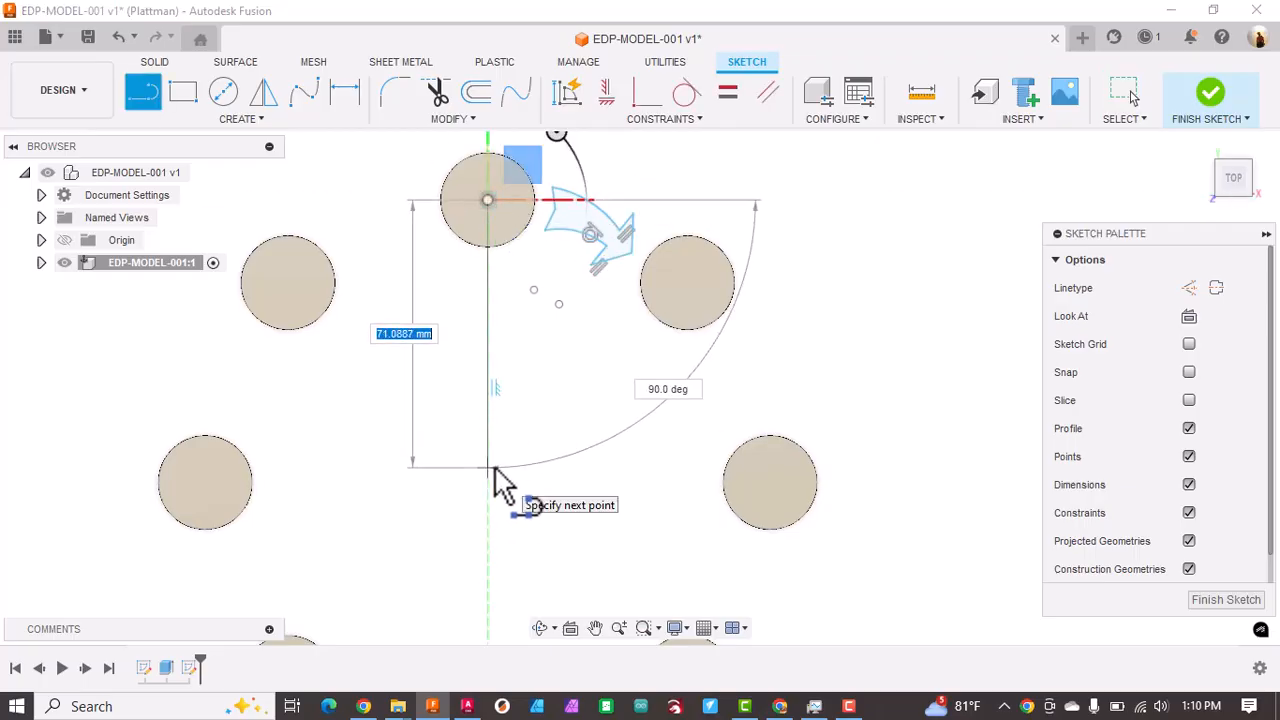
type("75")
key("Tab")
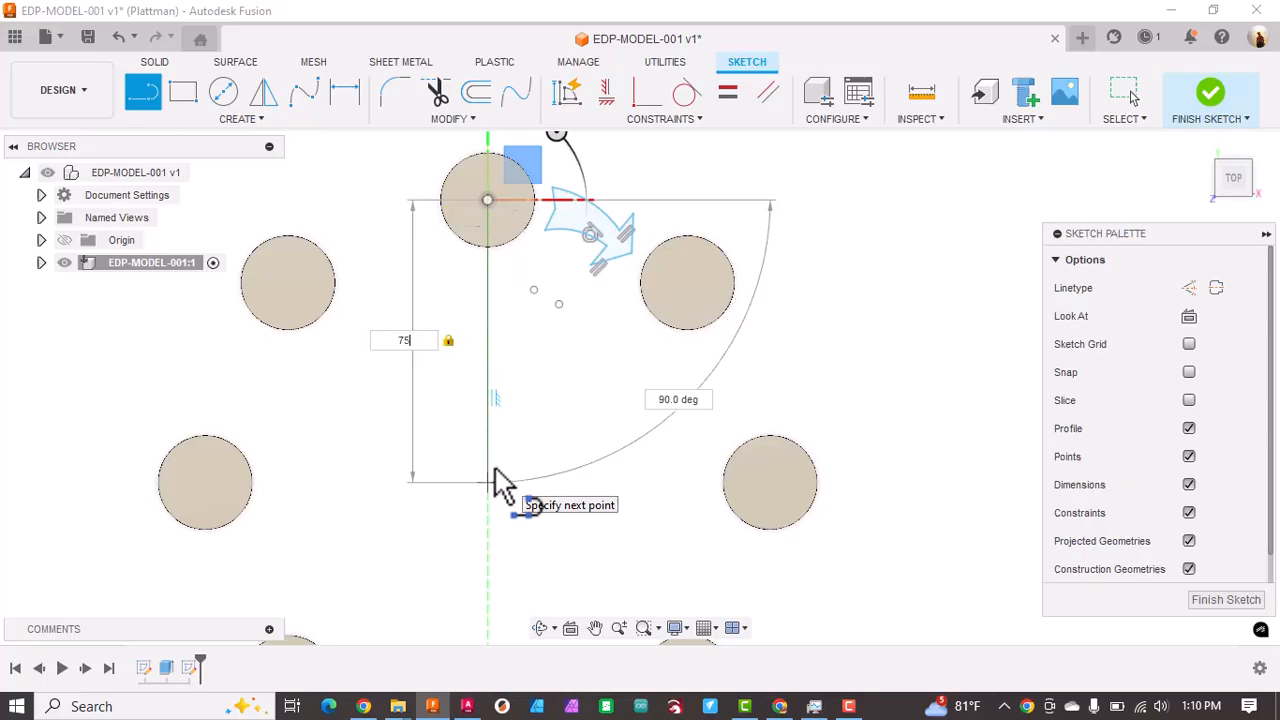
key("Tab")
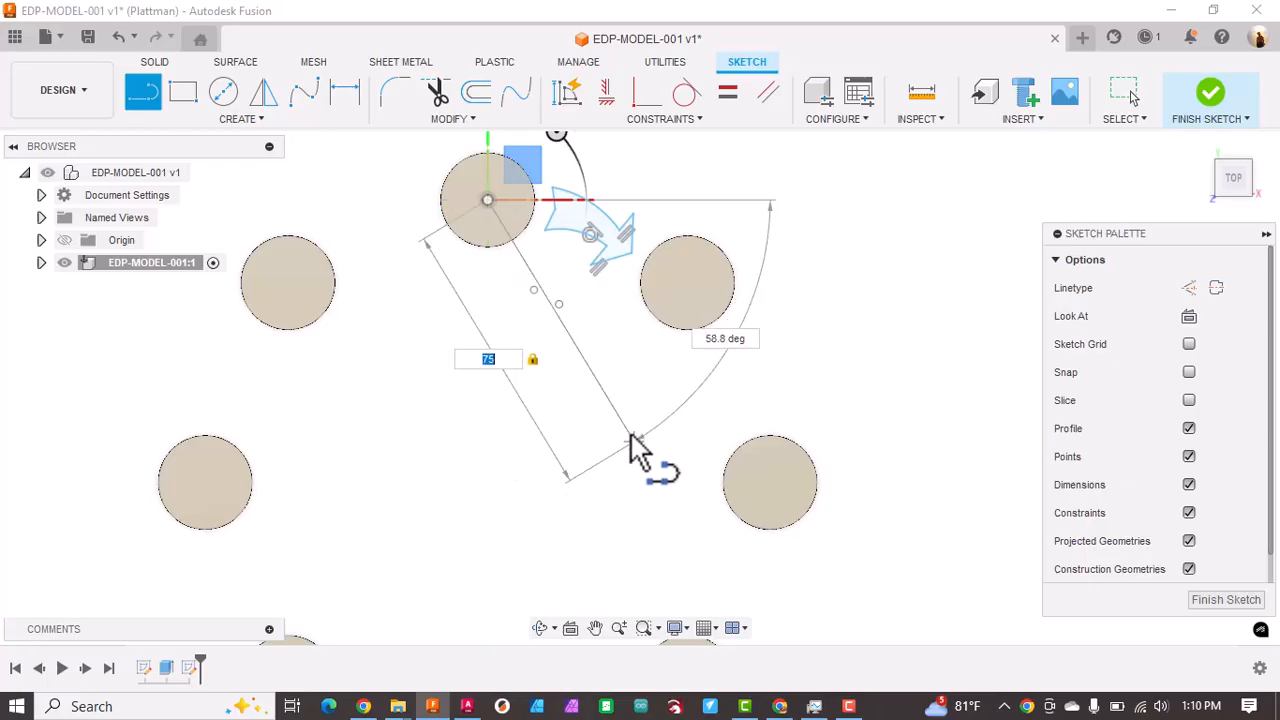
left_click(492, 490)
key("Escape")
left_click(488, 428)
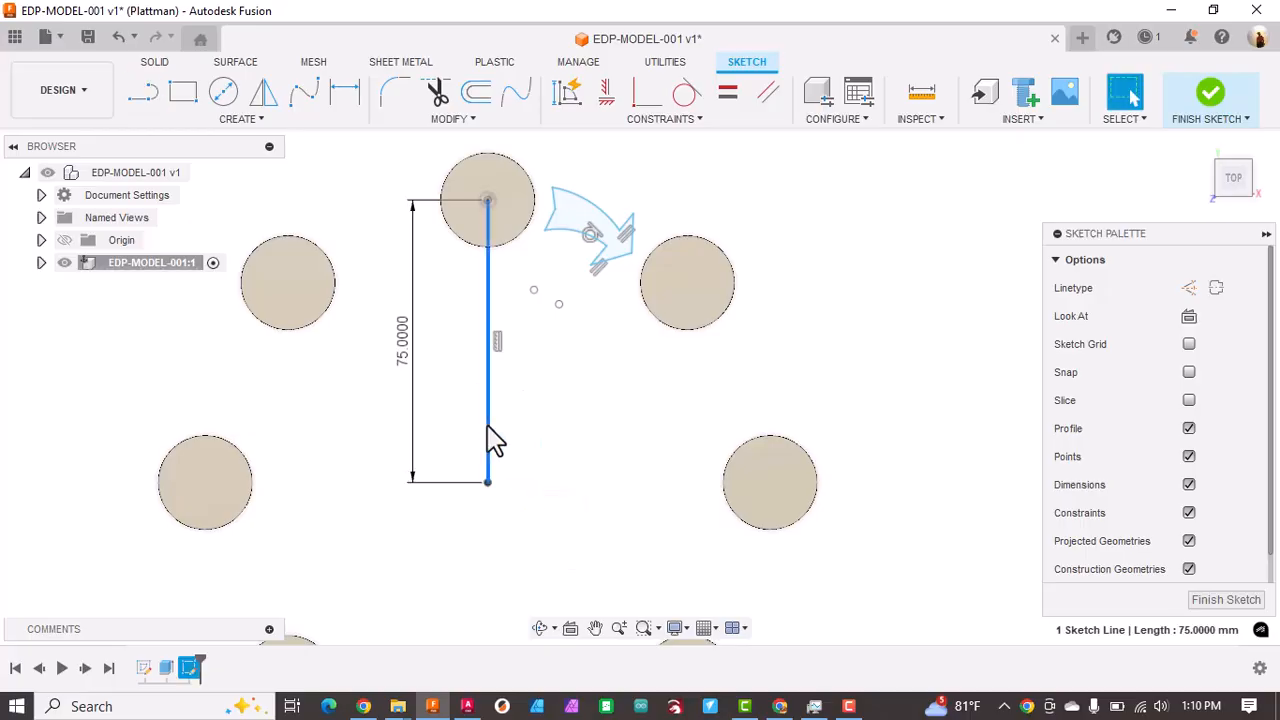
left_click(1189, 288)
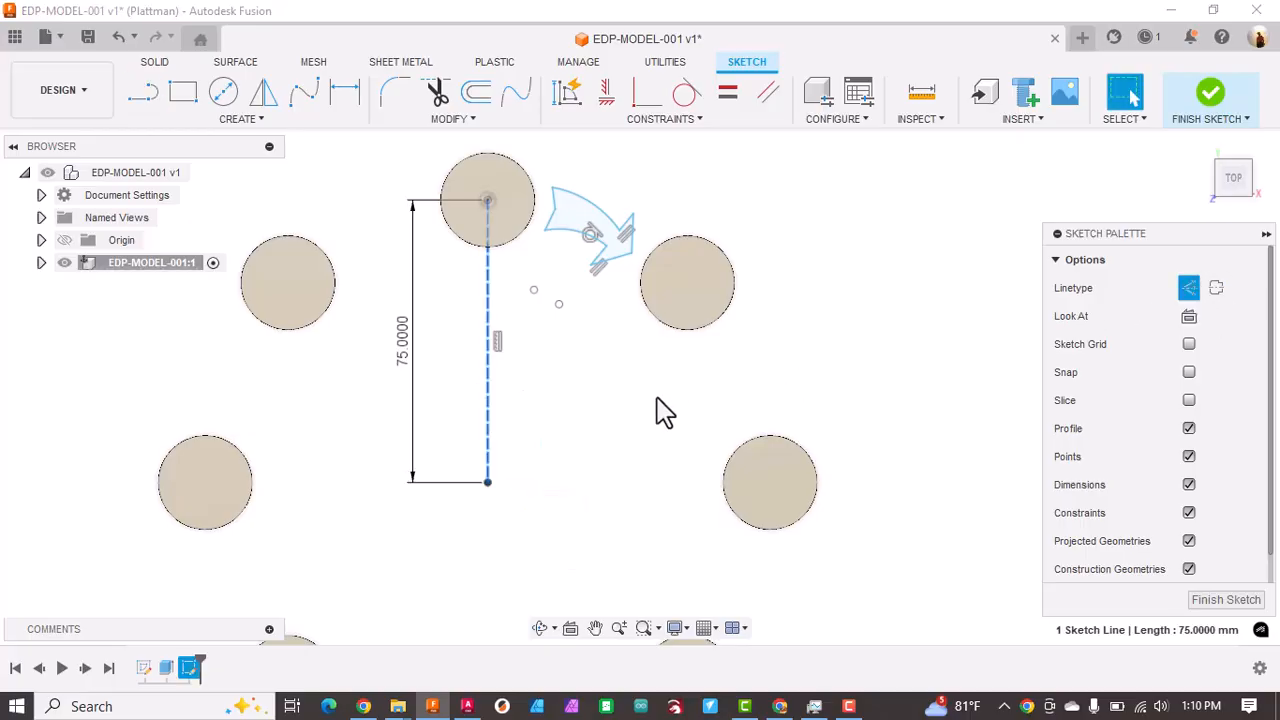
Step: Create a full circular pattern of the arrow outline around the construction line's lower endpoint with quantity 8, and finish the sketch
left_click(208, 122)
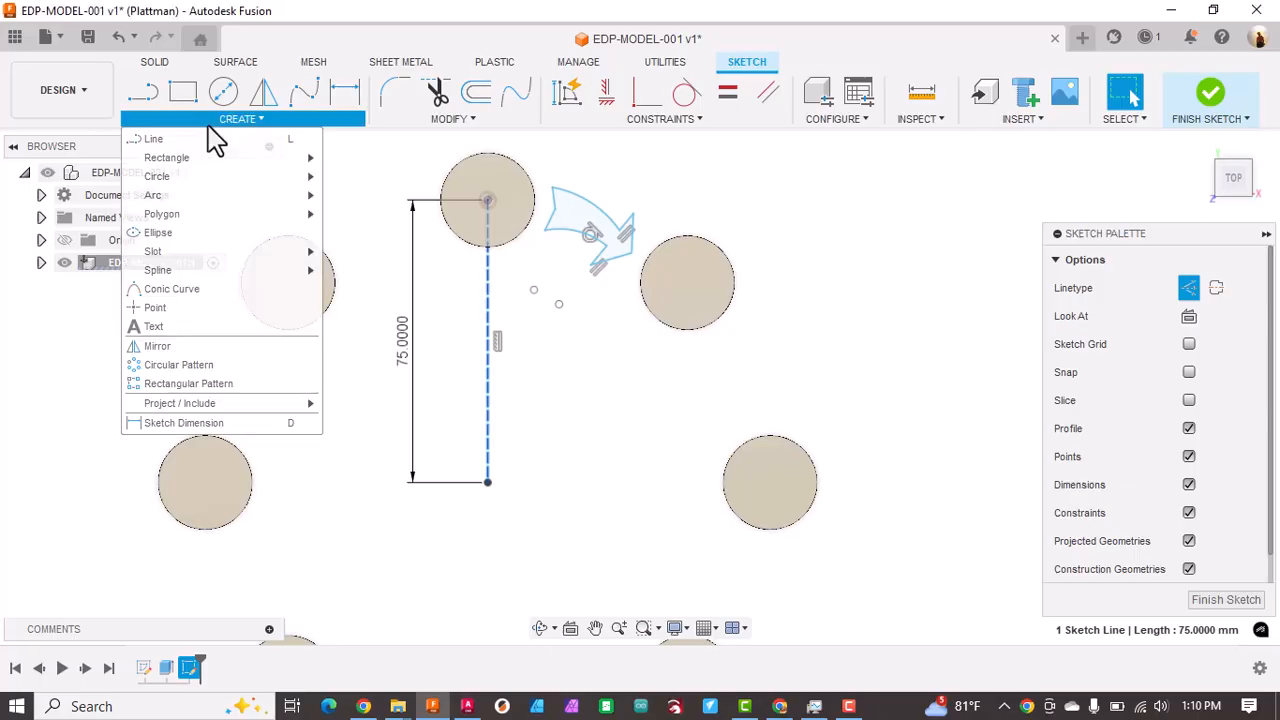
left_click(165, 364)
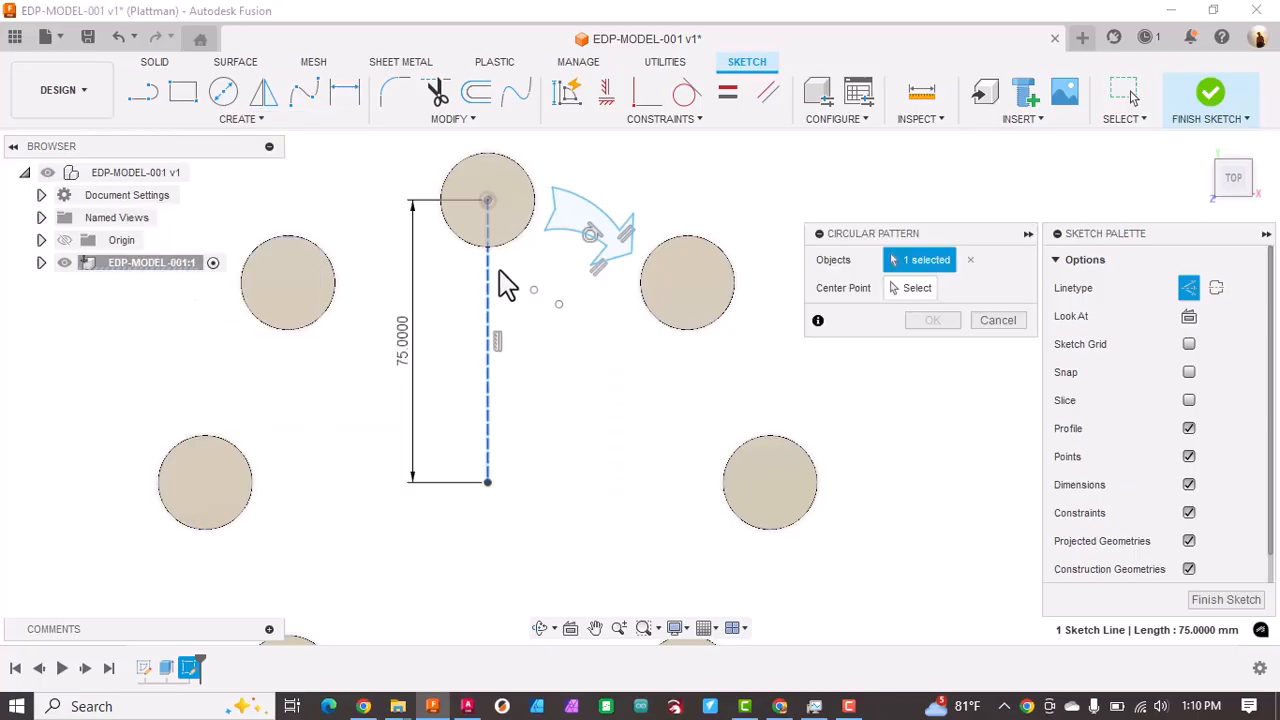
mouse_move(538, 171)
left_mouse_down()
mouse_move(604, 258)
mouse_move(650, 292)
left_mouse_up()
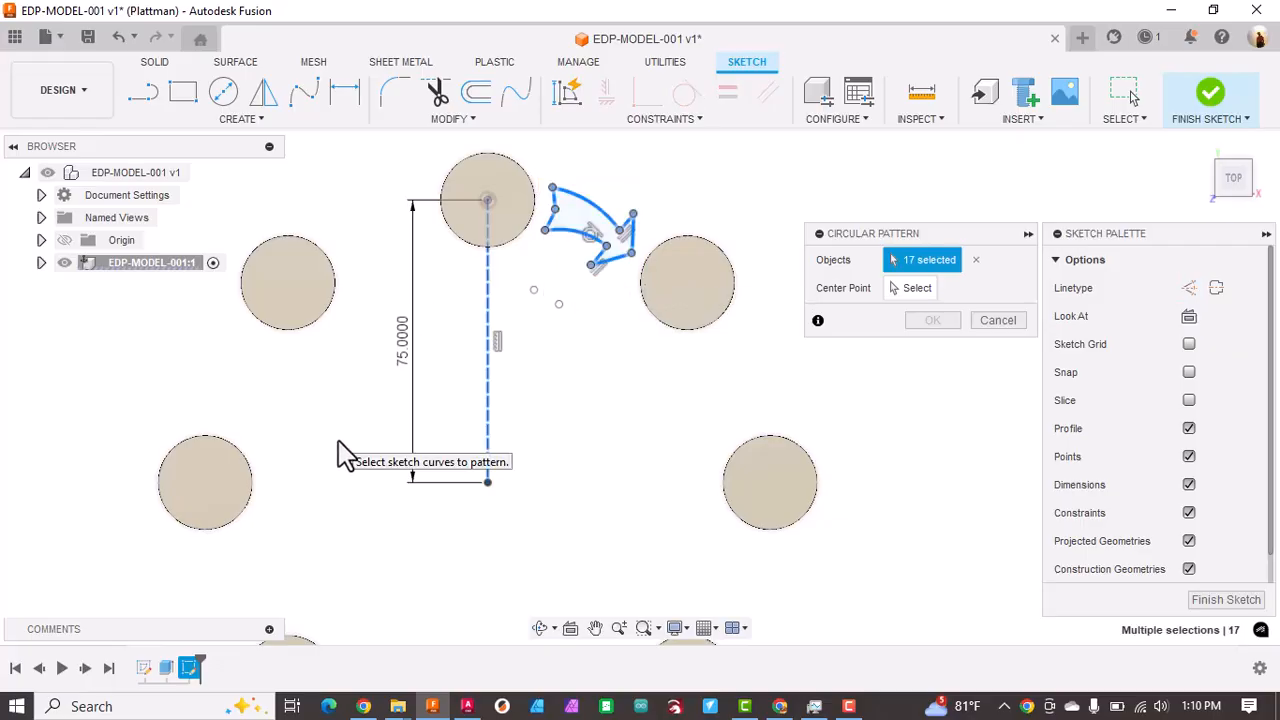
left_click(905, 287)
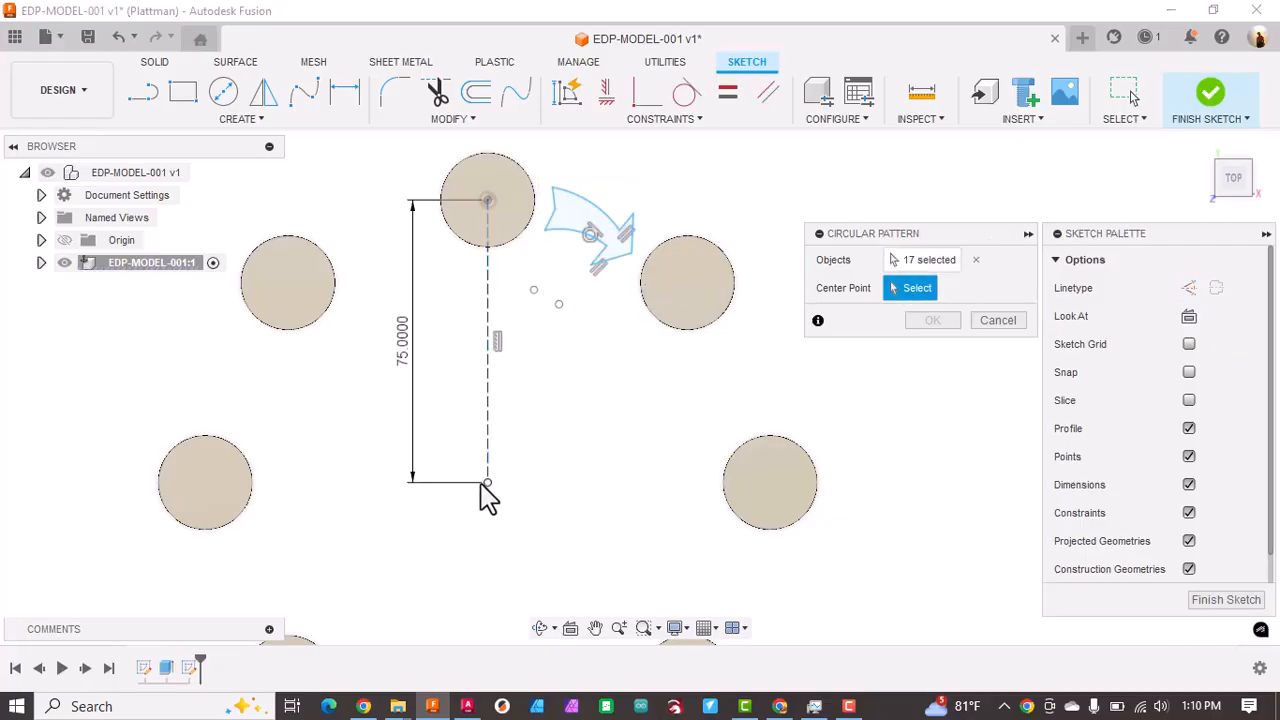
left_click(486, 483)
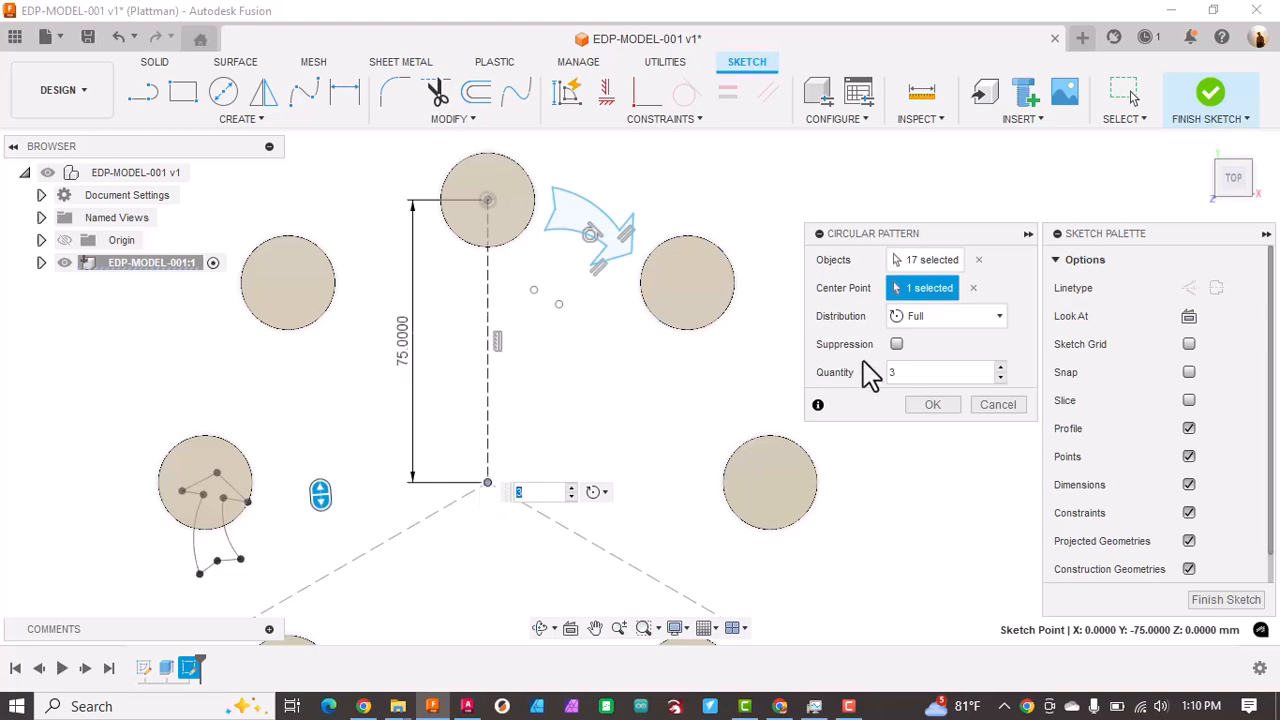
left_click_drag(928, 376, 742, 374)
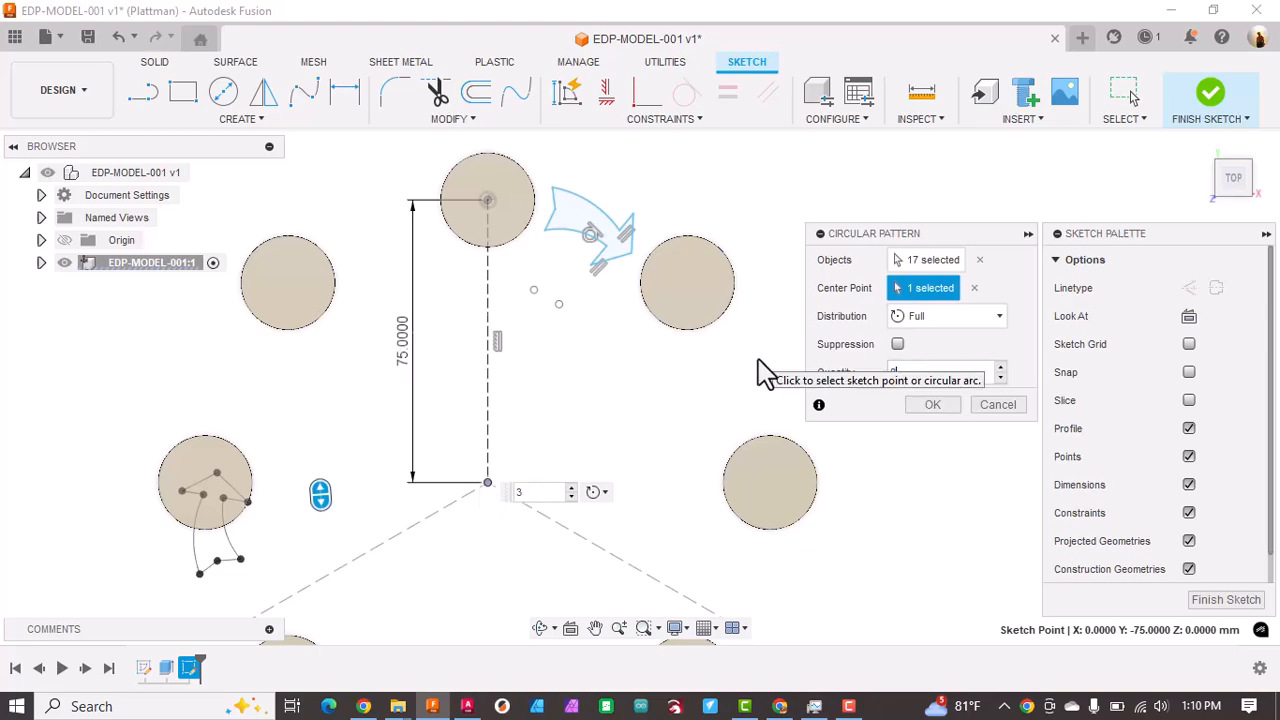
type("8")
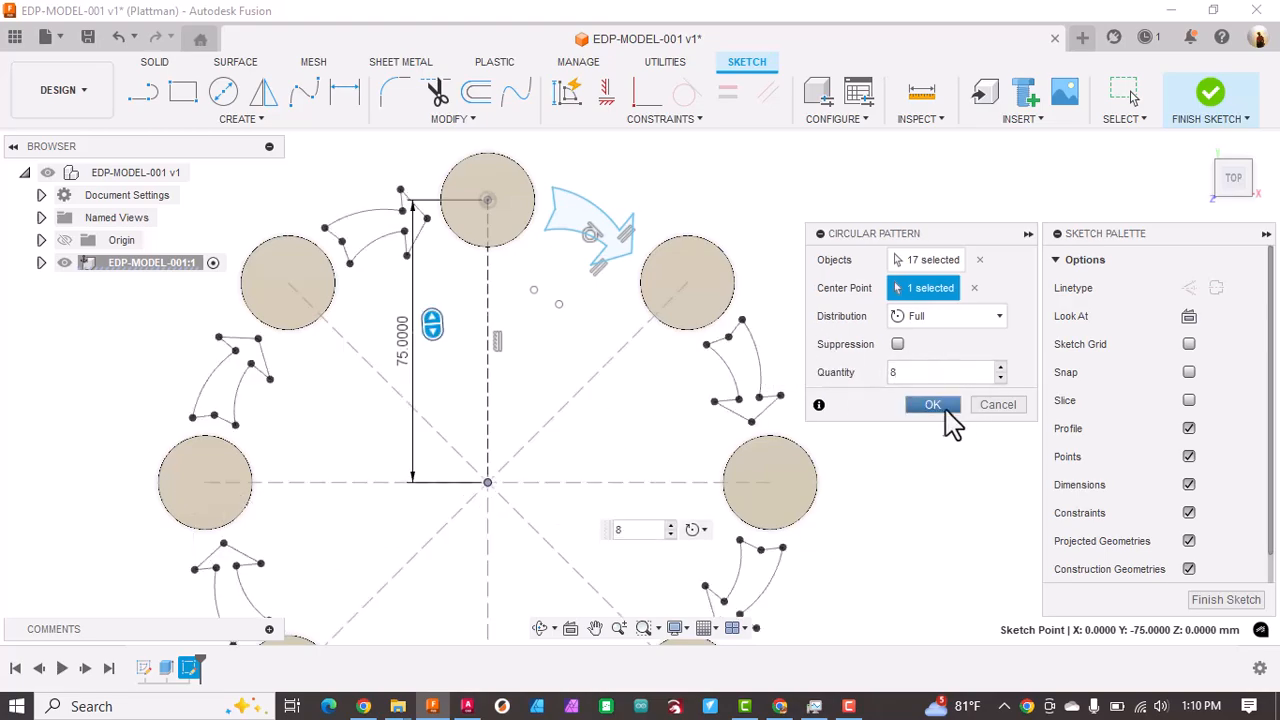
left_click(932, 404)
scroll(540, 535, "down", 3)
middle_click_drag(540, 535, 574, 443)
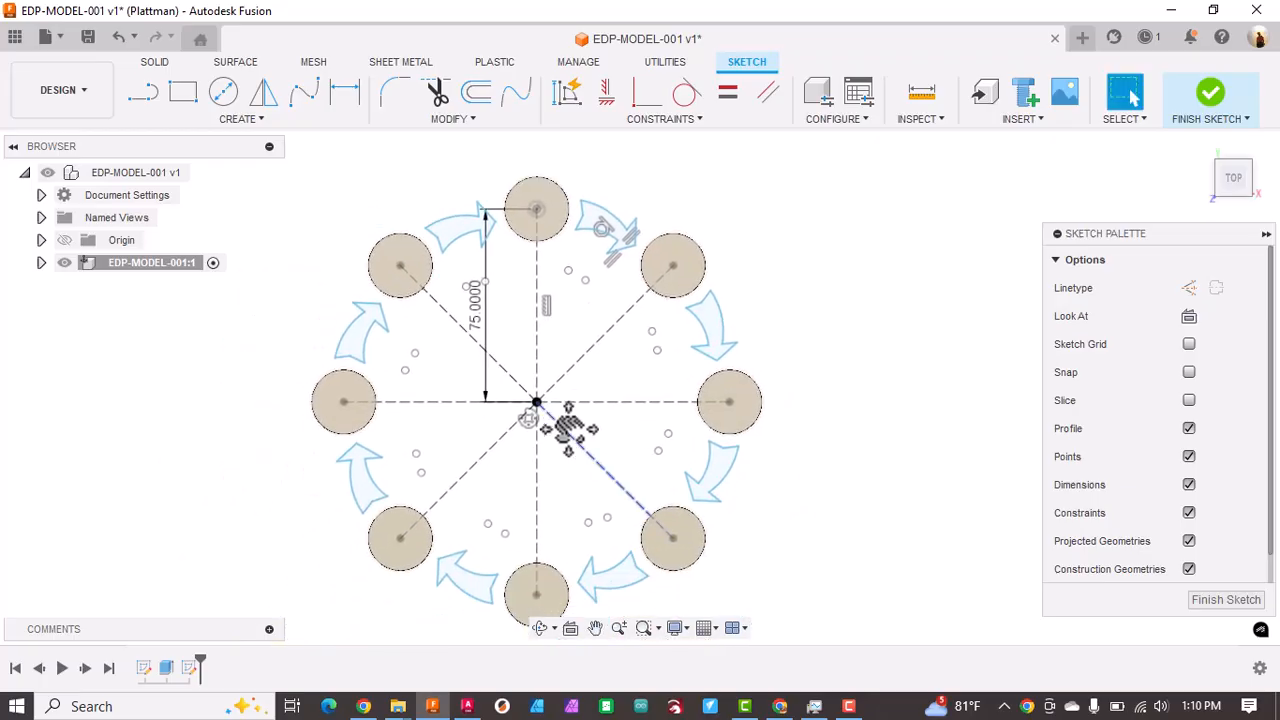
left_click(1214, 604)
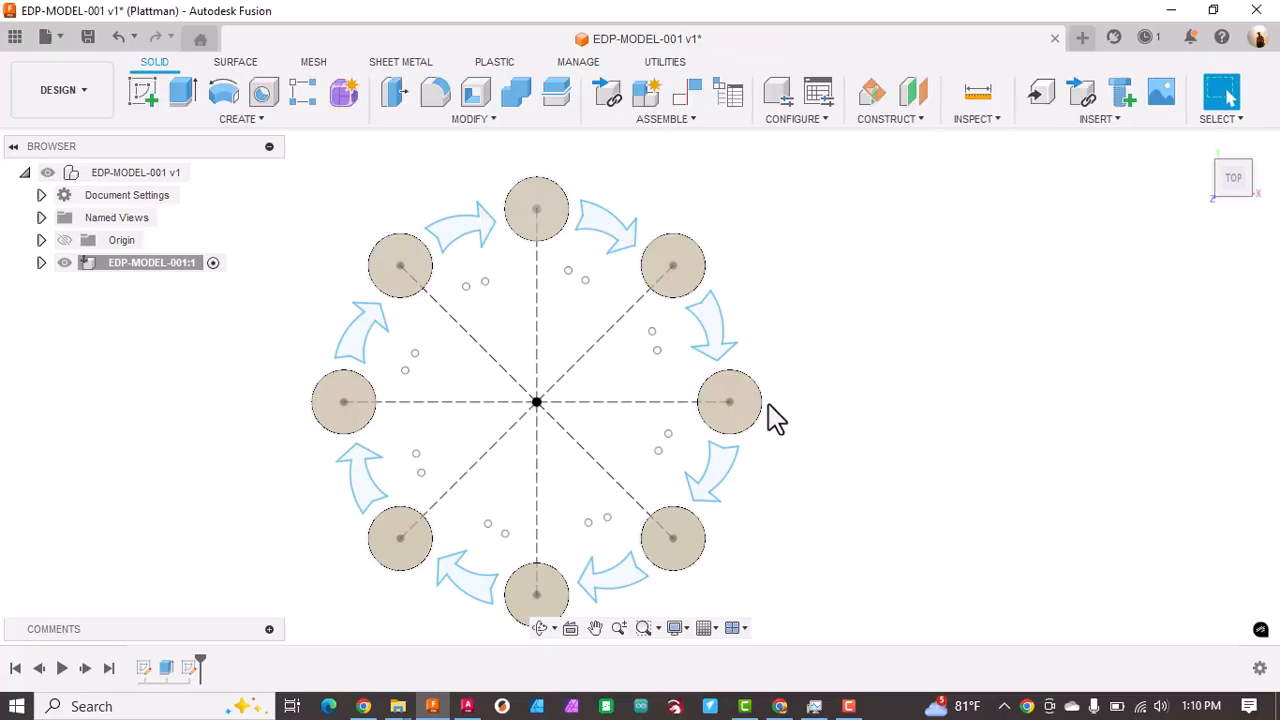
Step: Hide the component's sketches and show them again while expanding their list
left_click(41, 263)
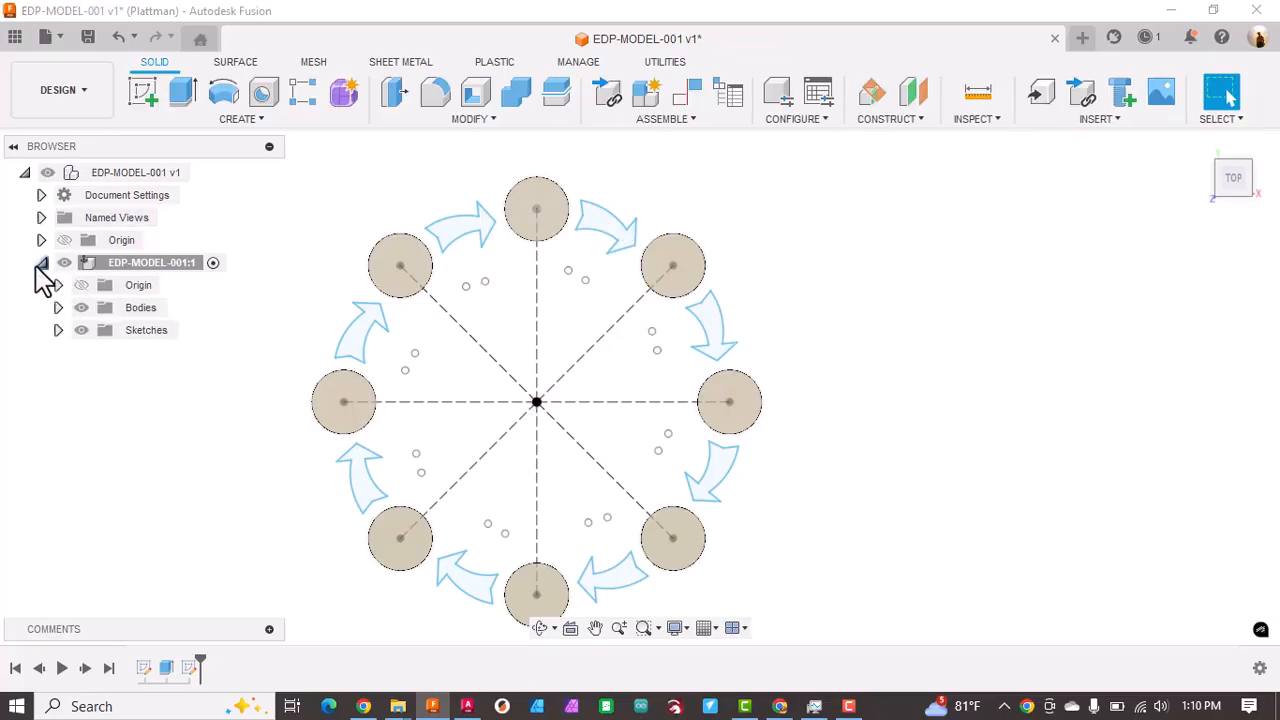
left_click(81, 331)
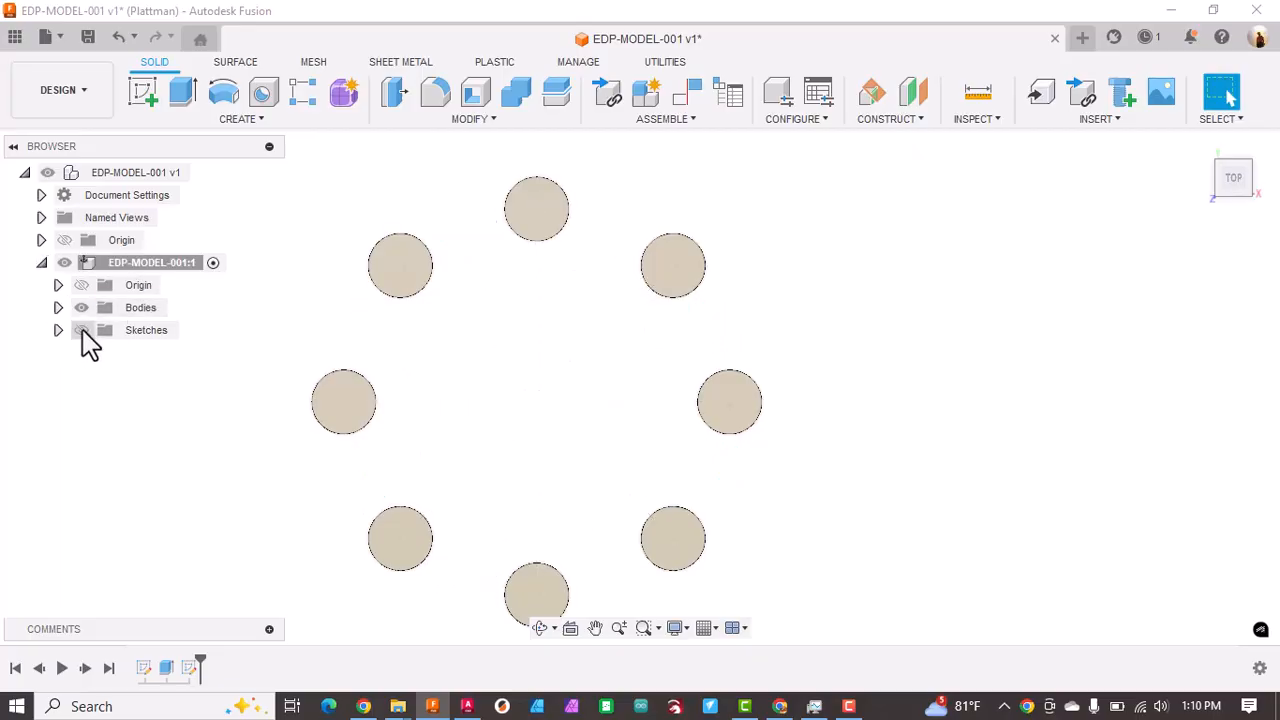
left_click(58, 330)
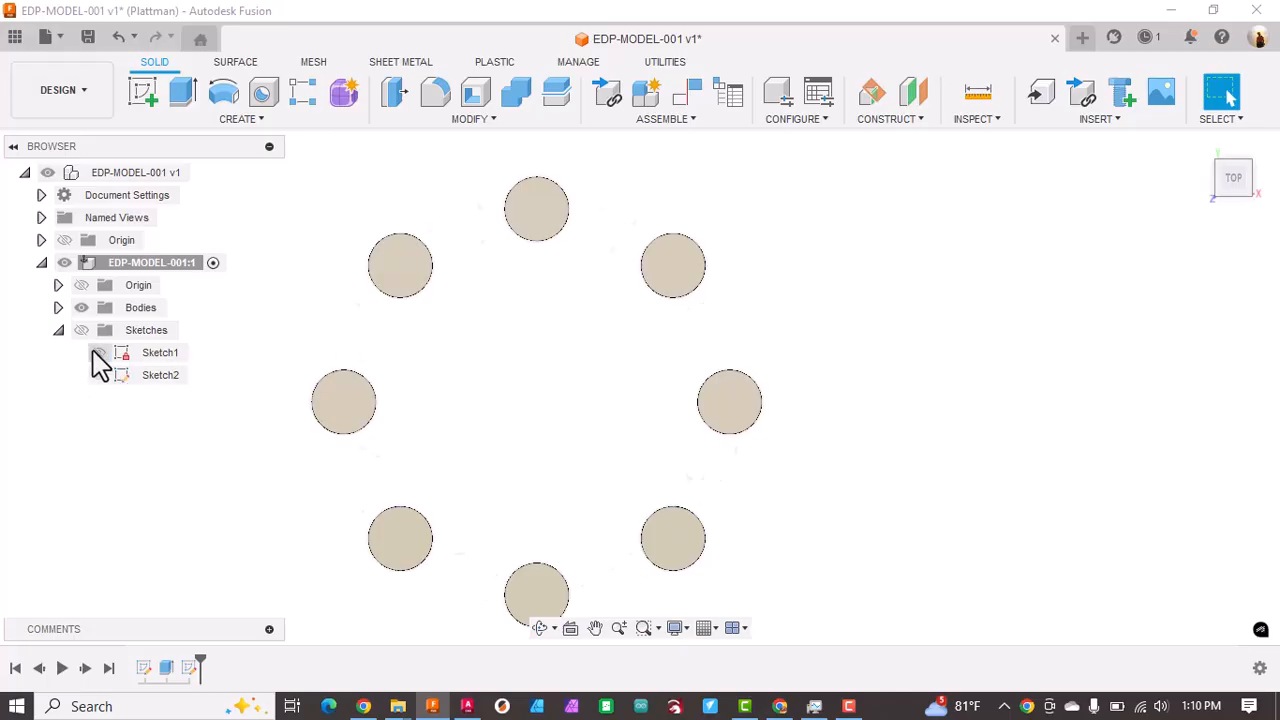
left_click(84, 333)
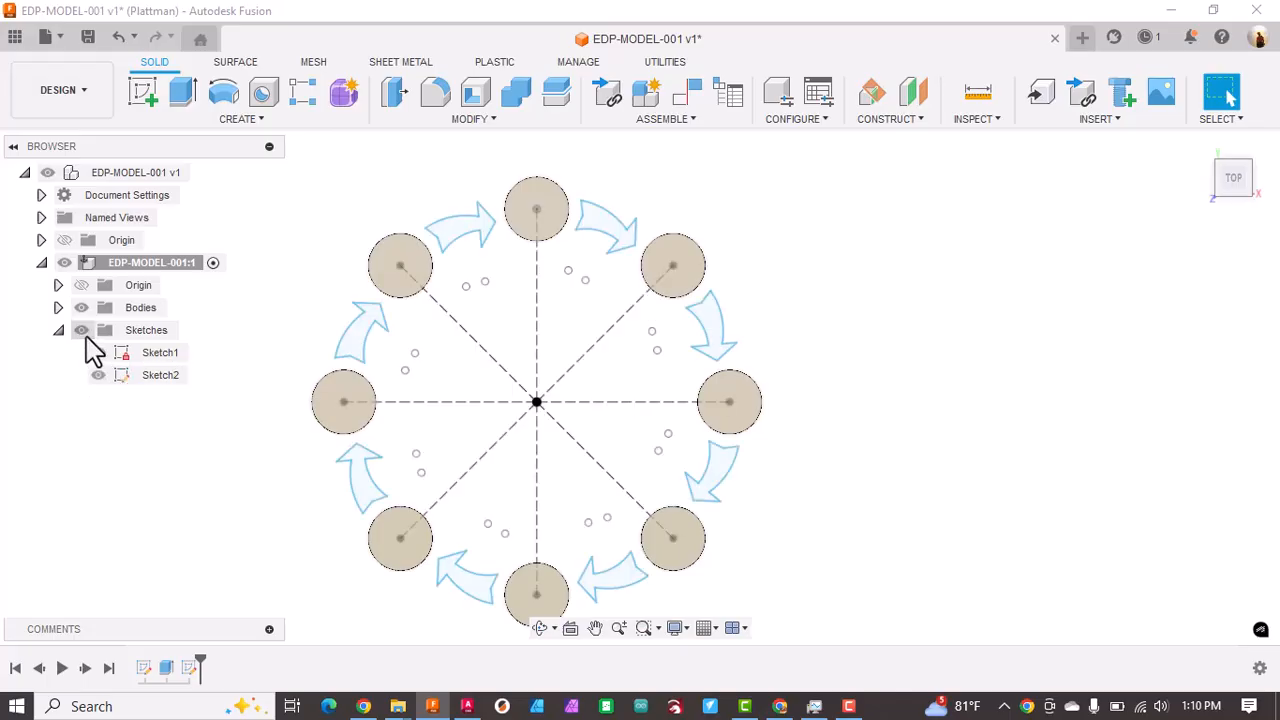
Step: Extrude all eight arrow profiles 1 mm as new bodies
left_click(181, 92)
left_click(617, 240)
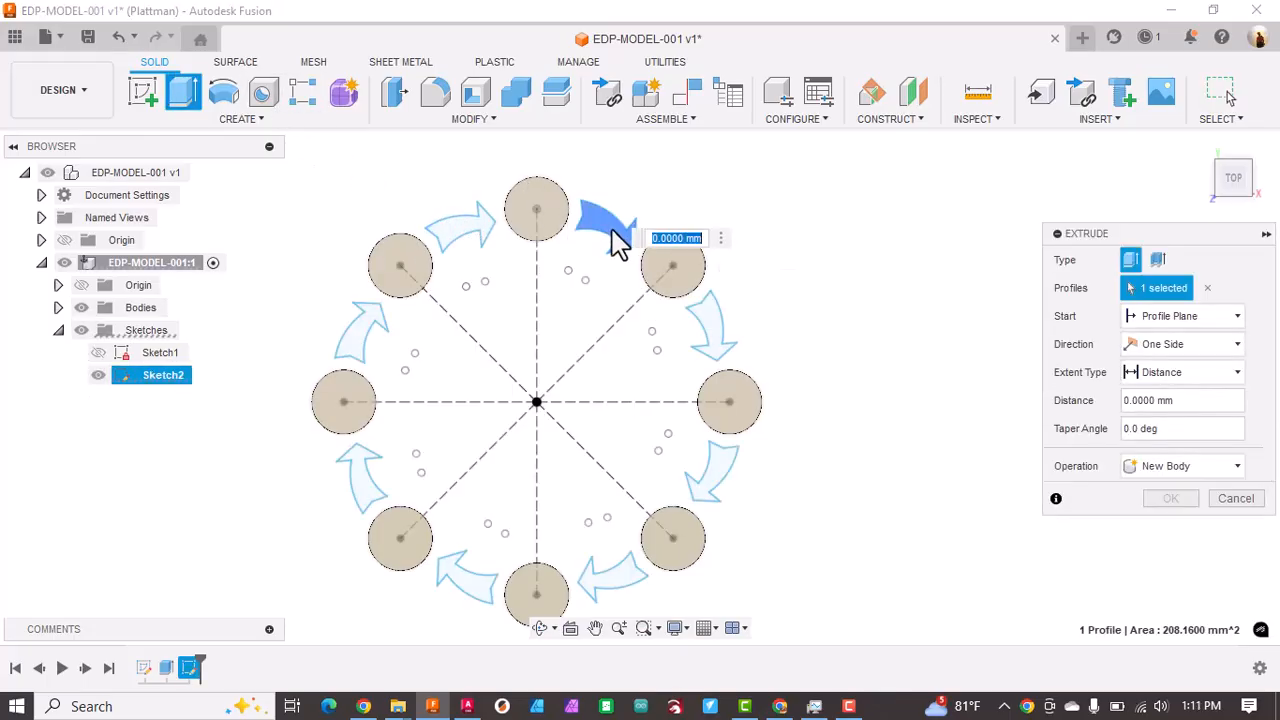
left_click(712, 332)
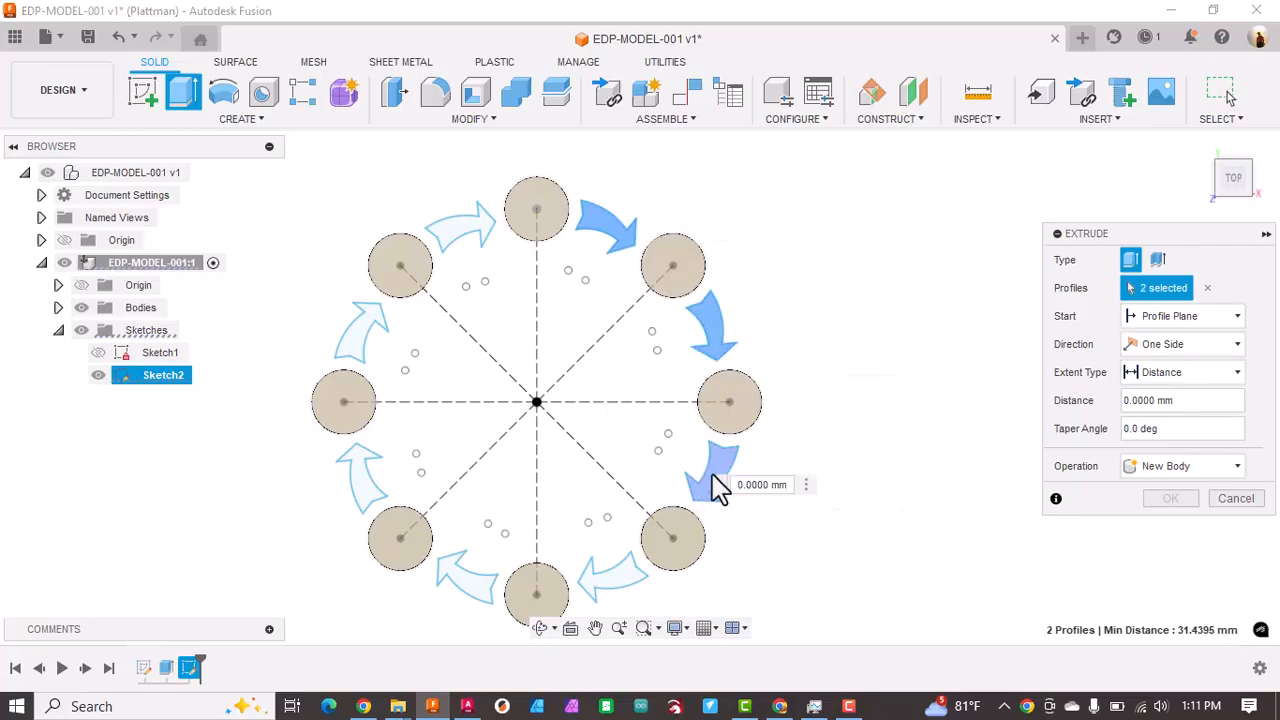
left_click(712, 474)
left_click(614, 588)
left_click(468, 596)
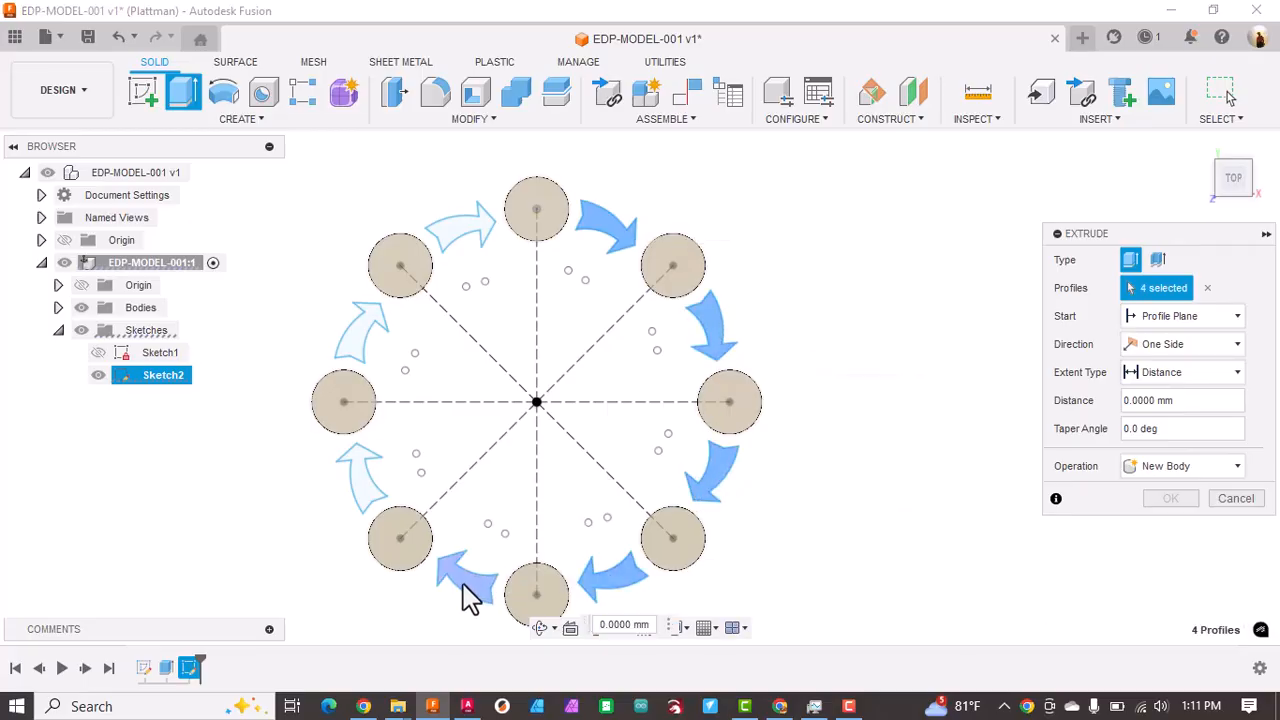
left_click(368, 488)
left_click(360, 335)
left_click(458, 231)
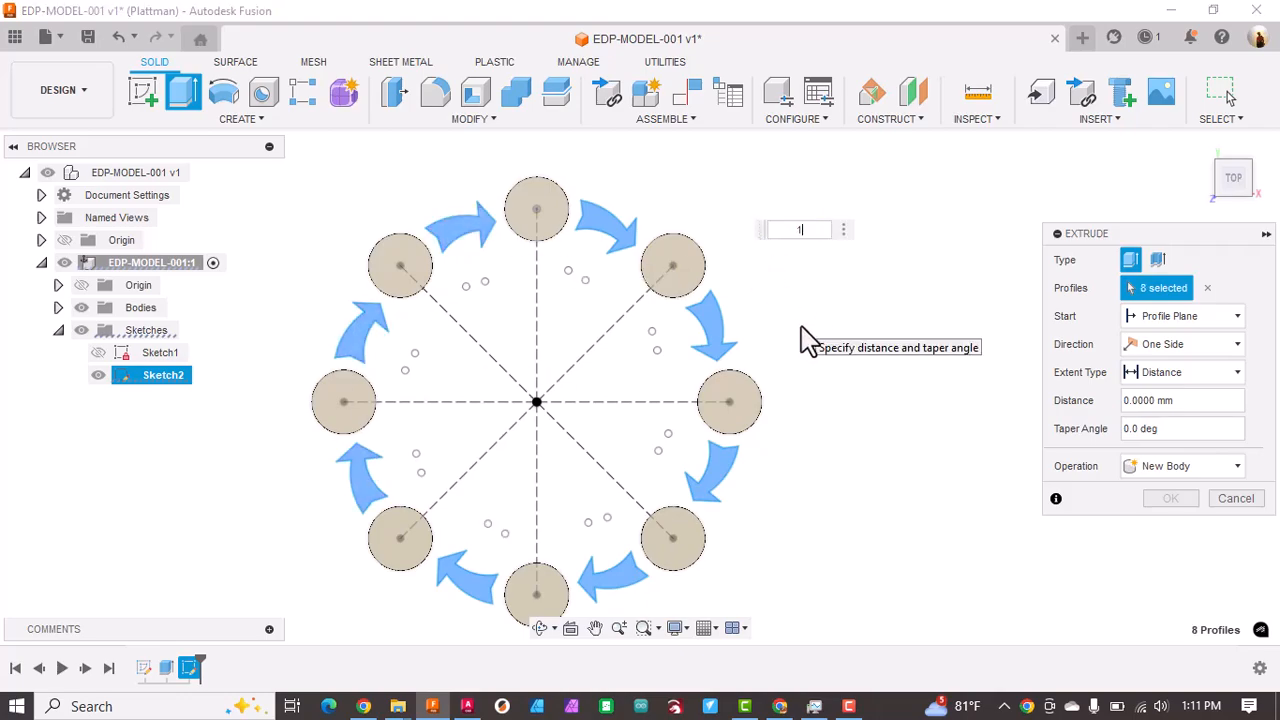
key("Return")
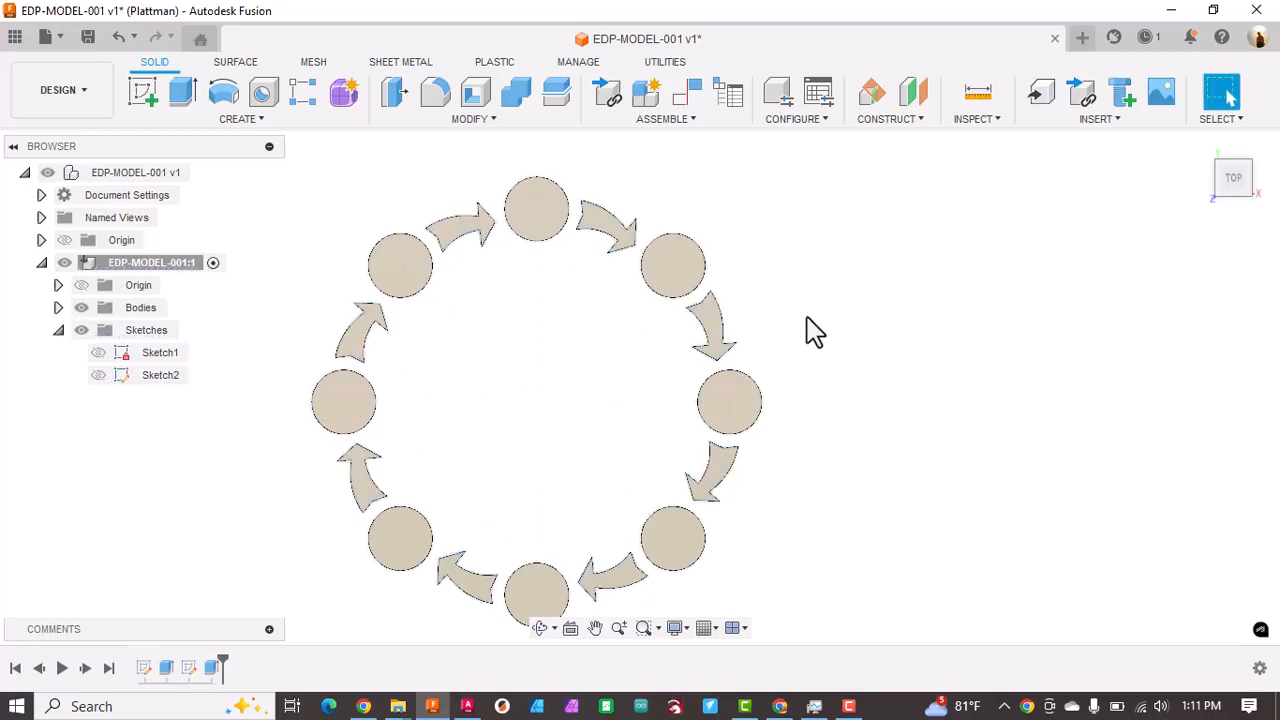
Step: Save a new version of the design with the description "User Saved"
scroll(837, 366, "down", 3)
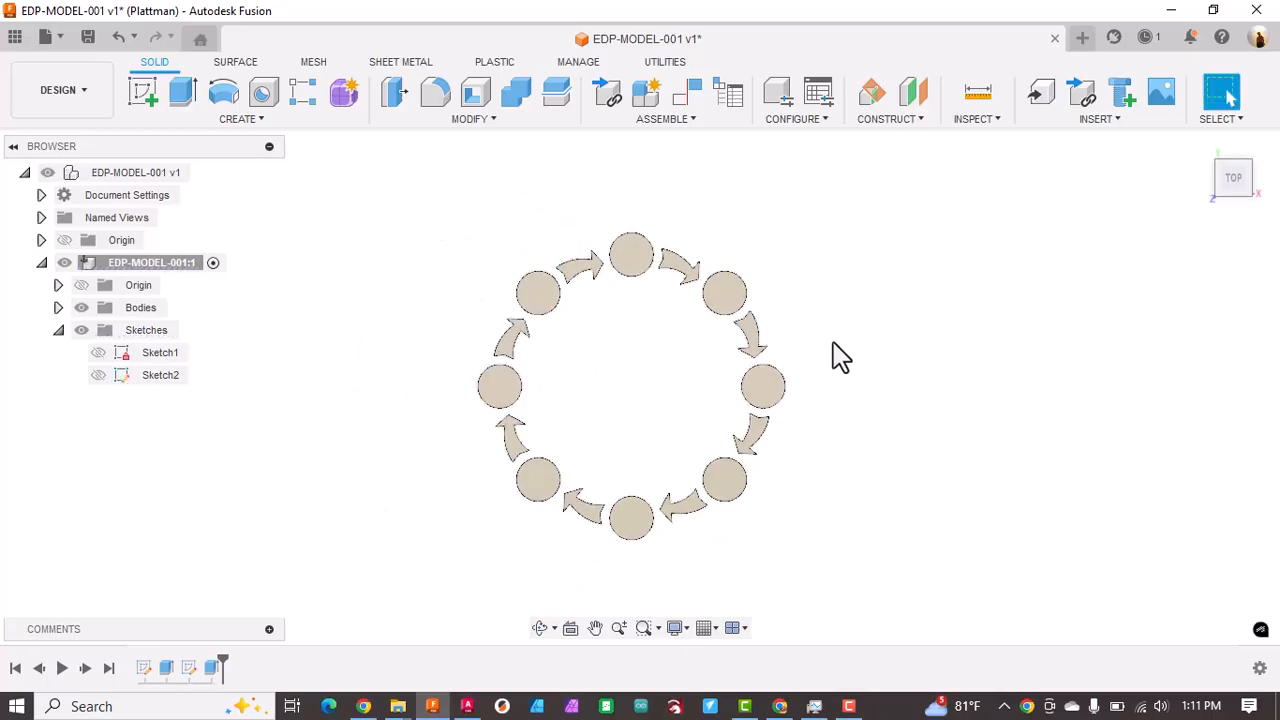
left_click(91, 38)
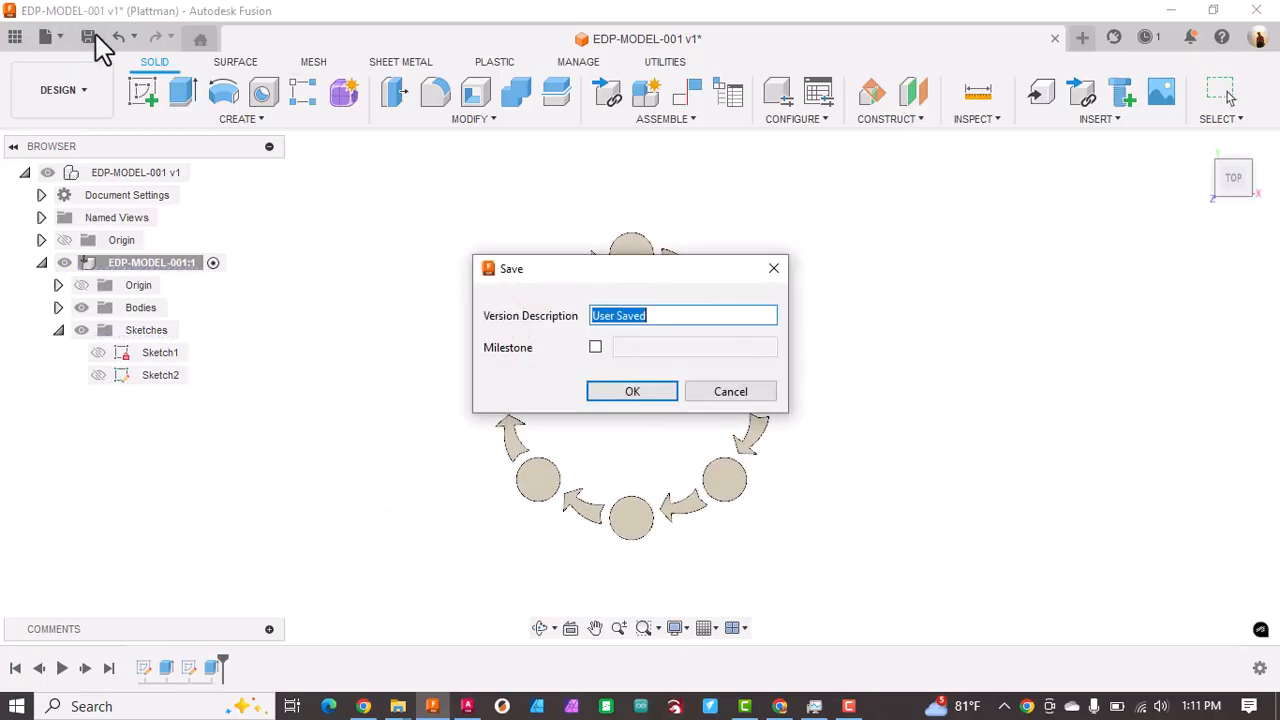
left_click(633, 392)
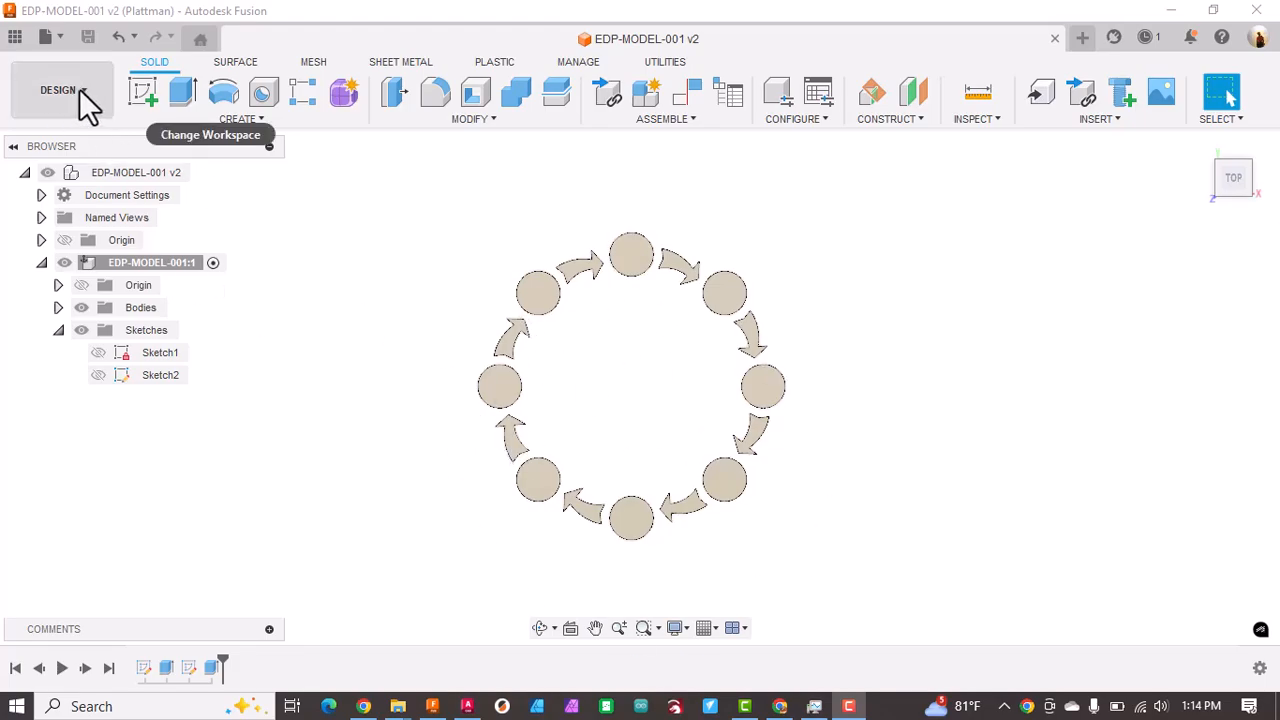
Step: Create a new drawing from the full assembly with the ASME standard, mm units and sheet size A
left_click(58, 37)
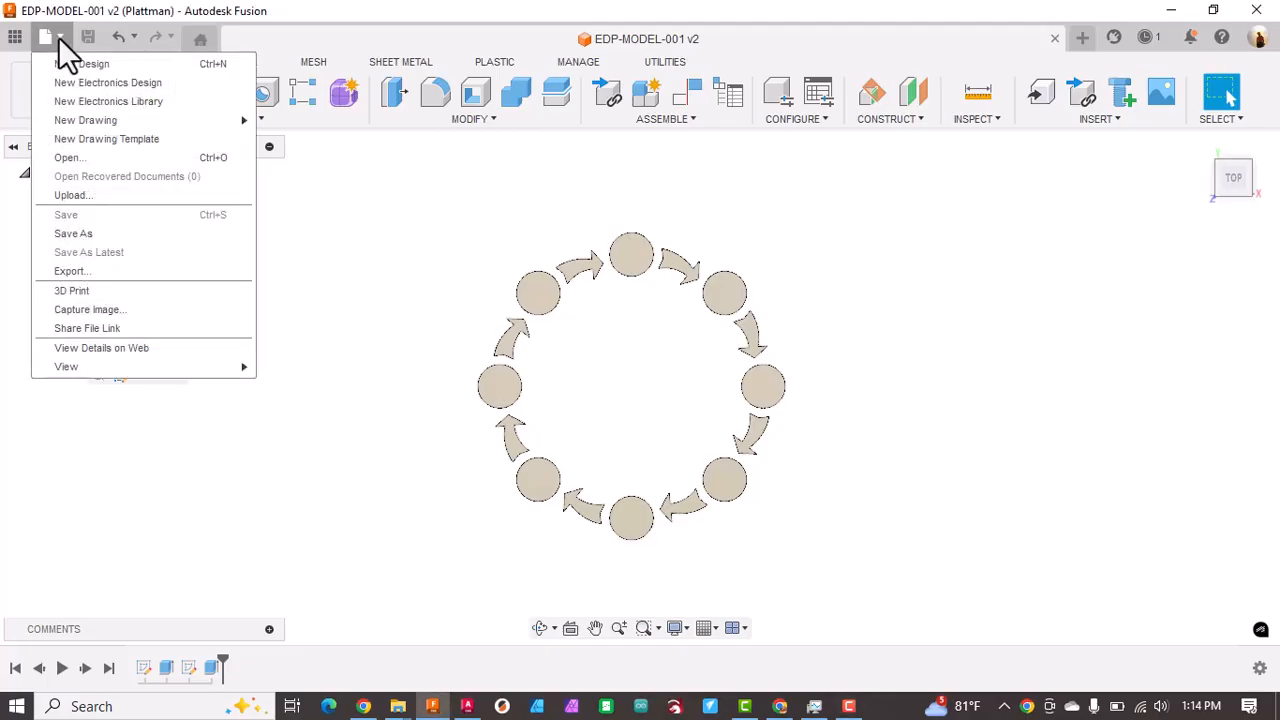
mouse_move(84, 122)
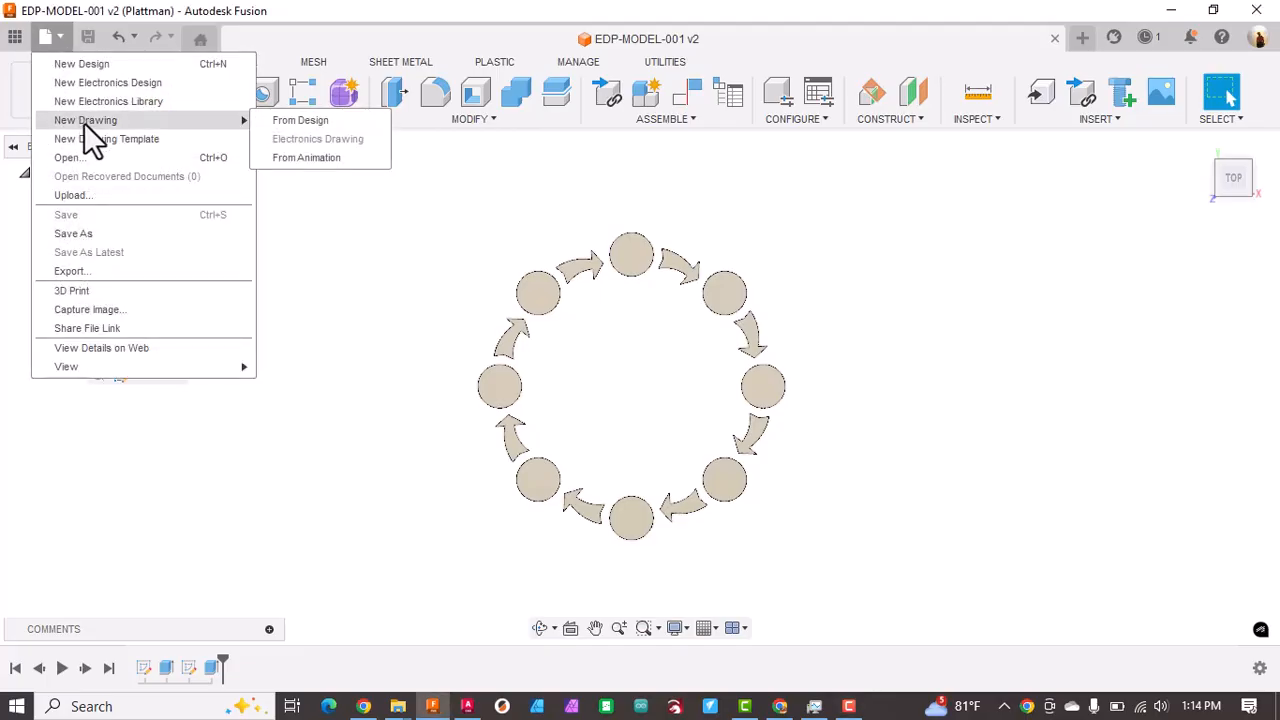
left_click(306, 118)
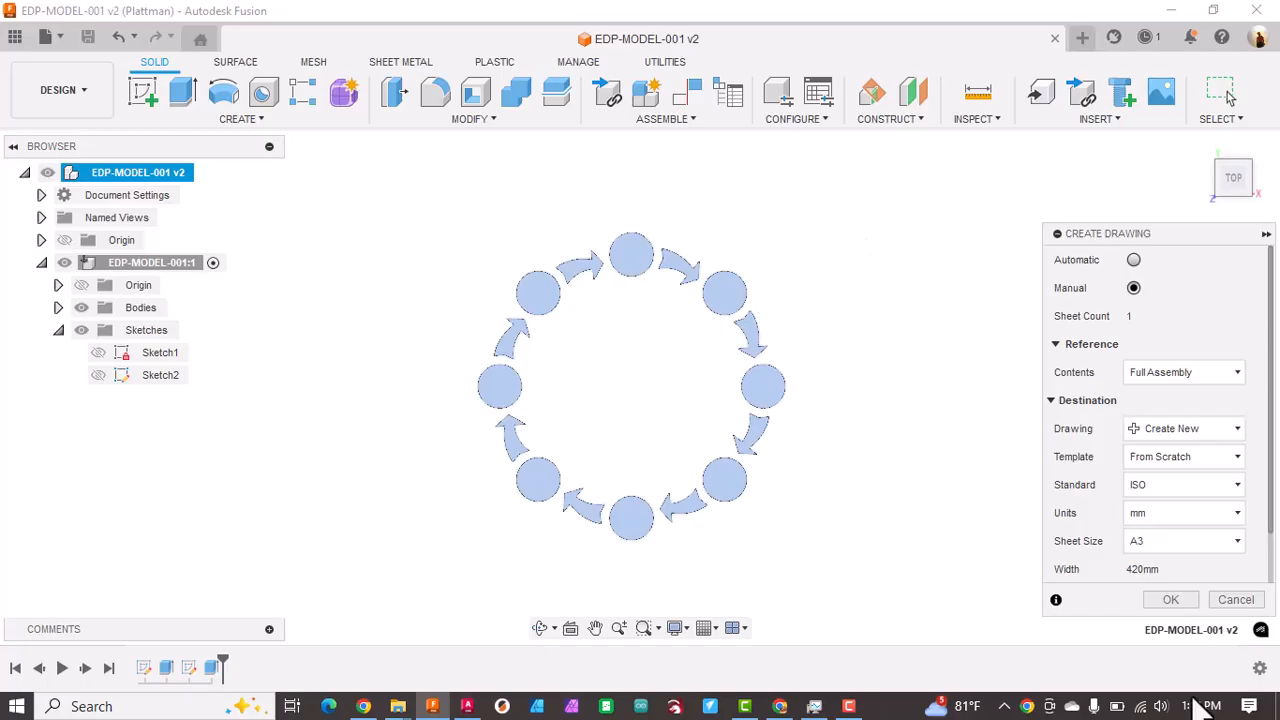
left_click(1138, 485)
left_click(1152, 509)
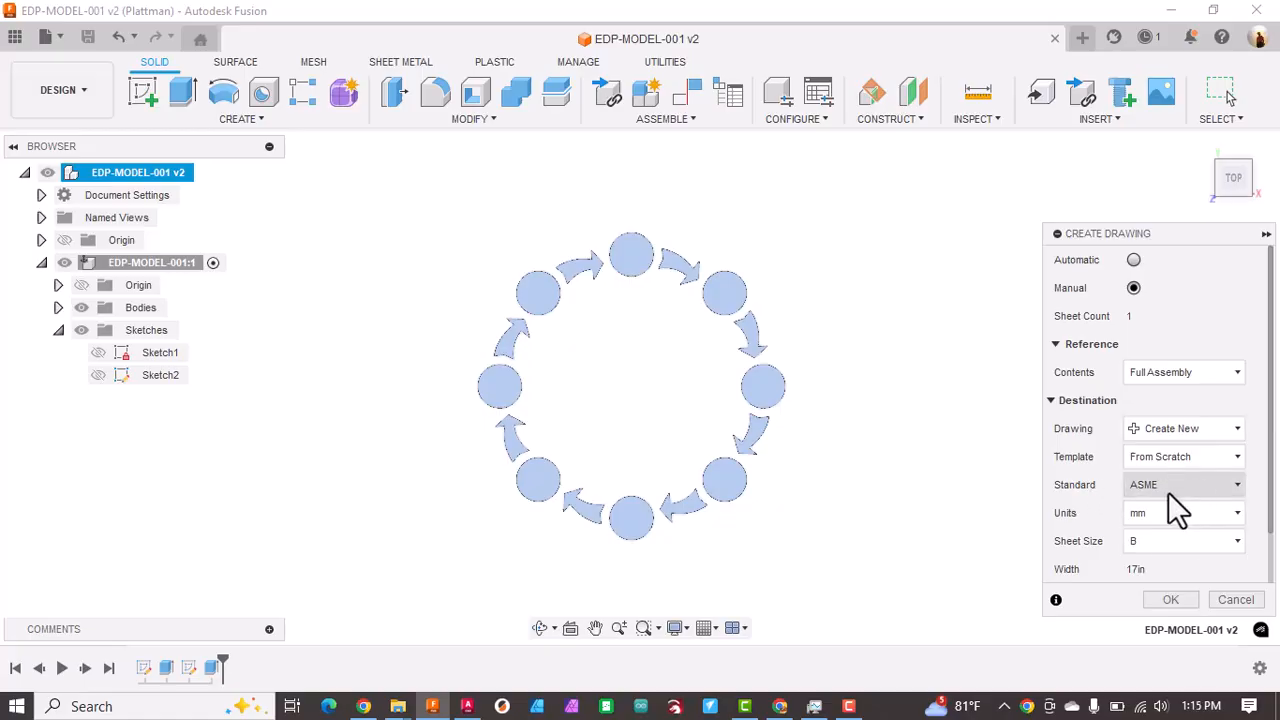
left_click(1152, 545)
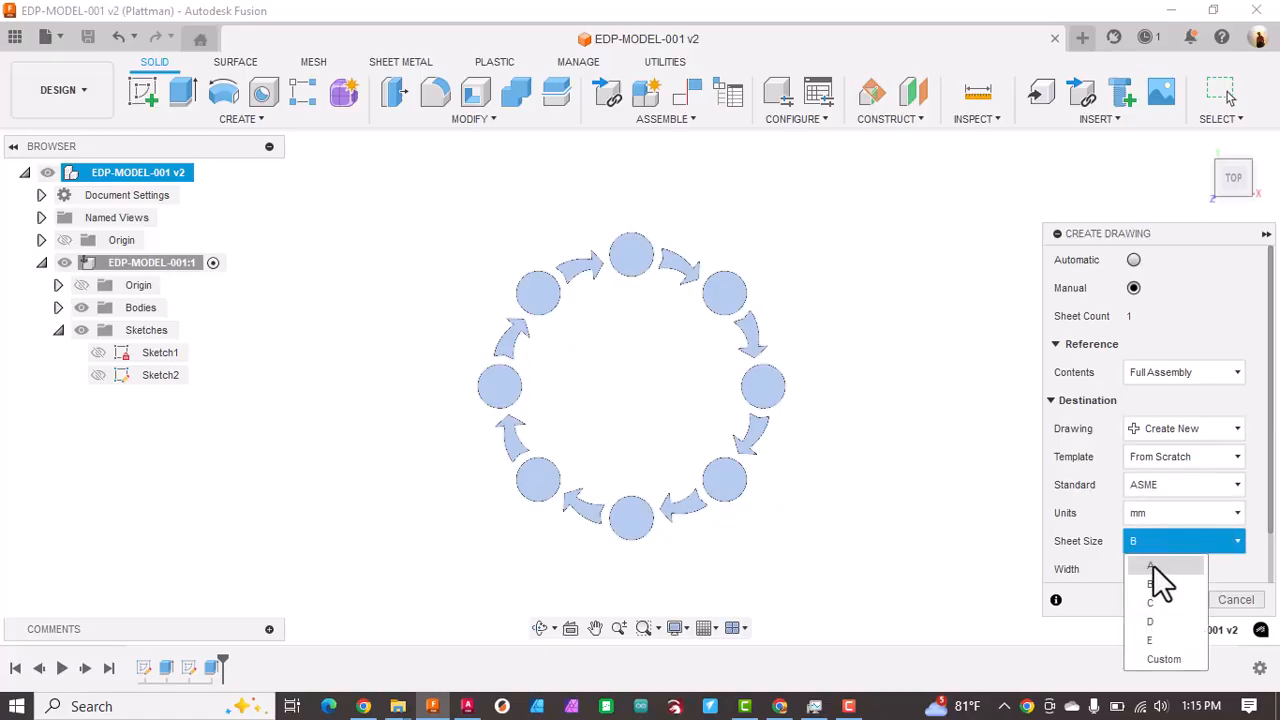
left_click(1152, 566)
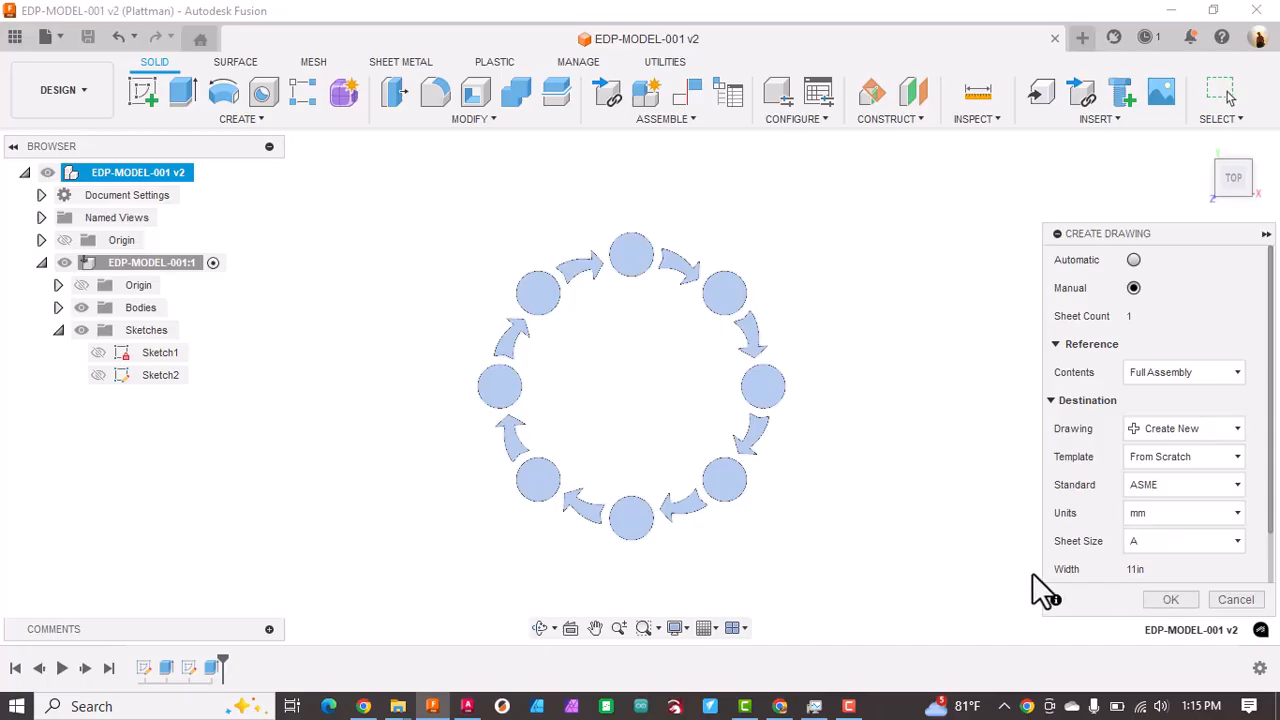
left_click(1172, 600)
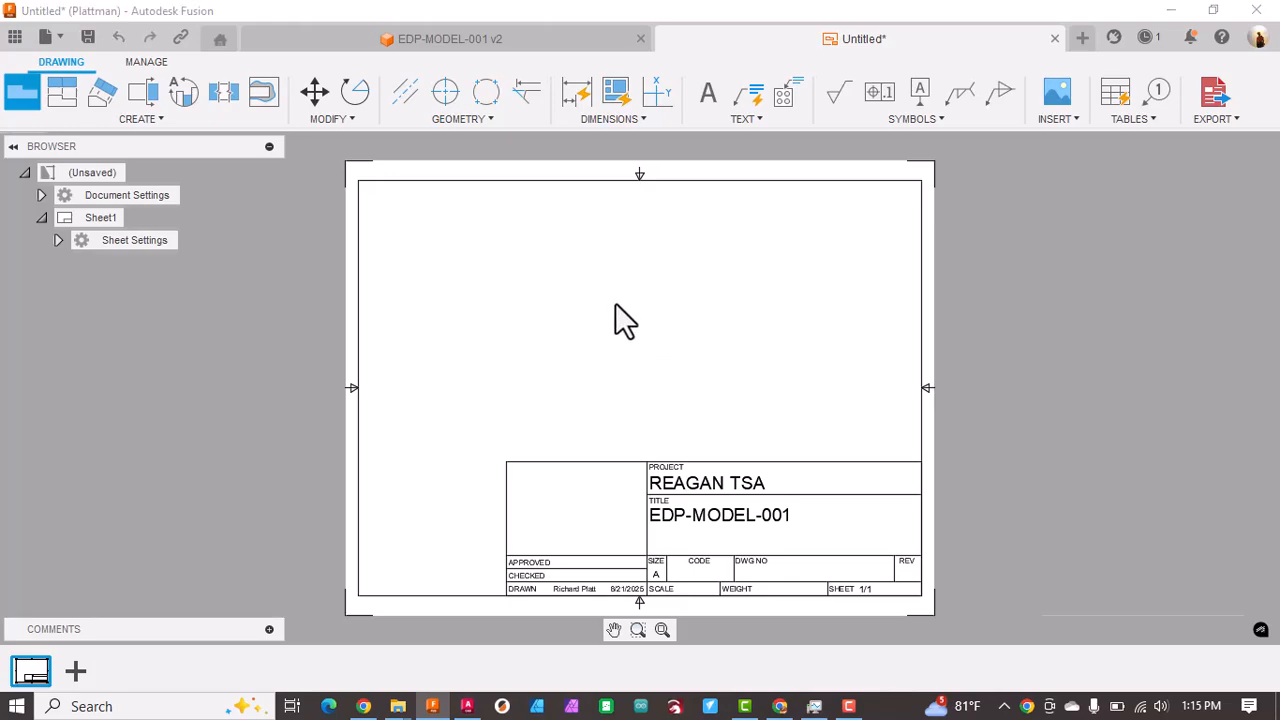
Step: Place the base view in the open area above the title block and orient it to TOP
left_click(633, 316)
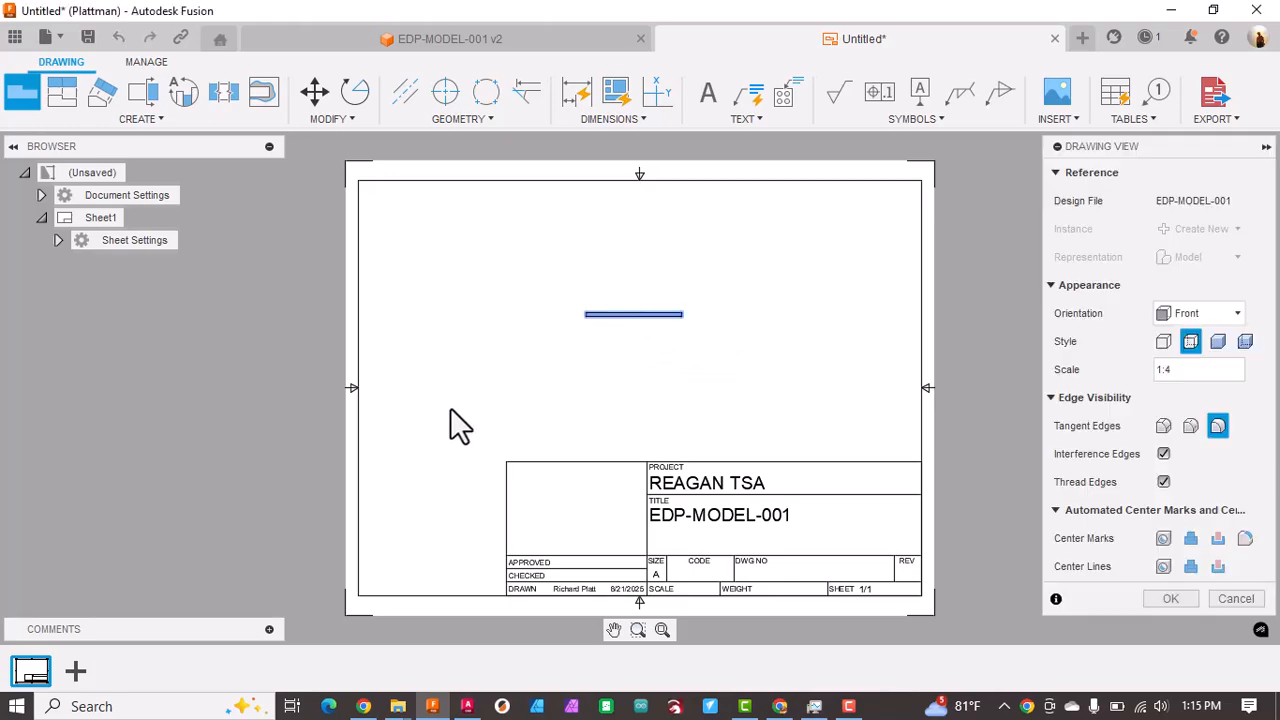
left_click(1231, 313)
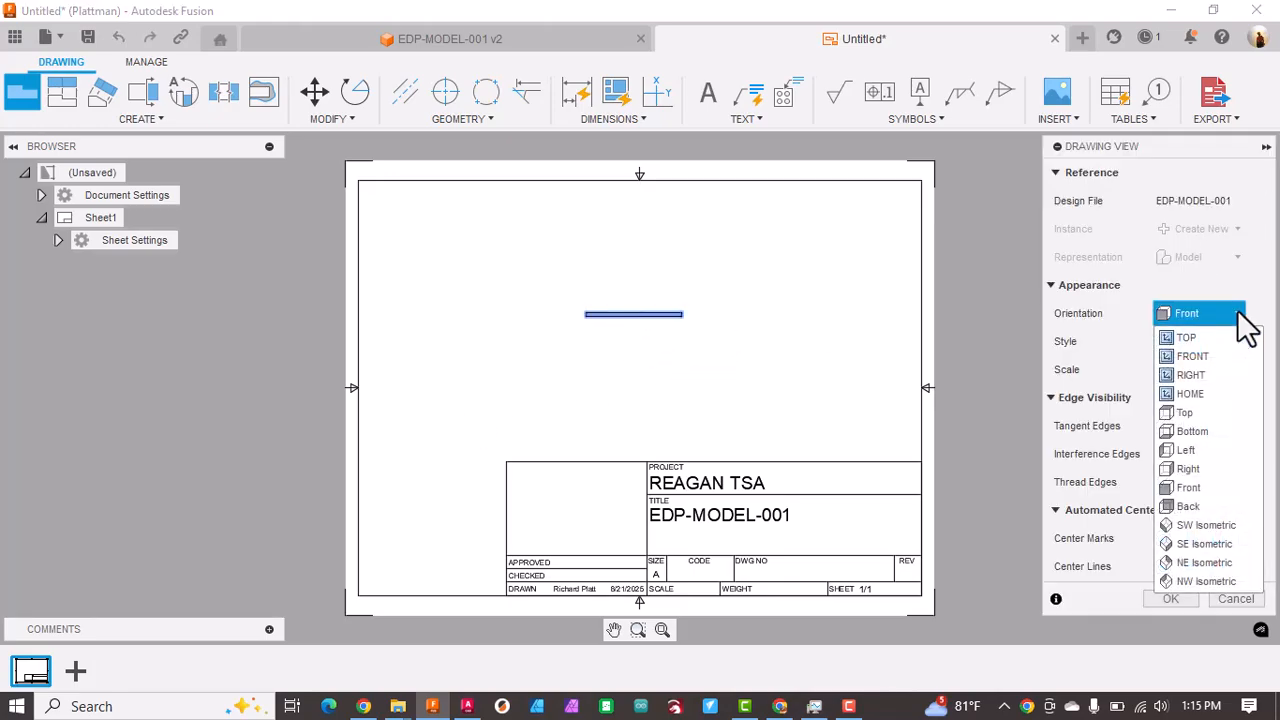
left_click(1171, 337)
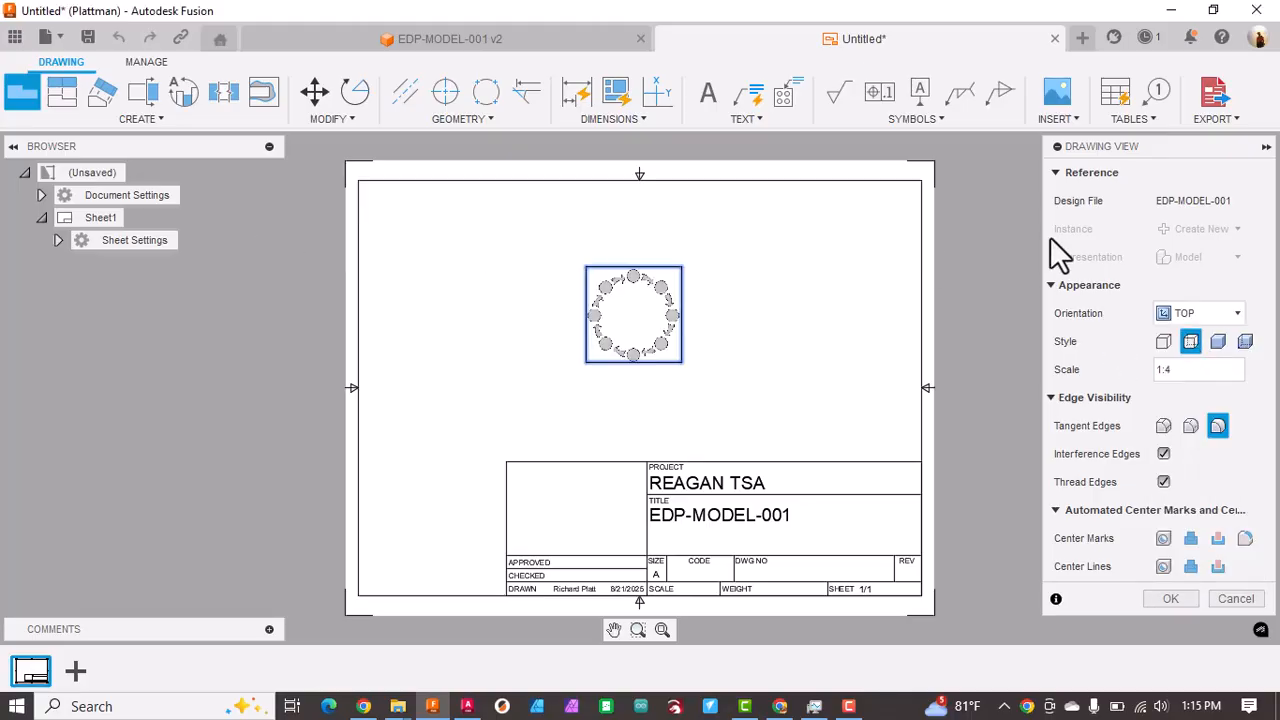
Step: Try the scales 1:2, 1:2.75 and 1:3 for the base view
left_click(1266, 386)
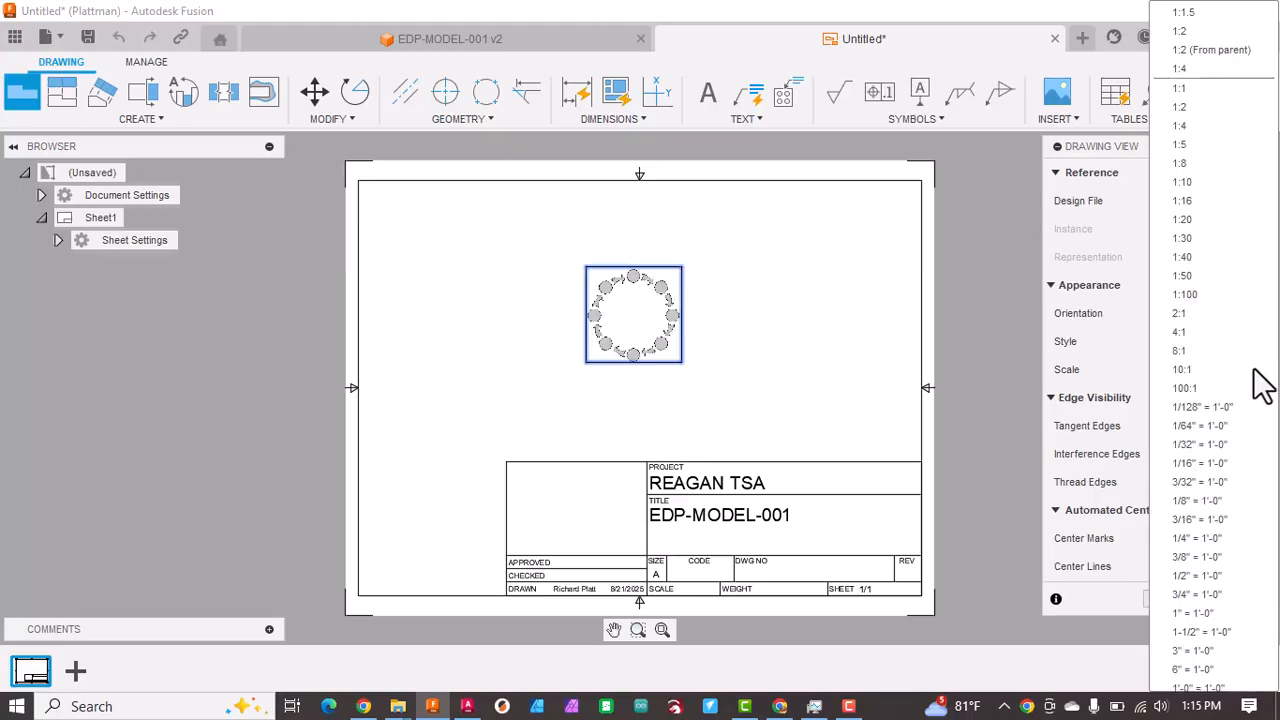
left_click(1186, 107)
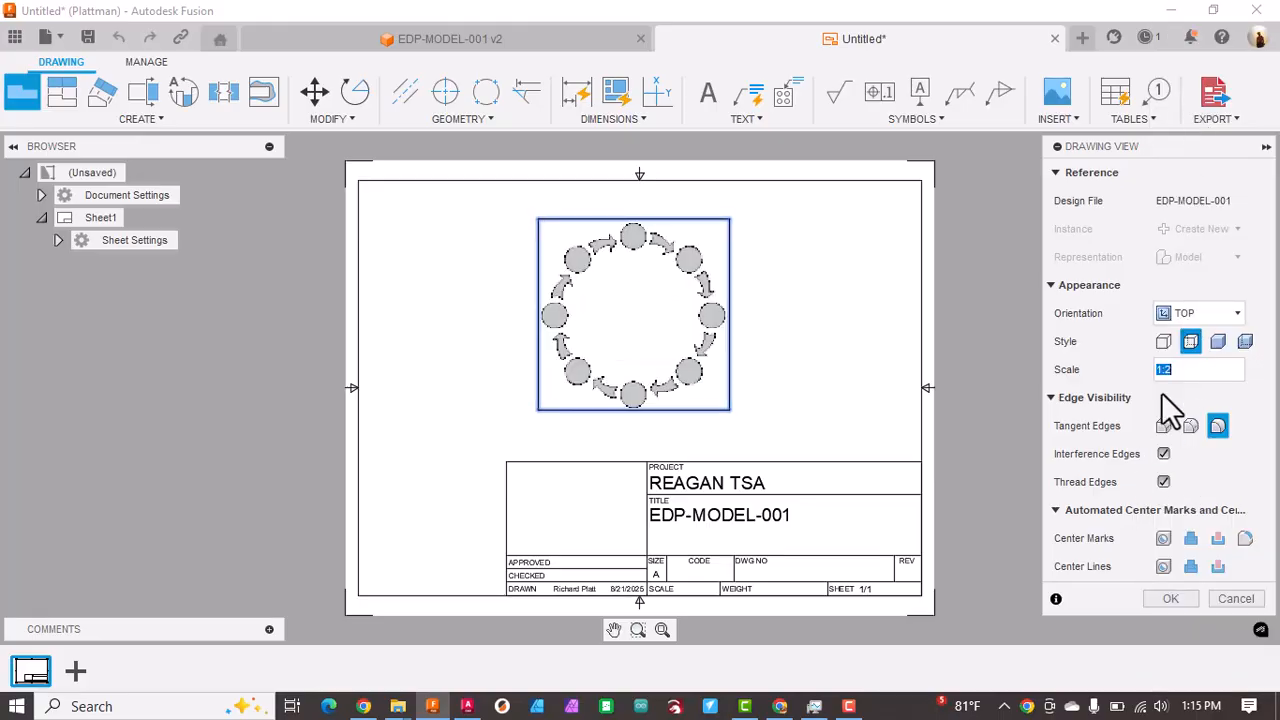
left_click(1183, 371)
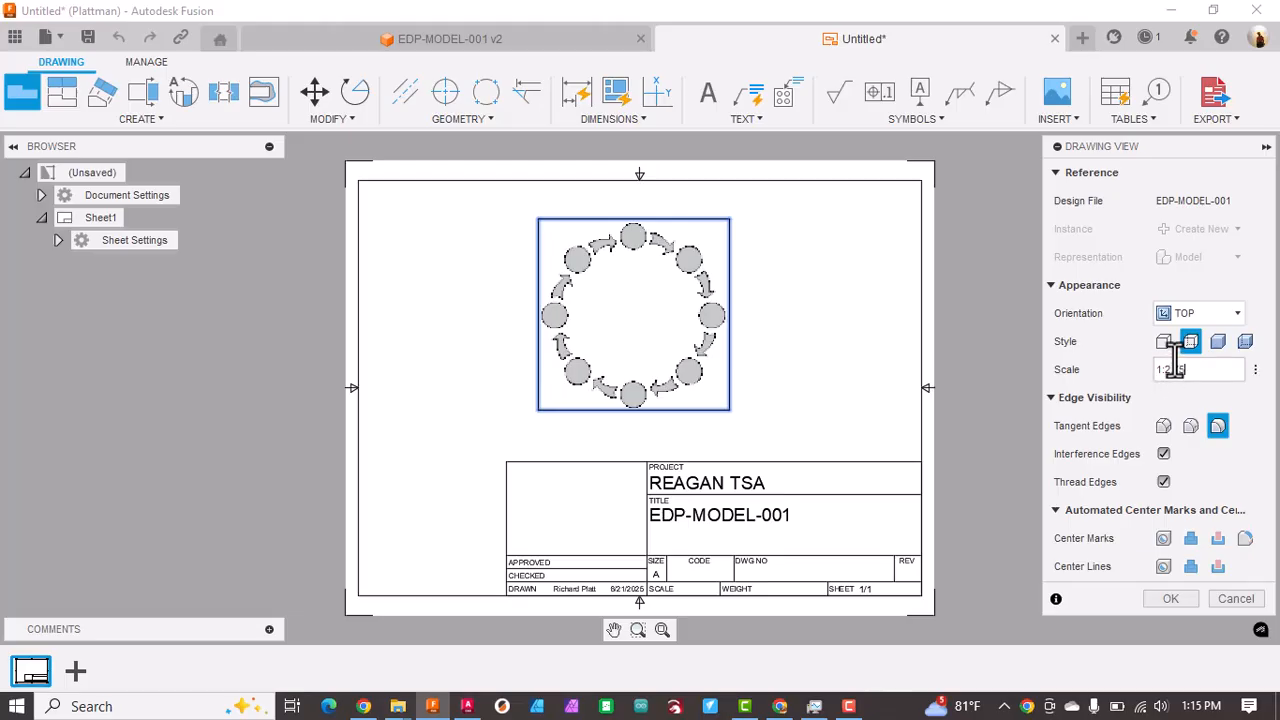
type("7")
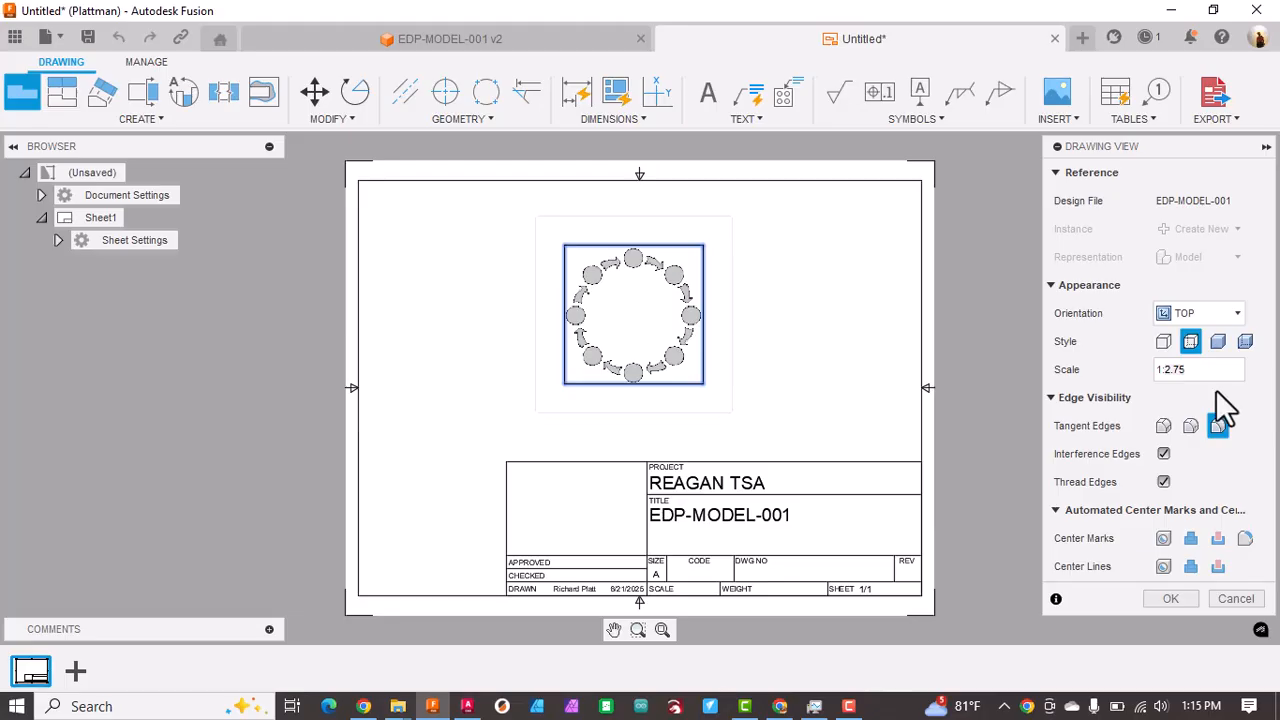
left_click_drag(1189, 369, 1109, 375)
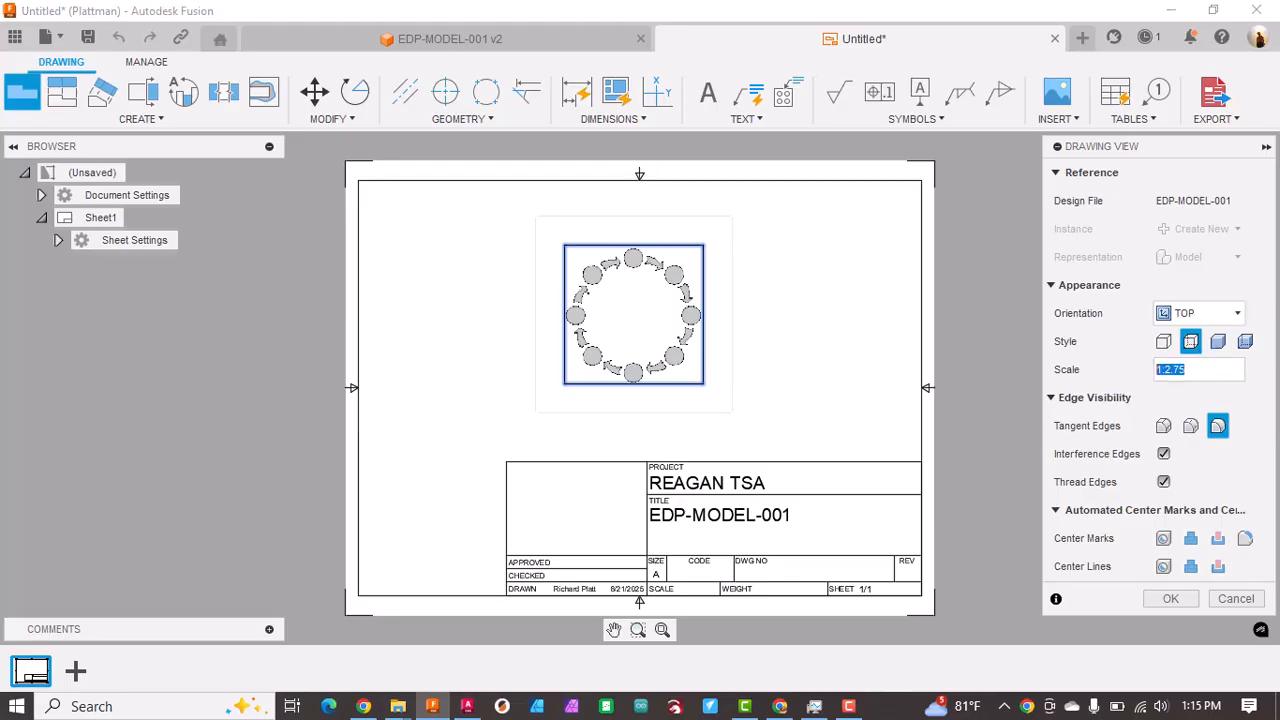
left_click(1254, 370)
left_click(1176, 108)
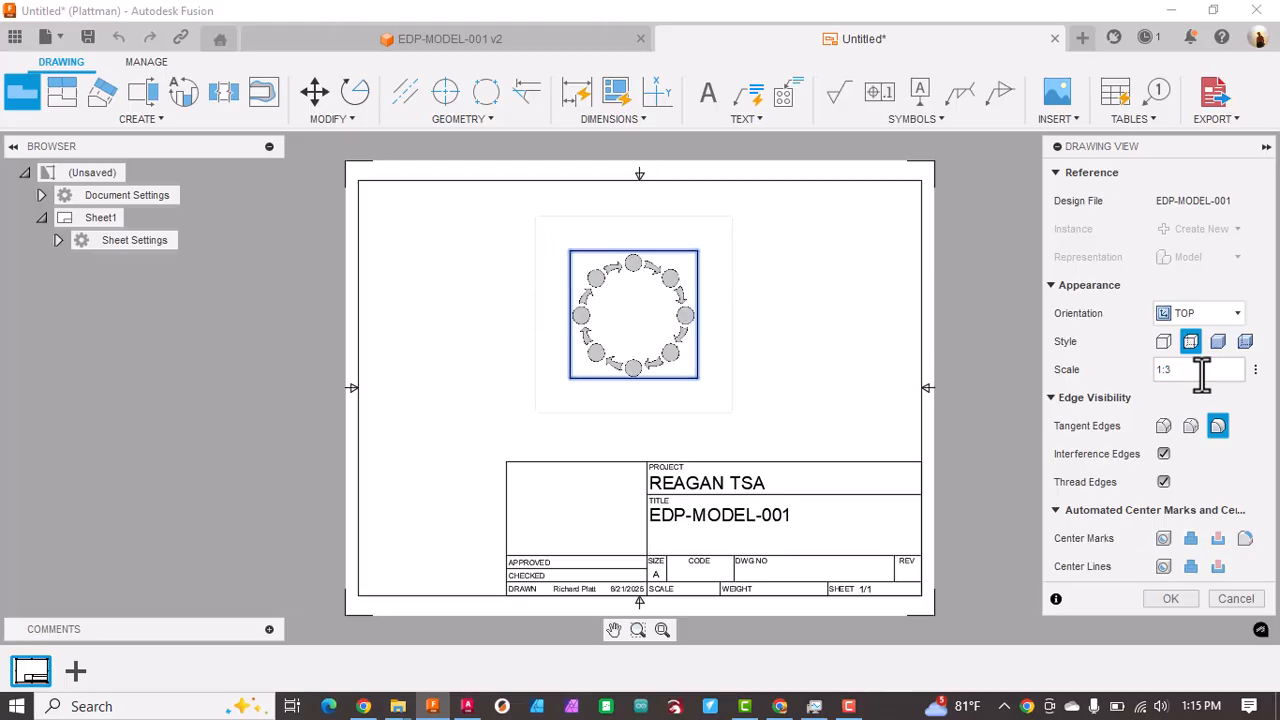
Step: Finish the base view at scale 1:1.5 and move it slightly down, just above the title block
left_click_drag(1166, 371, 1192, 371)
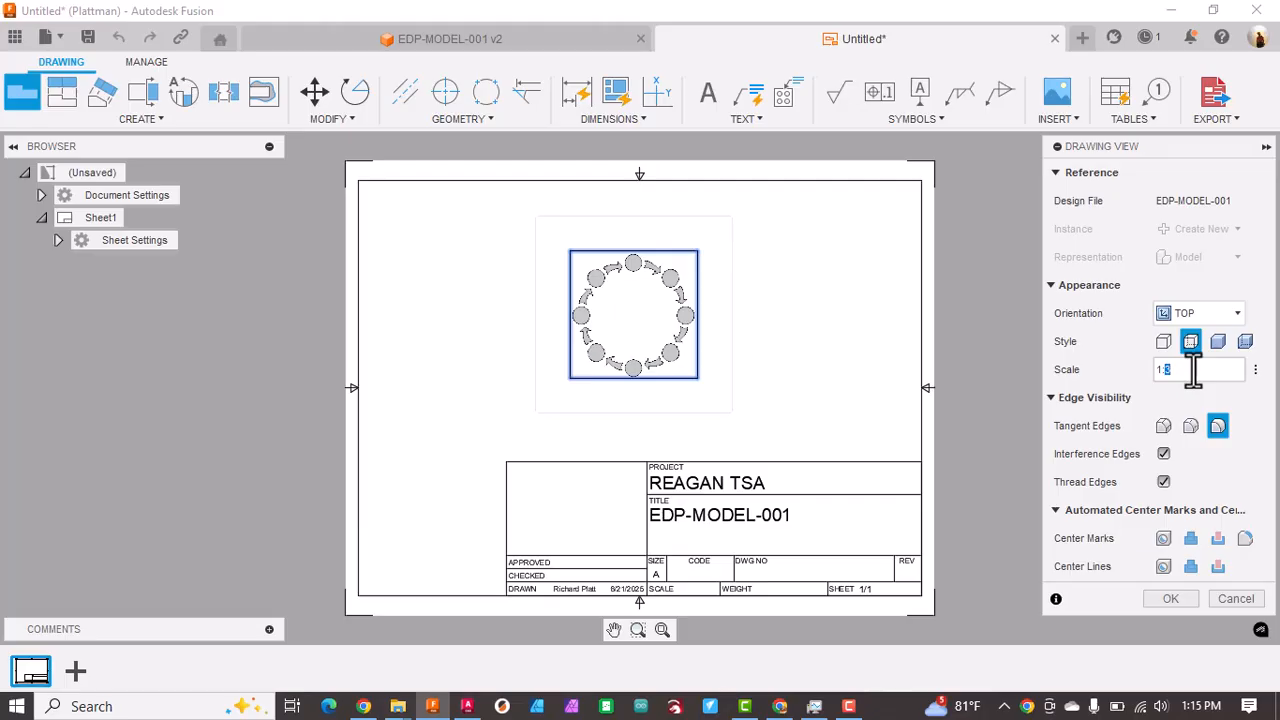
type("15")
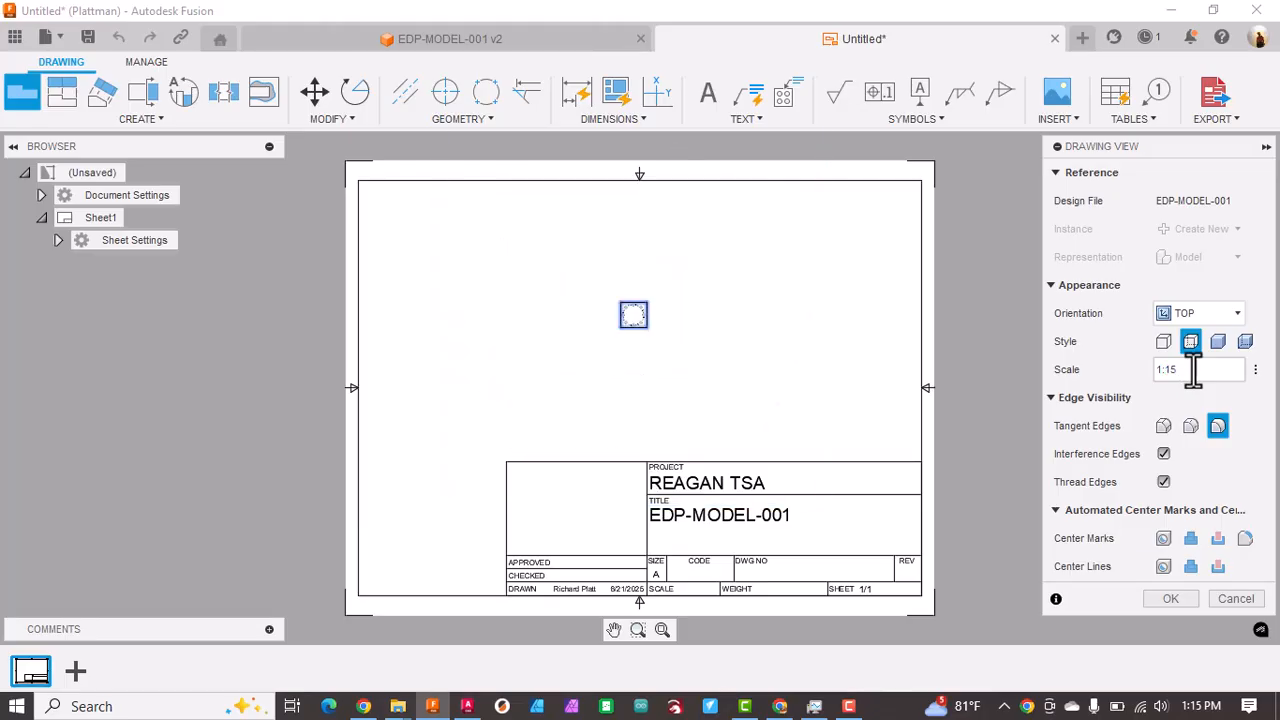
left_click(1171, 371)
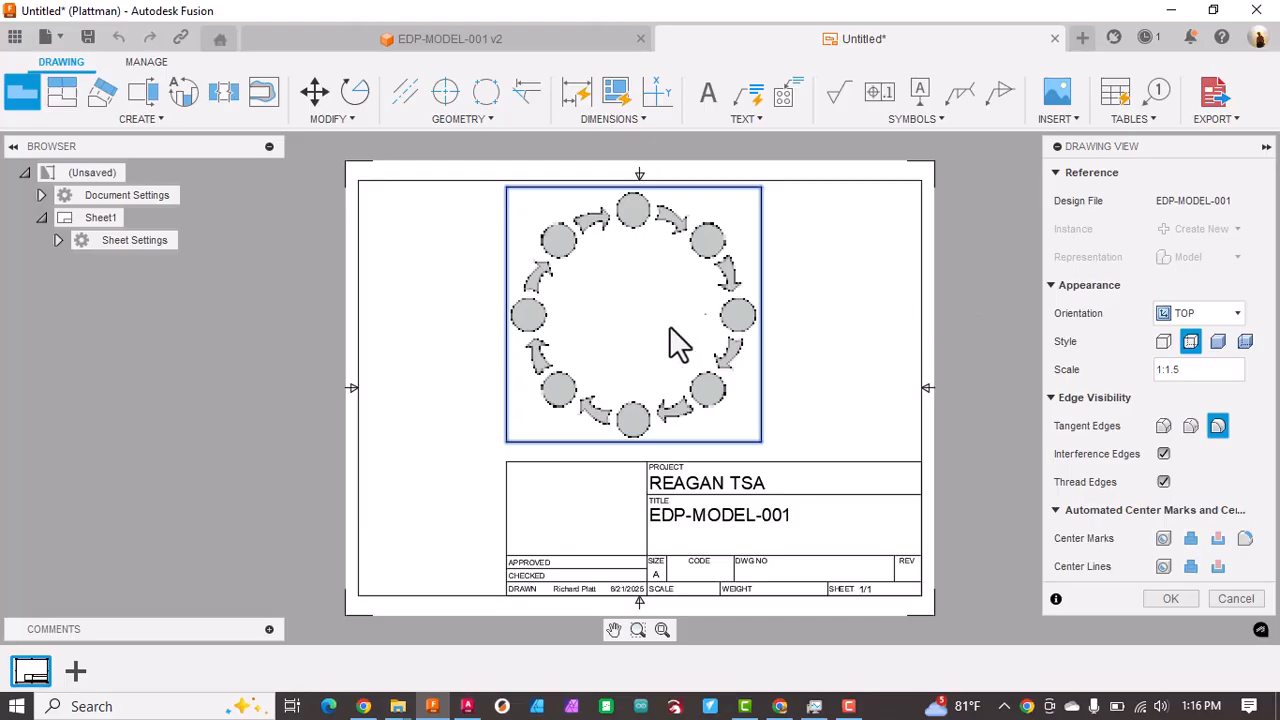
left_click(1168, 598)
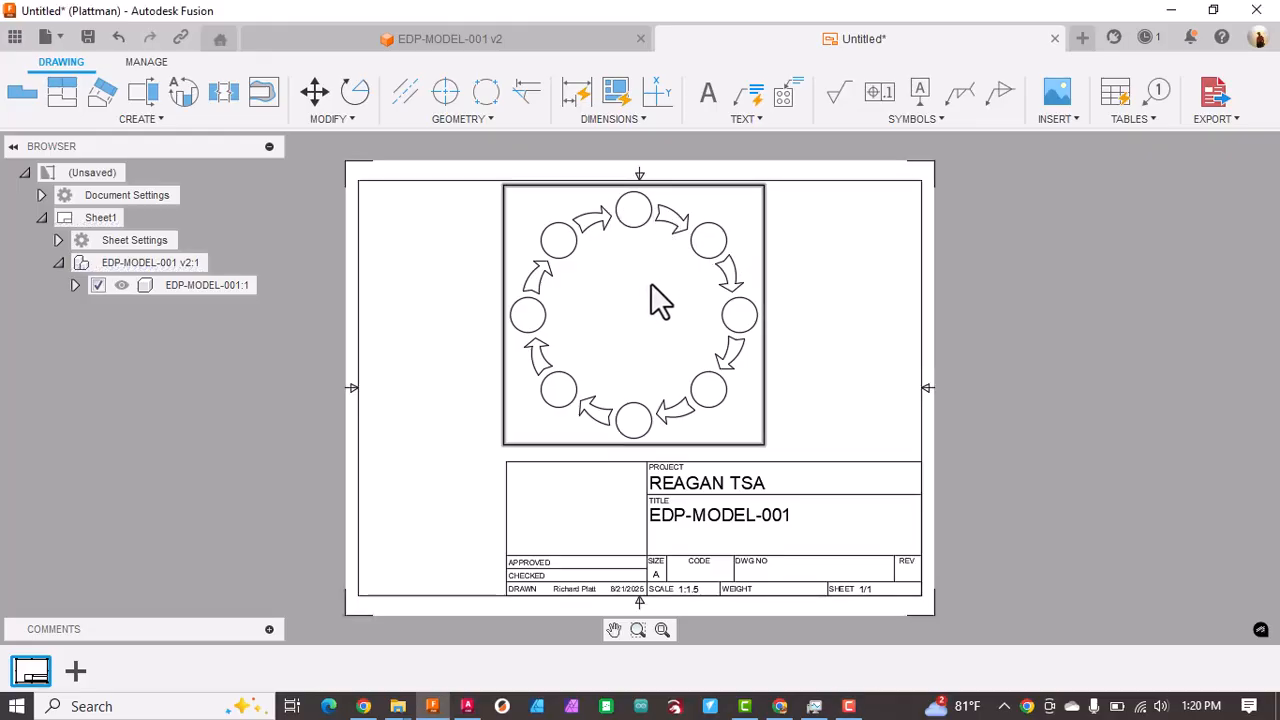
left_click_drag(700, 257, 702, 276)
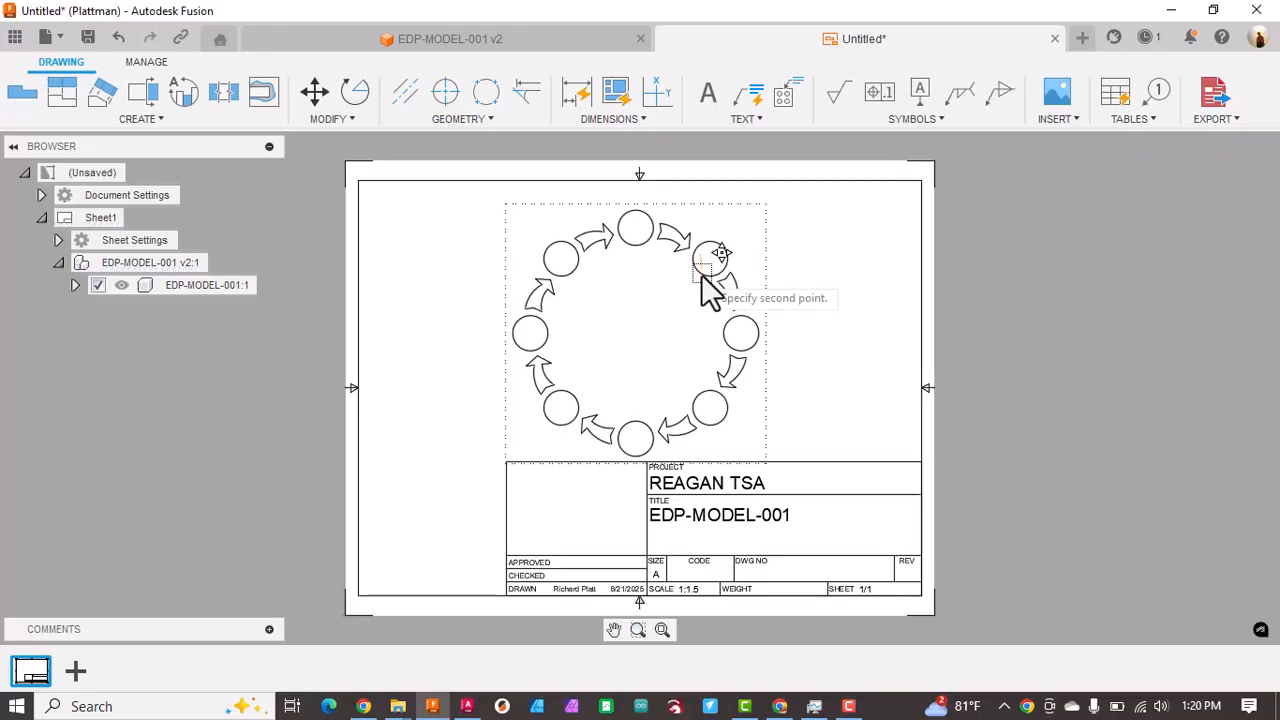
left_click(708, 286)
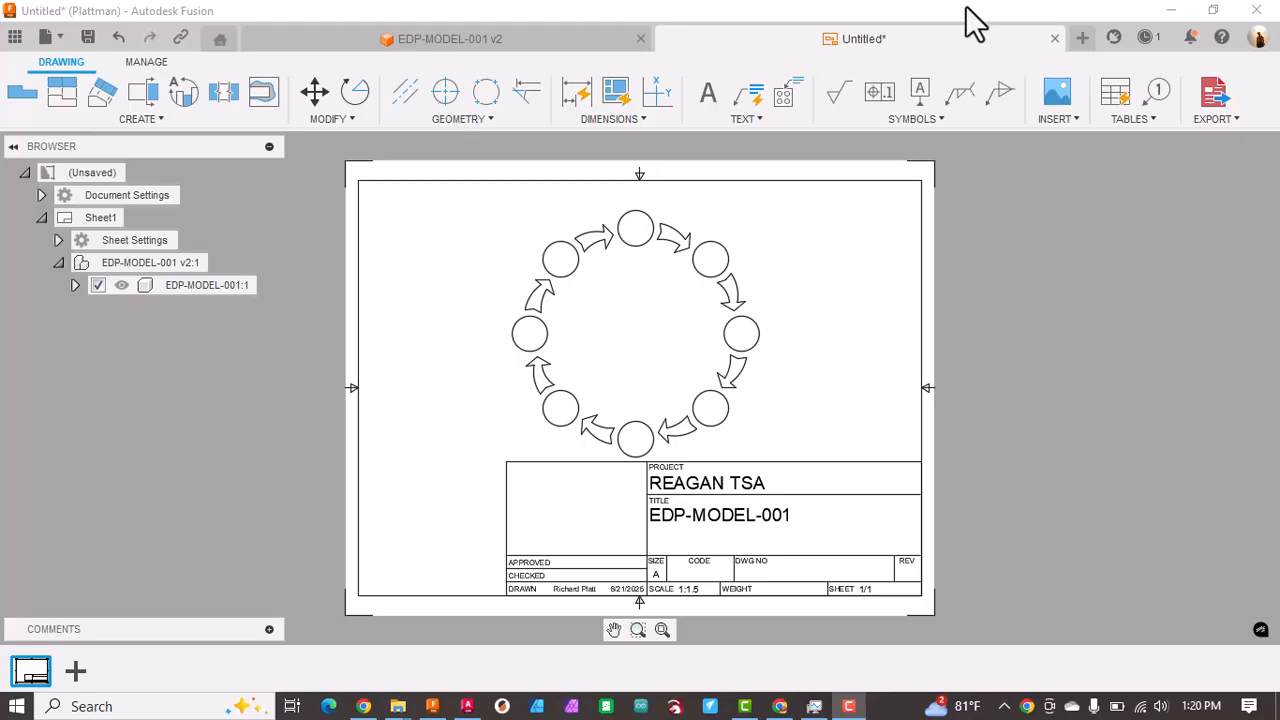
Step: Add the text "THE ENGINEERING DESIGN PROCESS" along the sheet's upper border, above the ring of circles
left_click(705, 93)
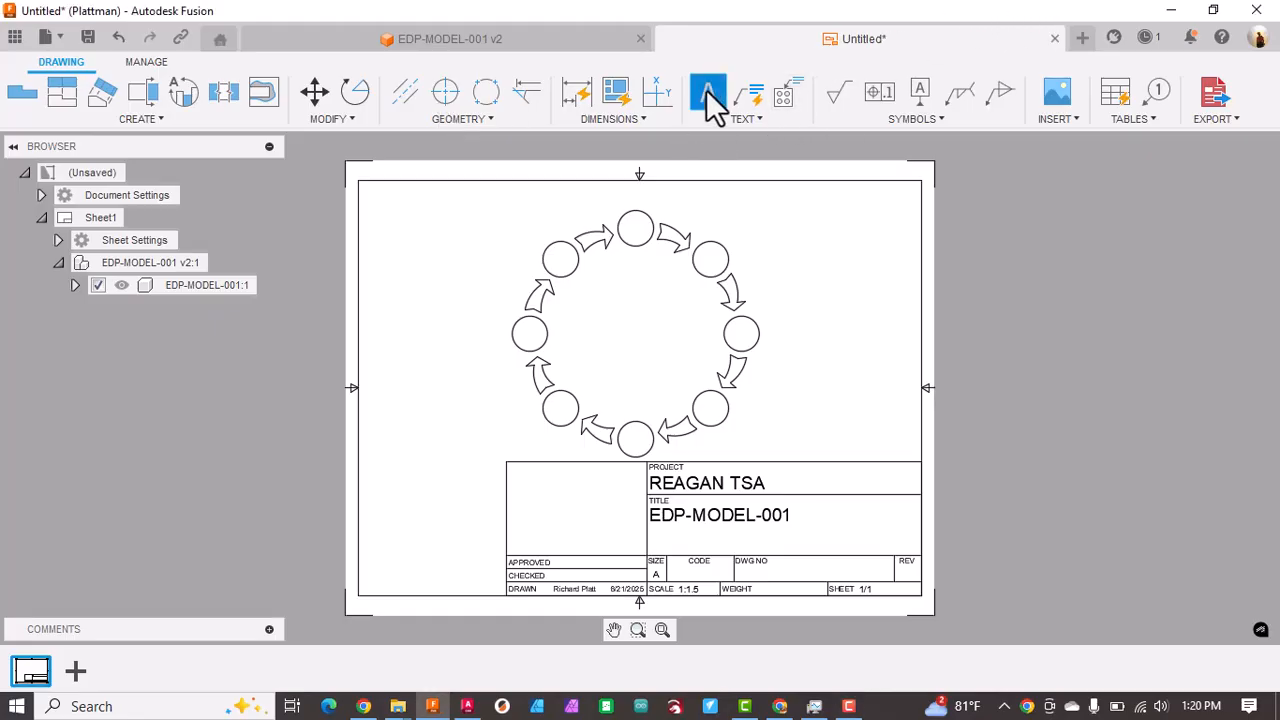
left_click(544, 202)
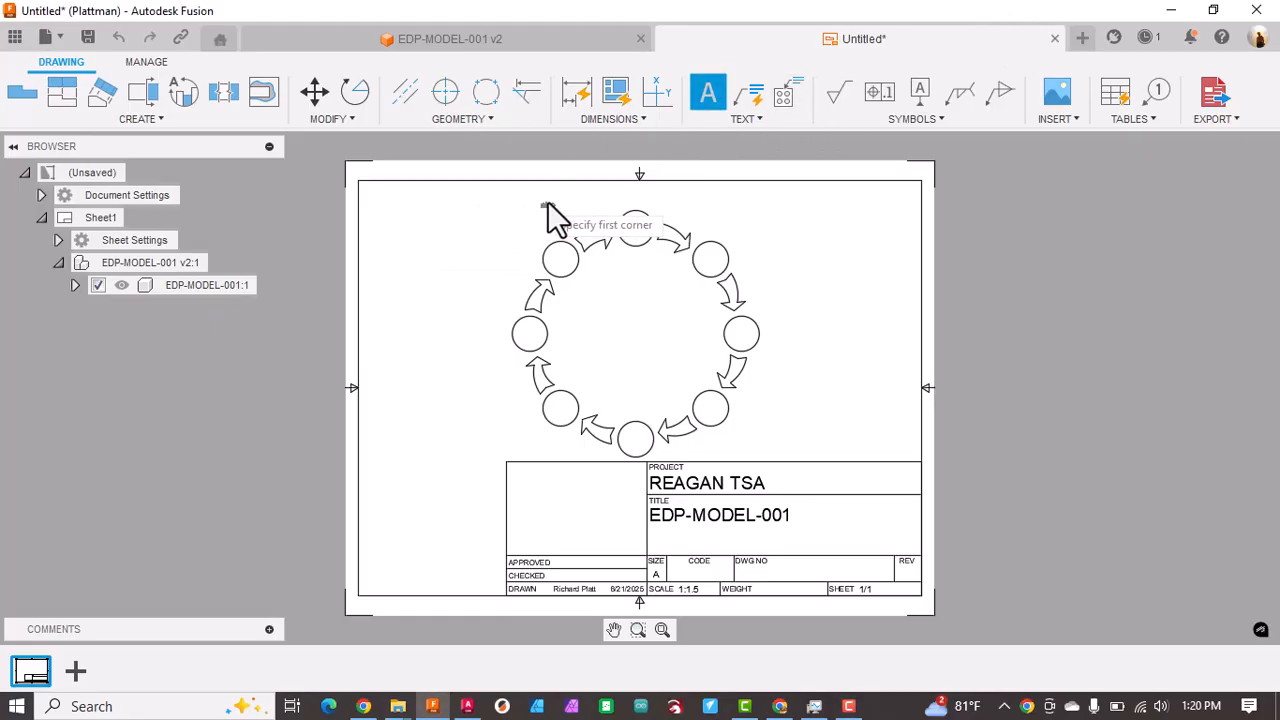
left_click(811, 184)
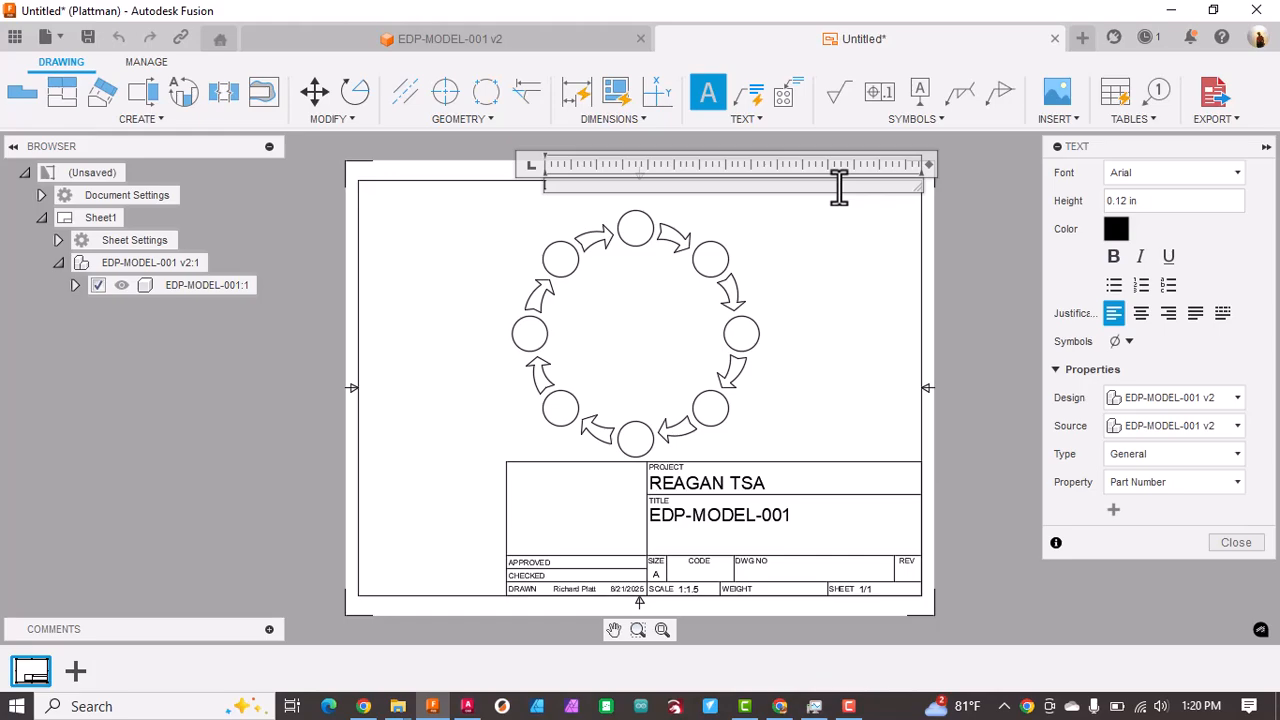
type("THE")
type("ENGINEERING")
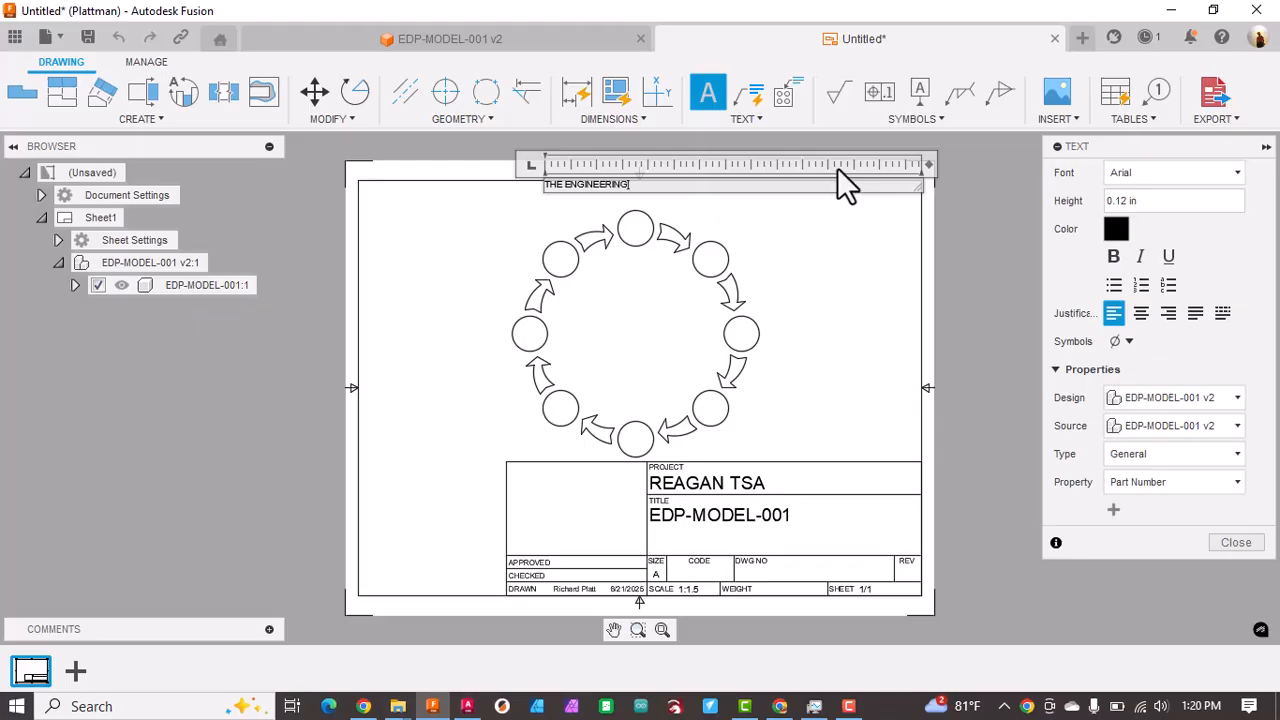
type(" DESIGN PROCESS")
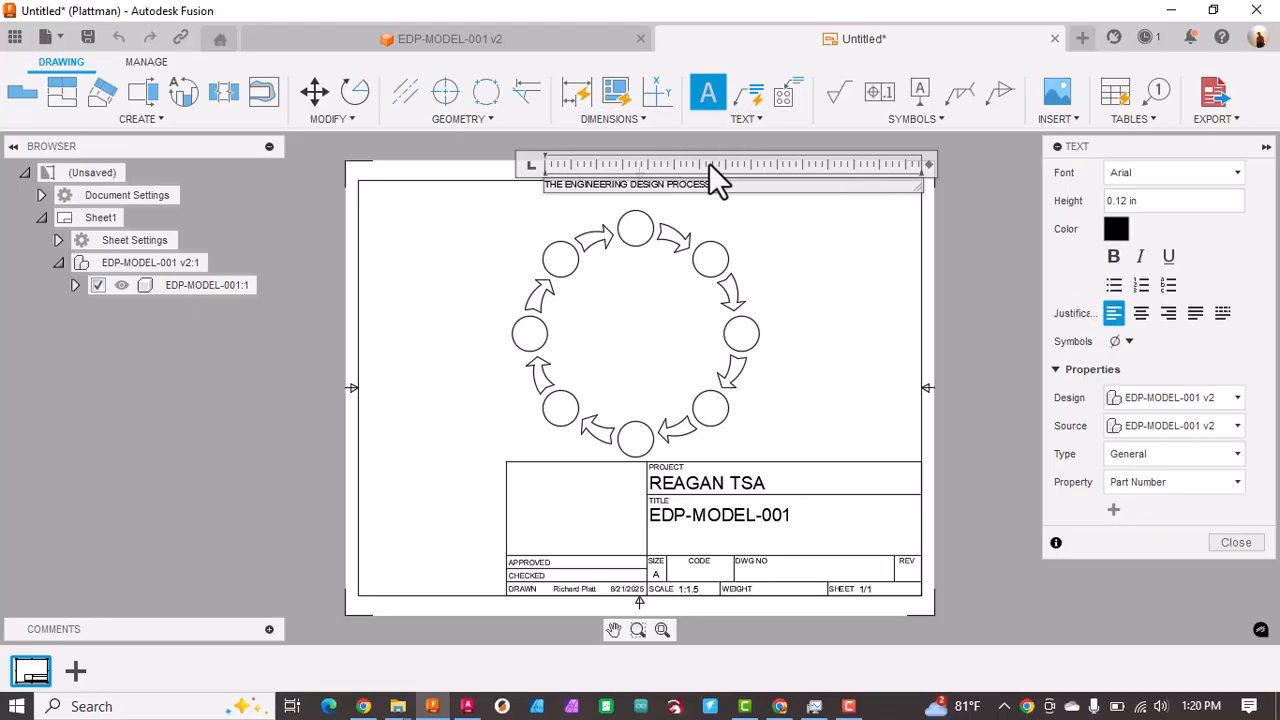
Step: Make the title text bold, set its height to .25 in and close the text editing
left_click_drag(712, 188, 537, 190)
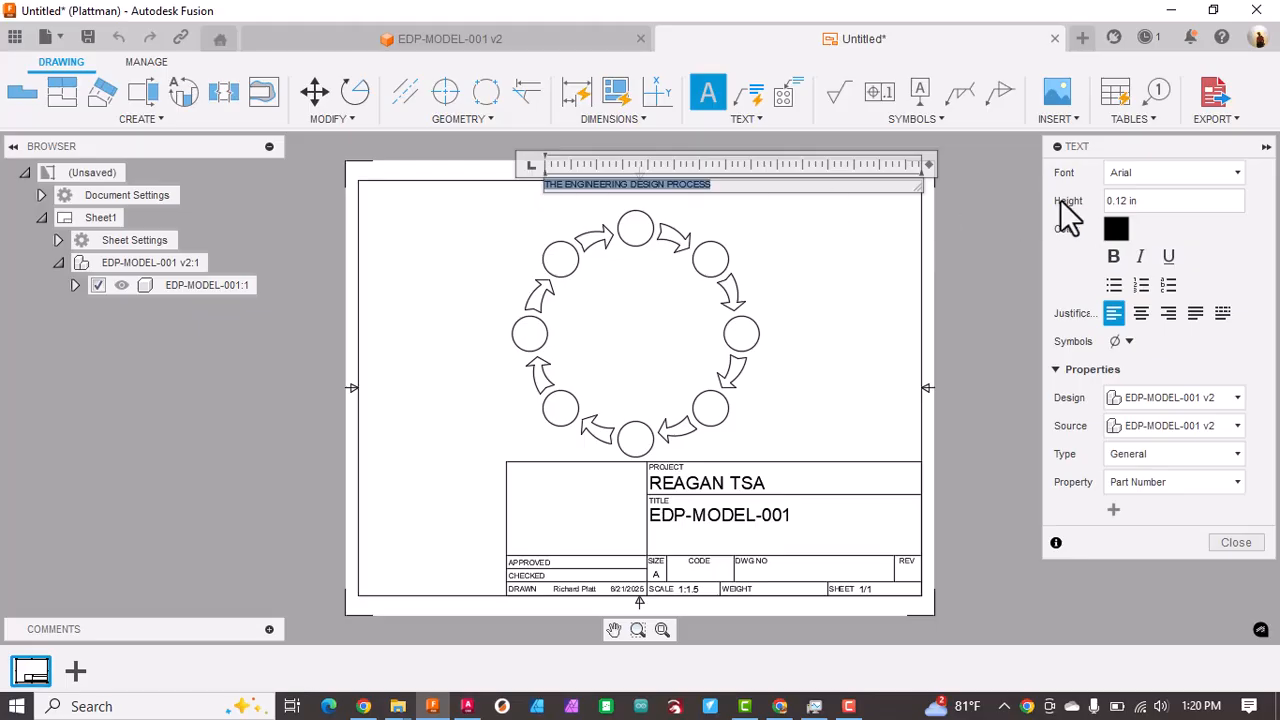
left_click(1113, 258)
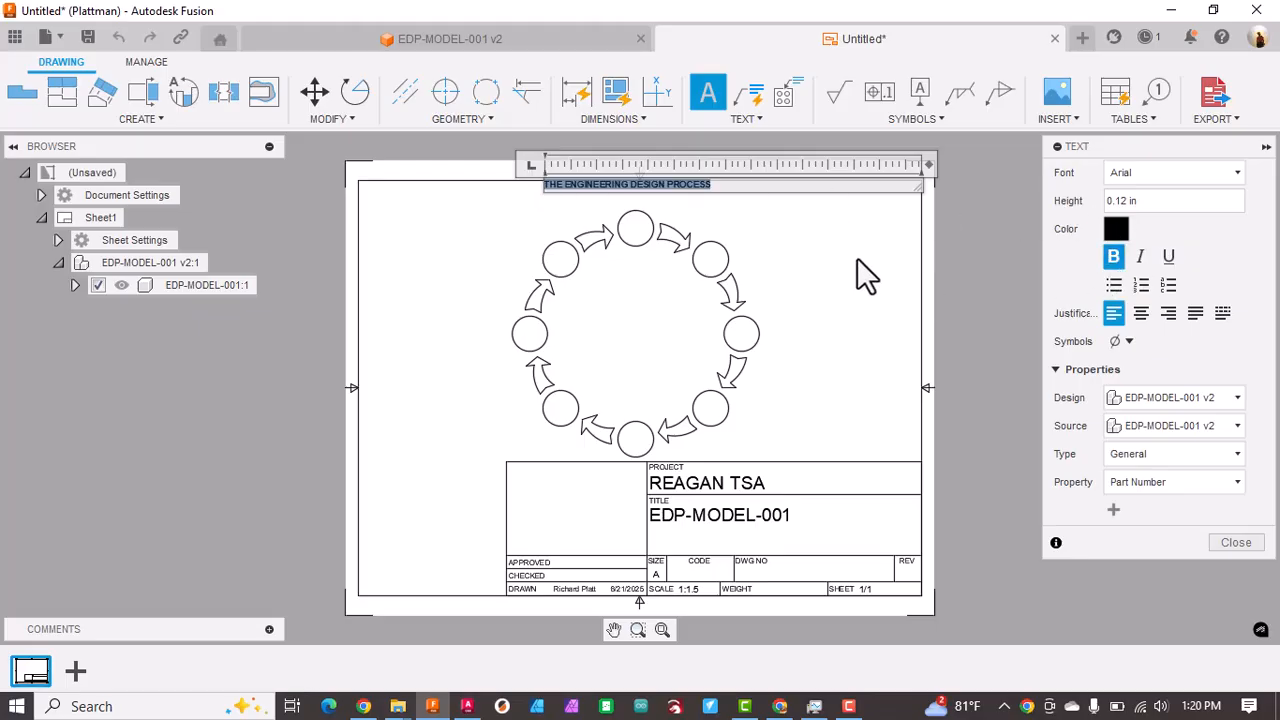
left_click(1140, 201)
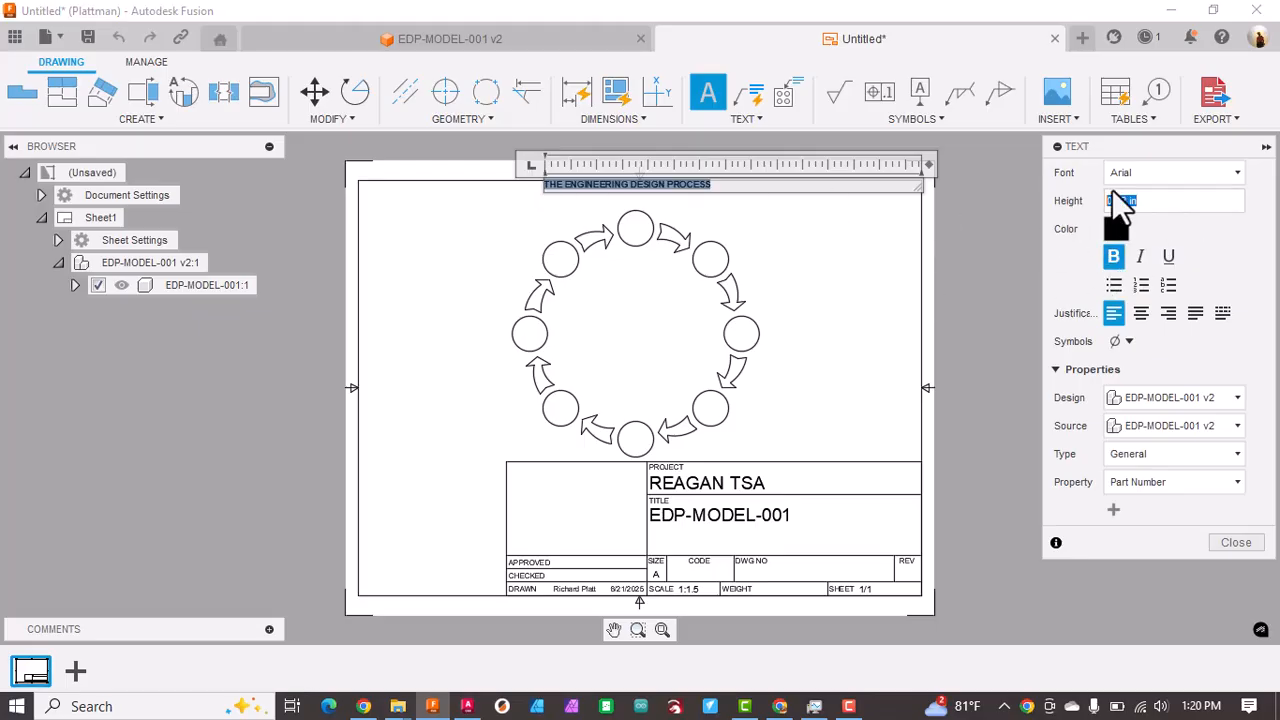
left_click(1160, 198)
left_click_drag(1131, 204, 1056, 209)
type(".25")
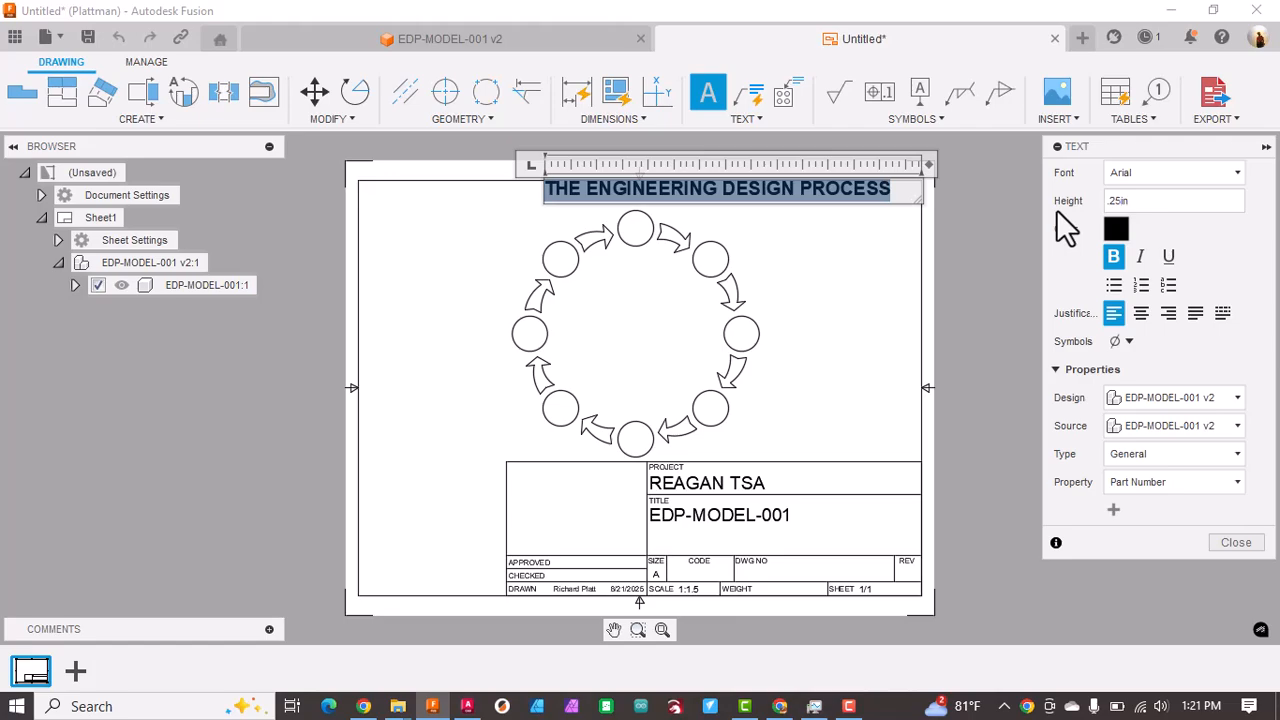
left_click(855, 269)
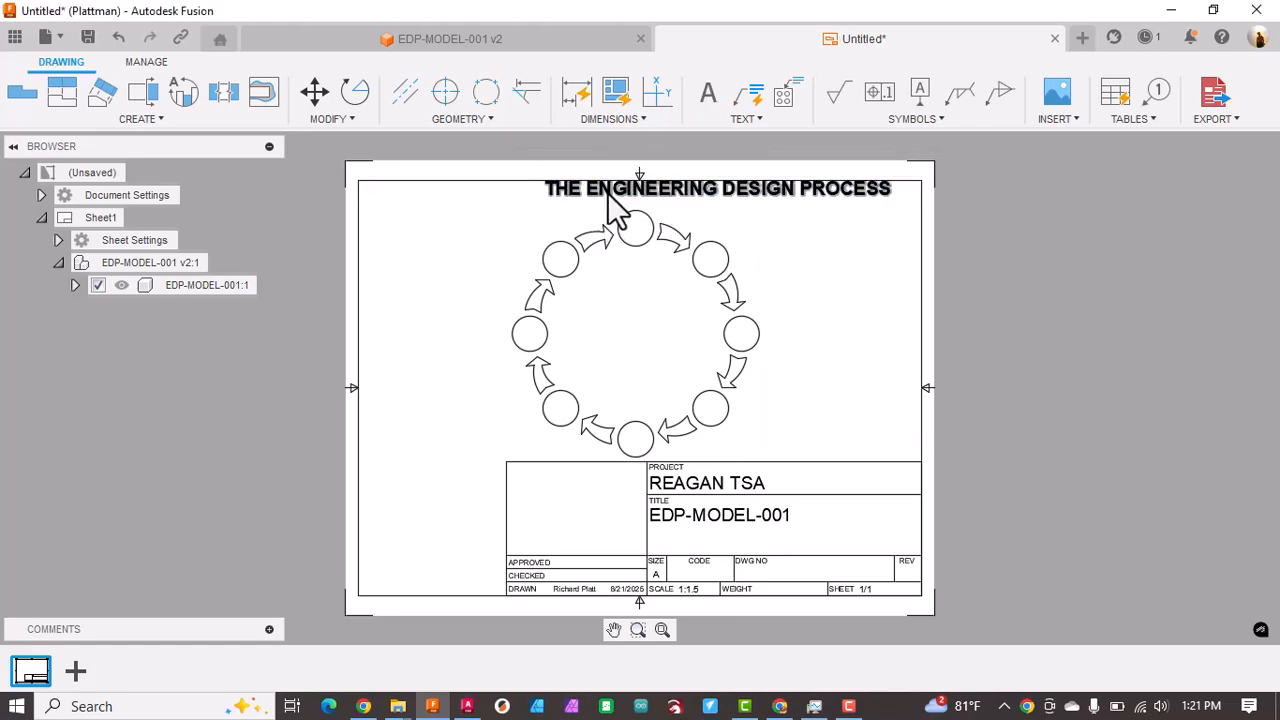
Step: Move the title text inside the sheet border and roughly centre it above the ring of circles
left_click_drag(675, 197, 599, 187)
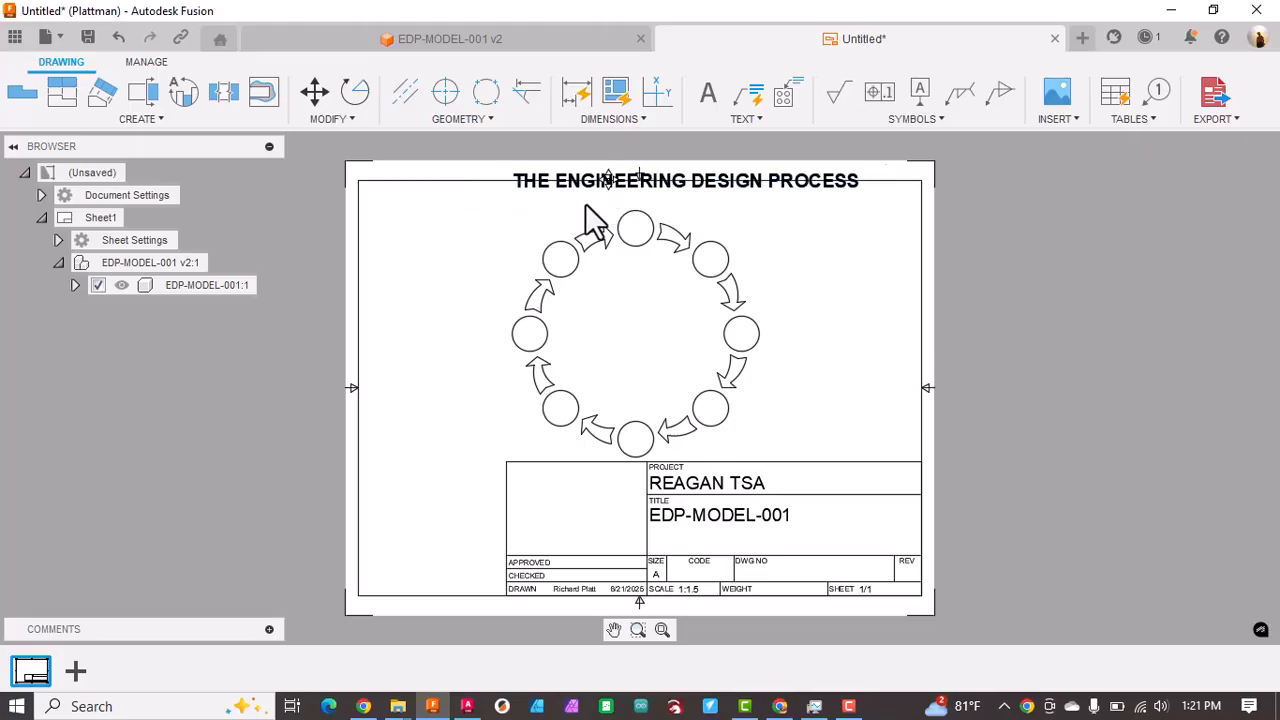
left_click(582, 200)
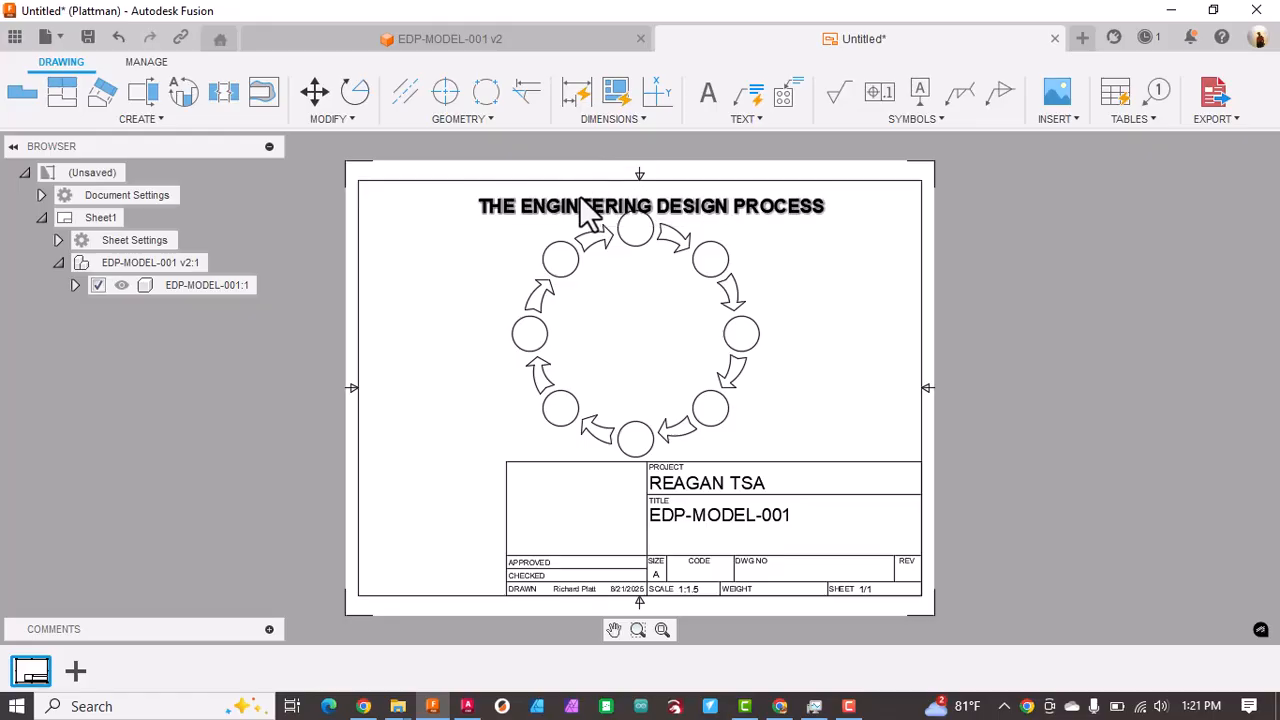
mouse_move(580, 200)
left_mouse_down()
mouse_move(578, 188)
mouse_move(605, 215)
mouse_move(558, 206)
left_mouse_up()
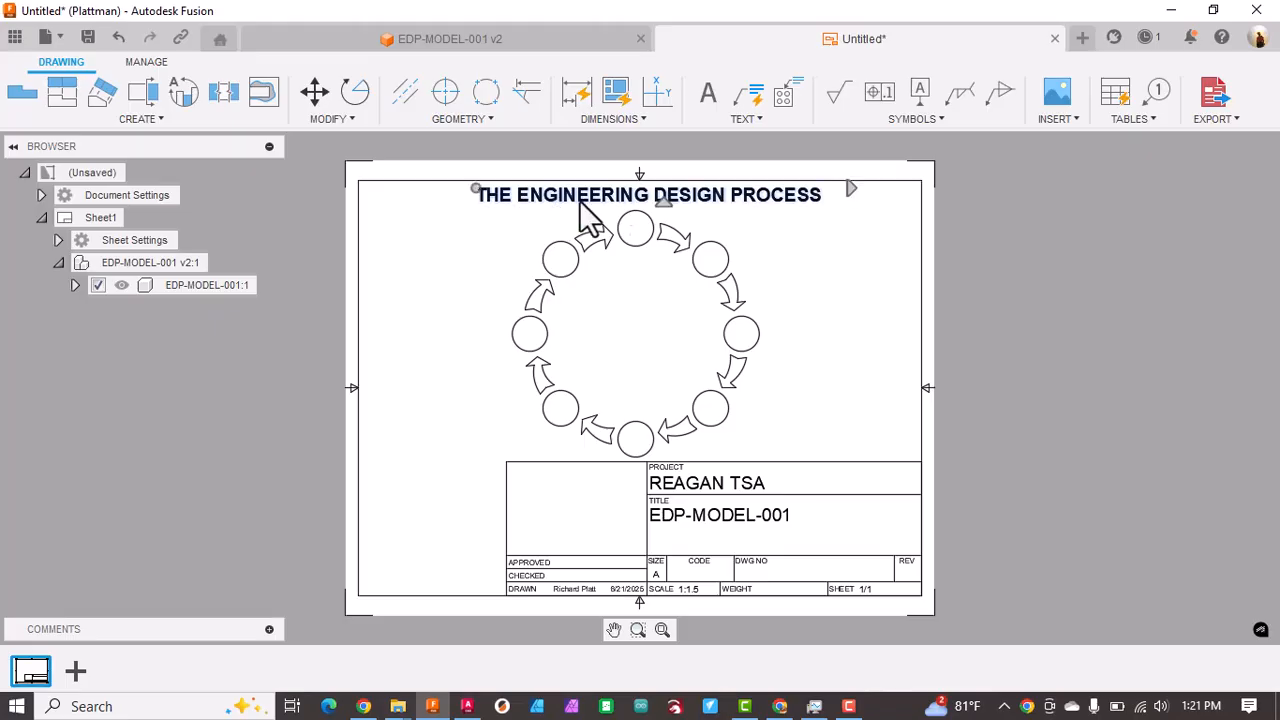
Step: Place a new text box in the empty area beside the ring's upper-right circle, below the title
scroll(674, 216, "up", 1)
scroll(671, 216, "up", 1)
scroll(664, 215, "down", 1)
left_click(893, 225)
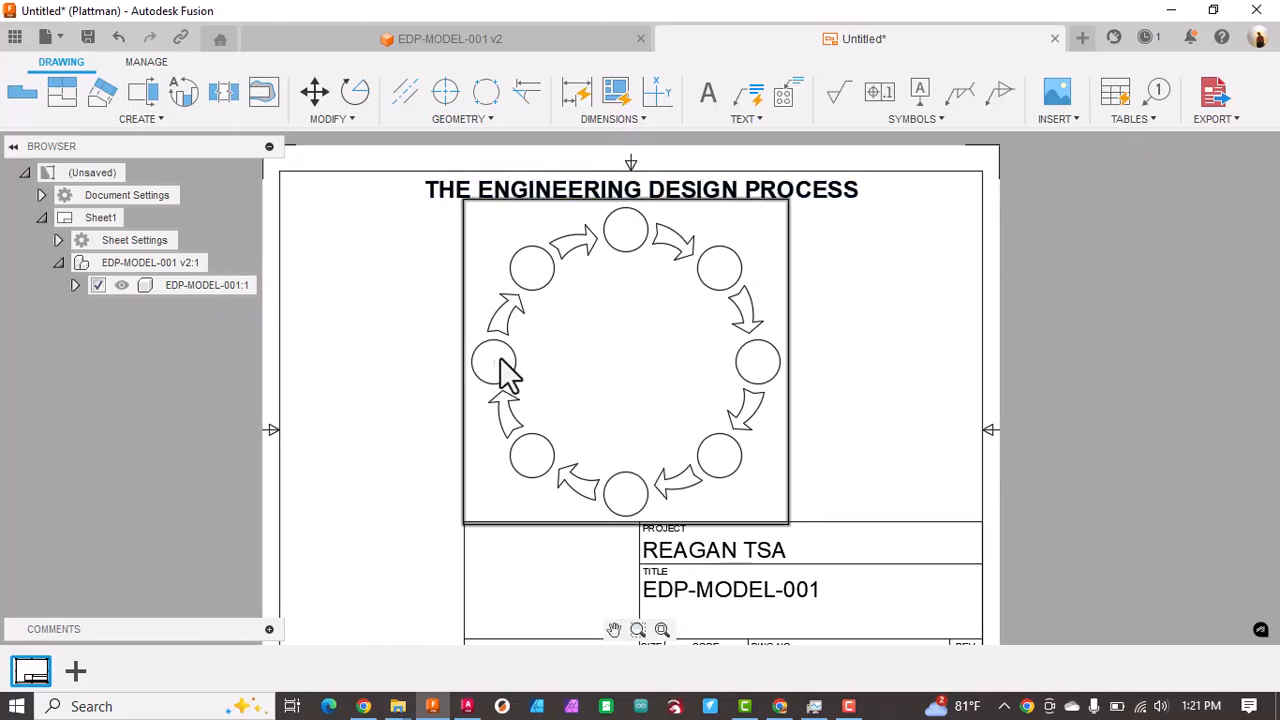
scroll(731, 362, "down", 3)
scroll(729, 360, "up", 5)
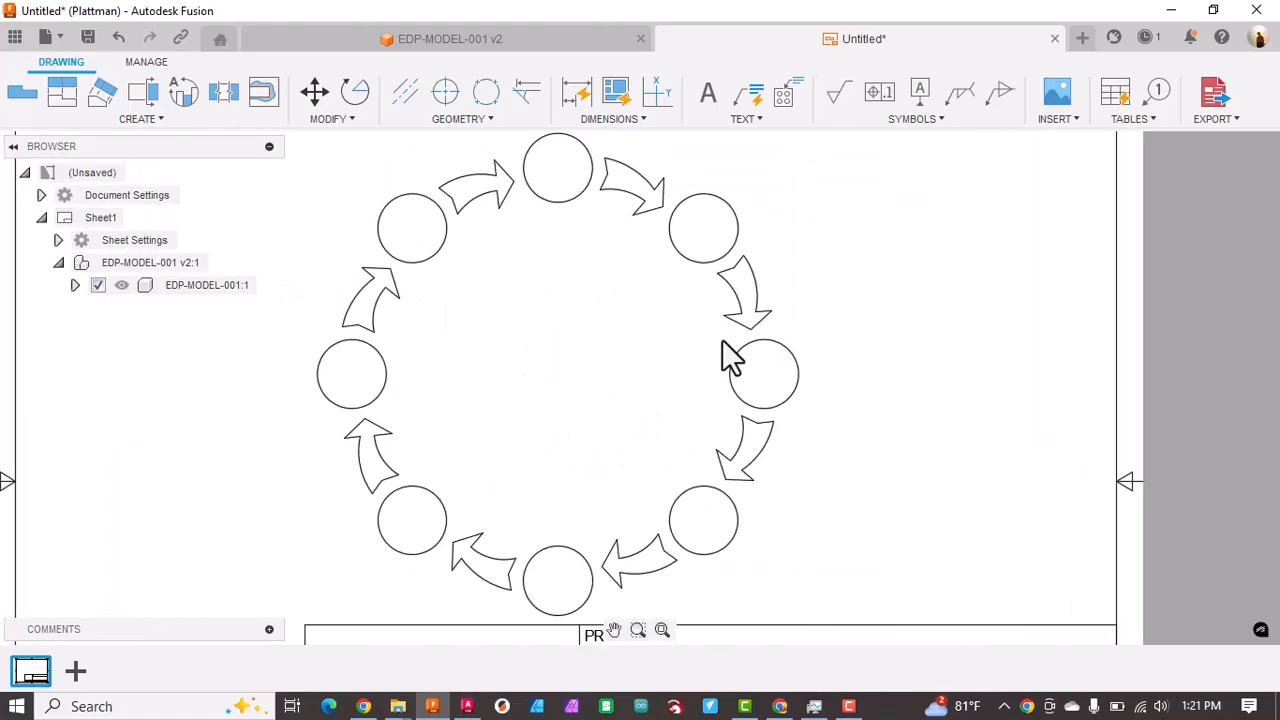
middle_click_drag(608, 325, 740, 383)
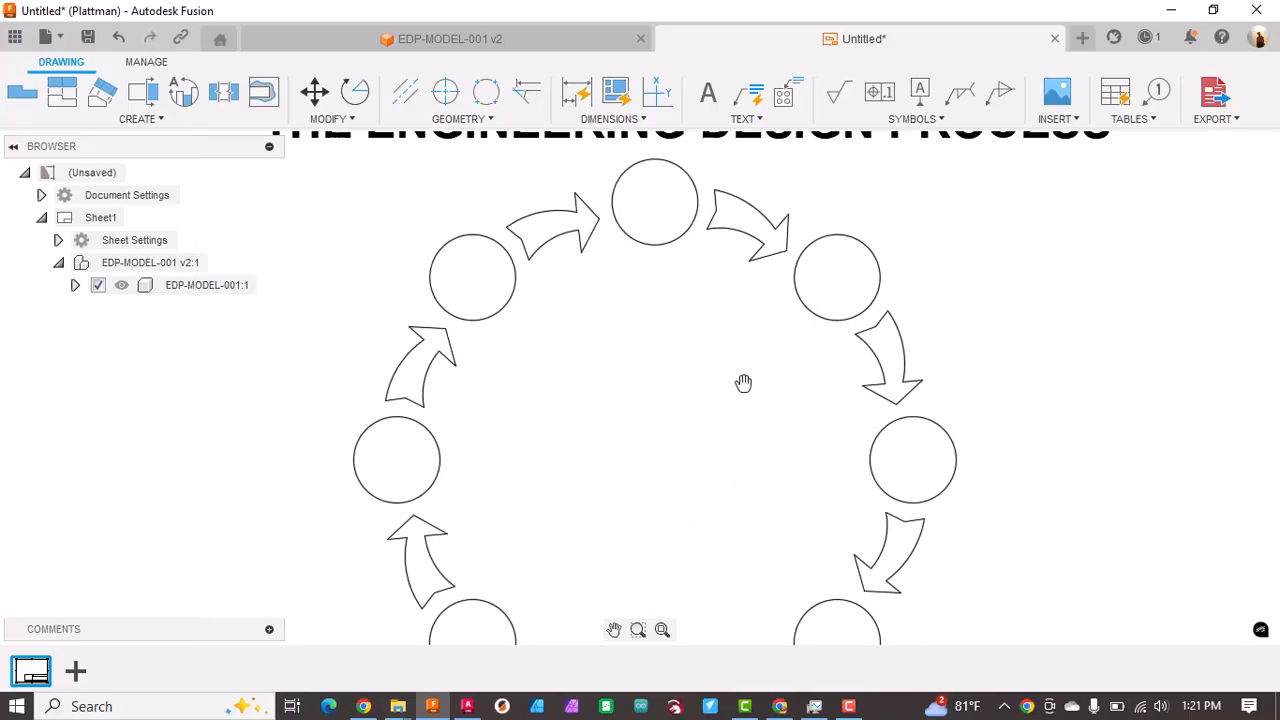
left_click(708, 93)
left_click(938, 183)
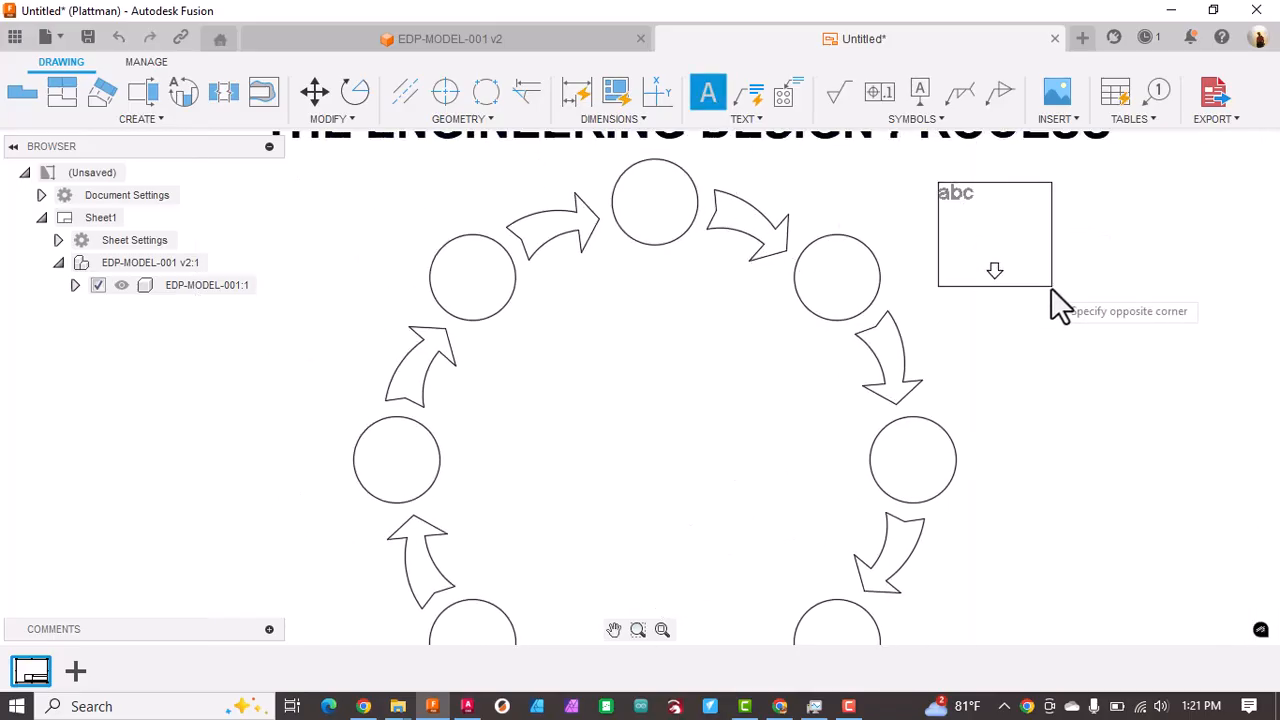
left_click(1098, 300)
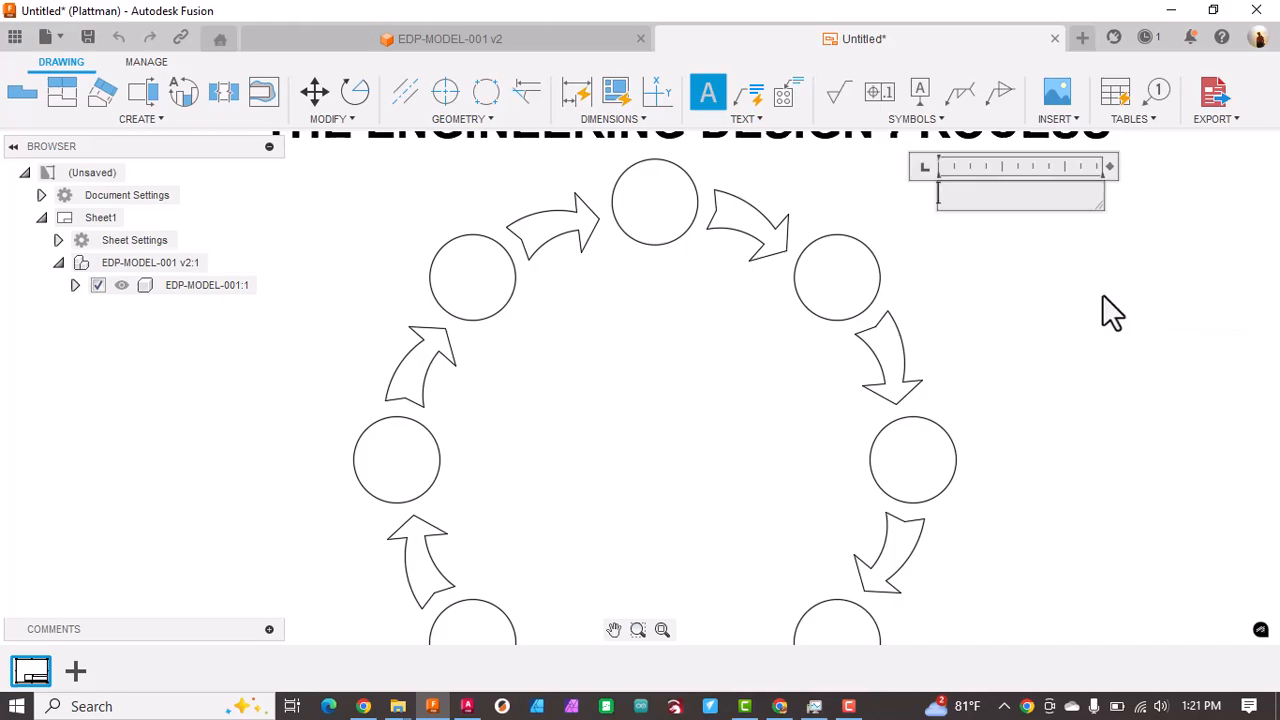
Step: Set the new text's font to Bahnschrift and its height to 0.063 in
mouse_move(666, 329)
middle_mouse_down()
mouse_move(415, 305)
mouse_move(354, 340)
middle_mouse_up()
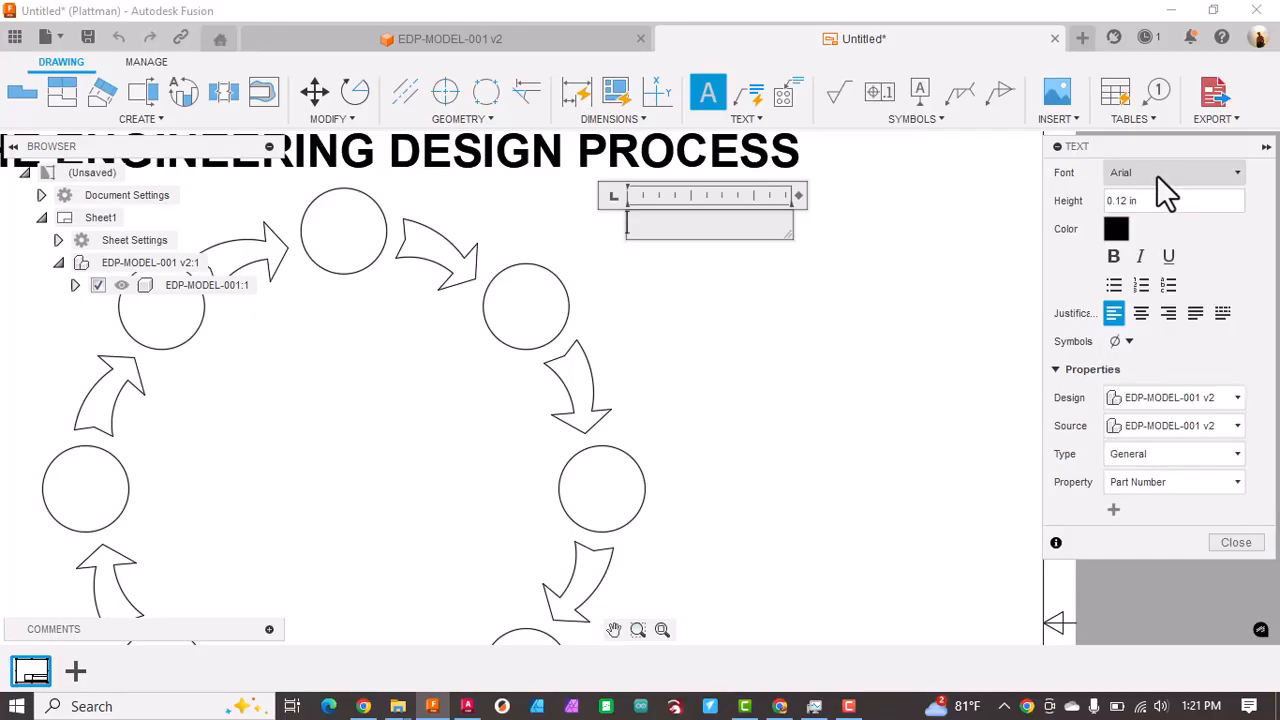
left_click(1238, 174)
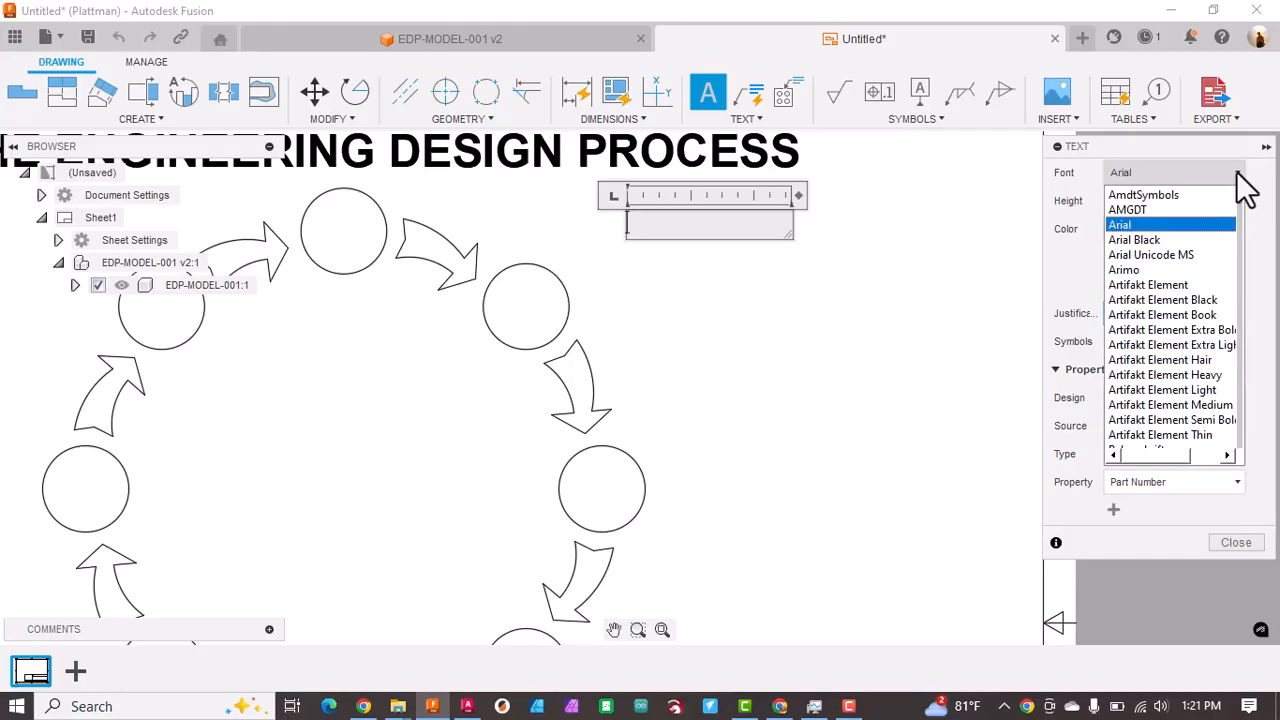
scroll(1180, 290, "down", 5)
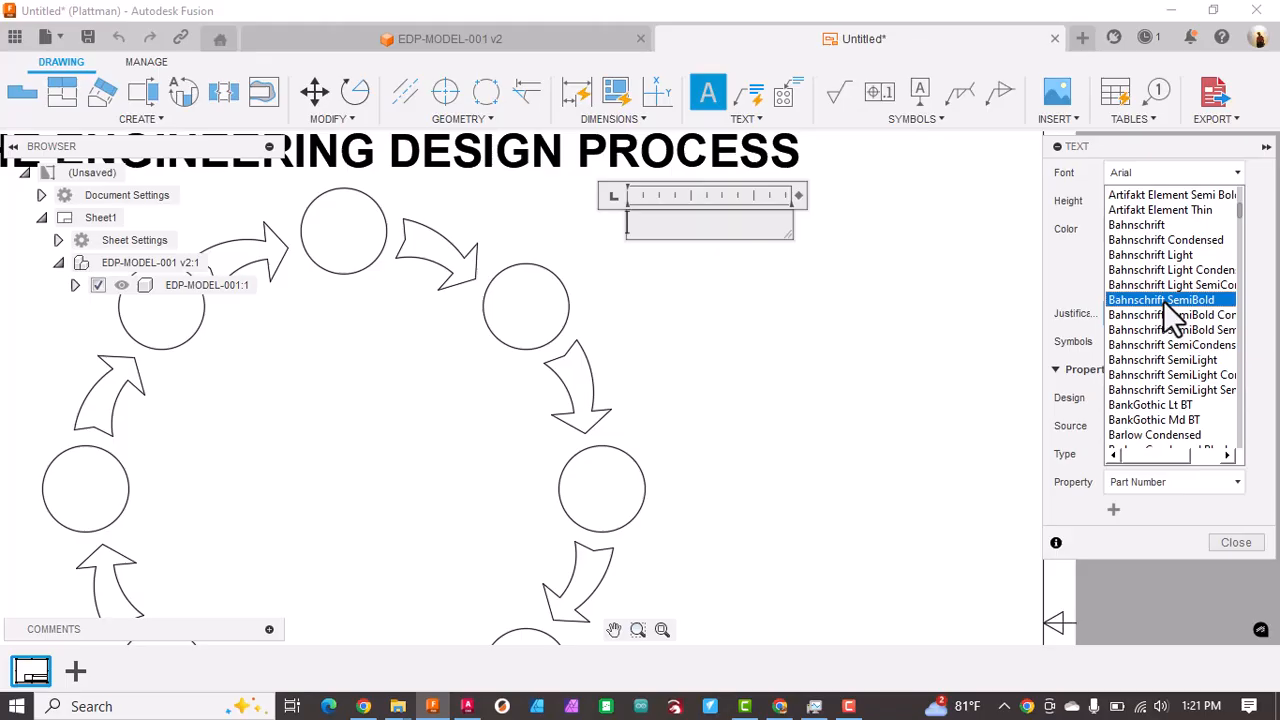
left_click(1154, 228)
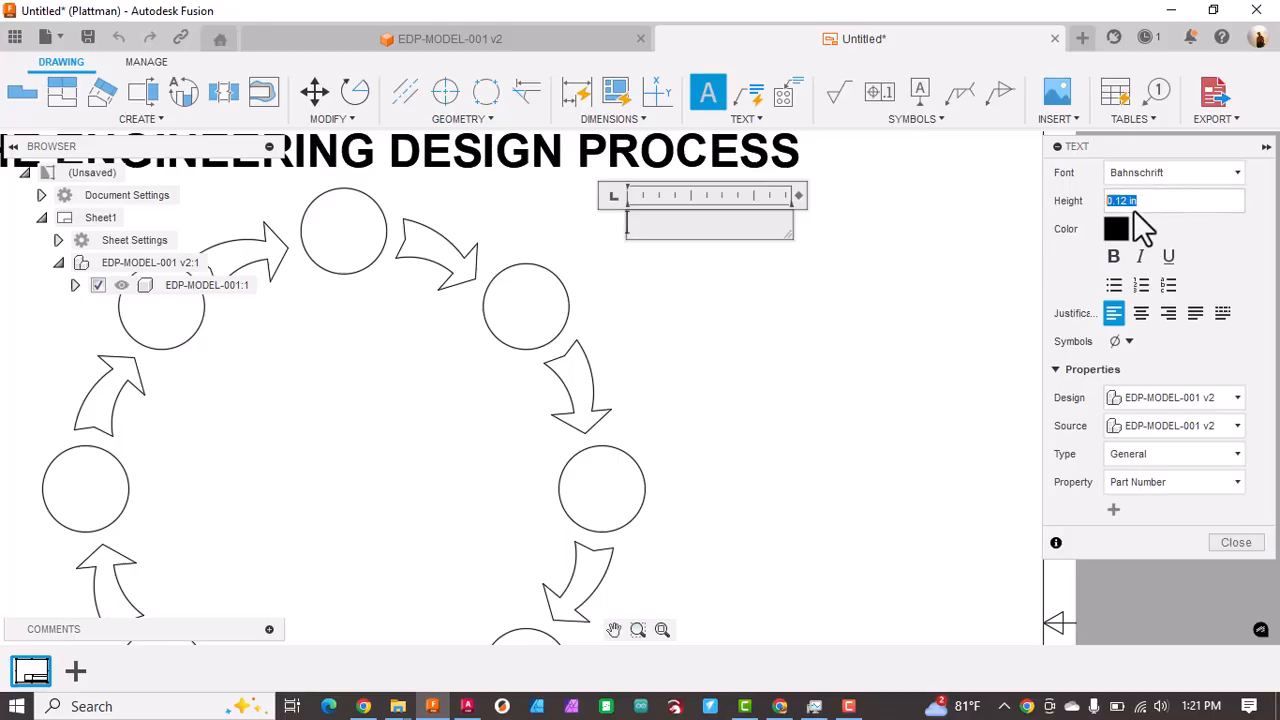
left_click(1255, 203)
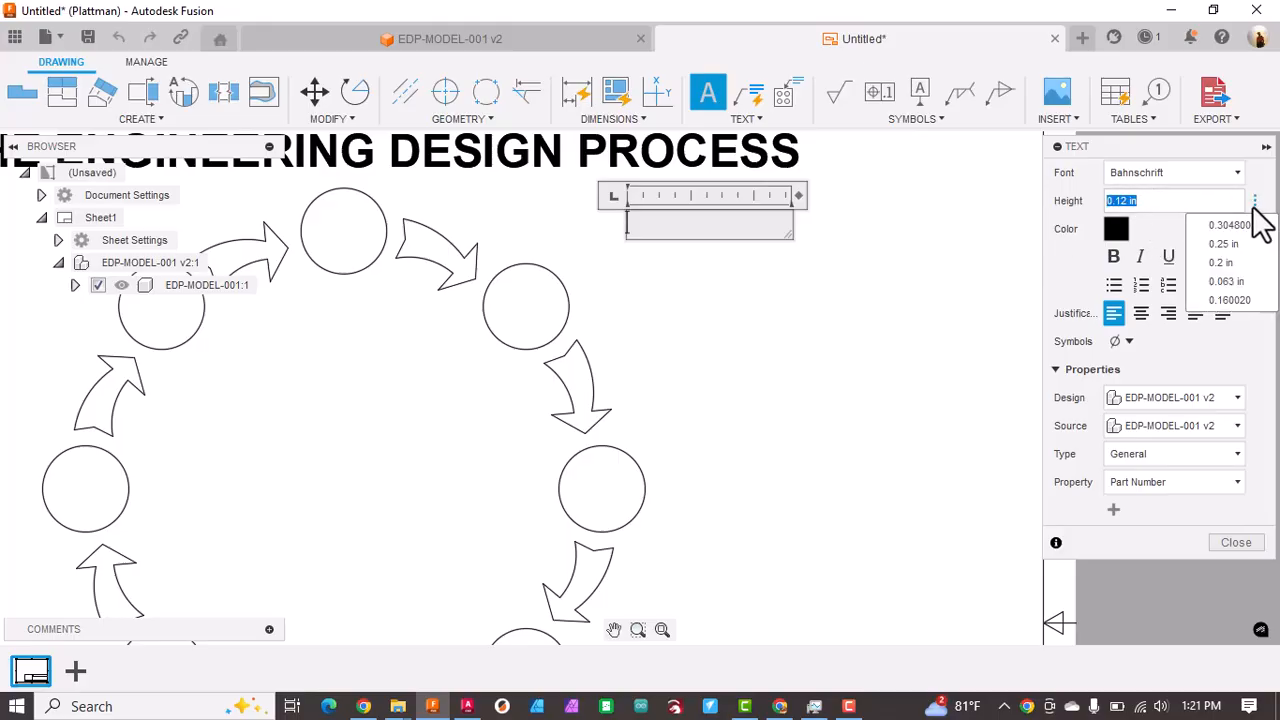
left_click(1236, 285)
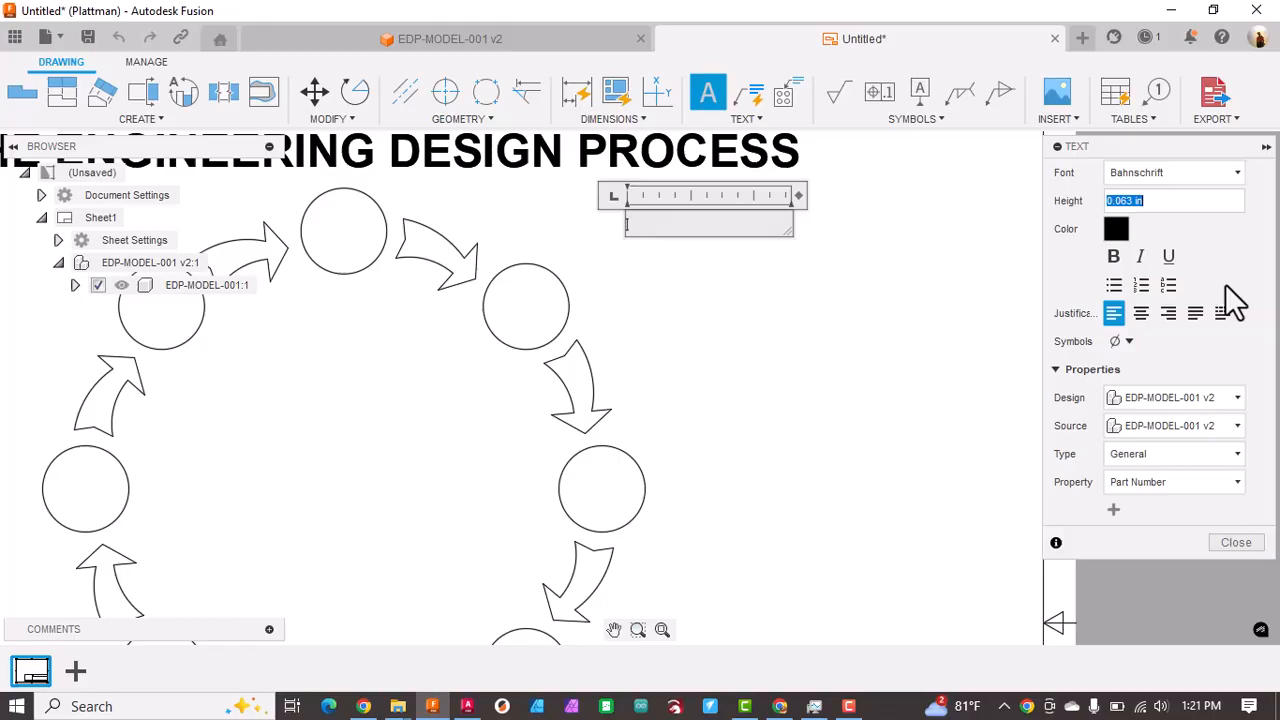
Step: Enter "Step 1. Identify the" in the text box, with "problem" on a second line
type("s")
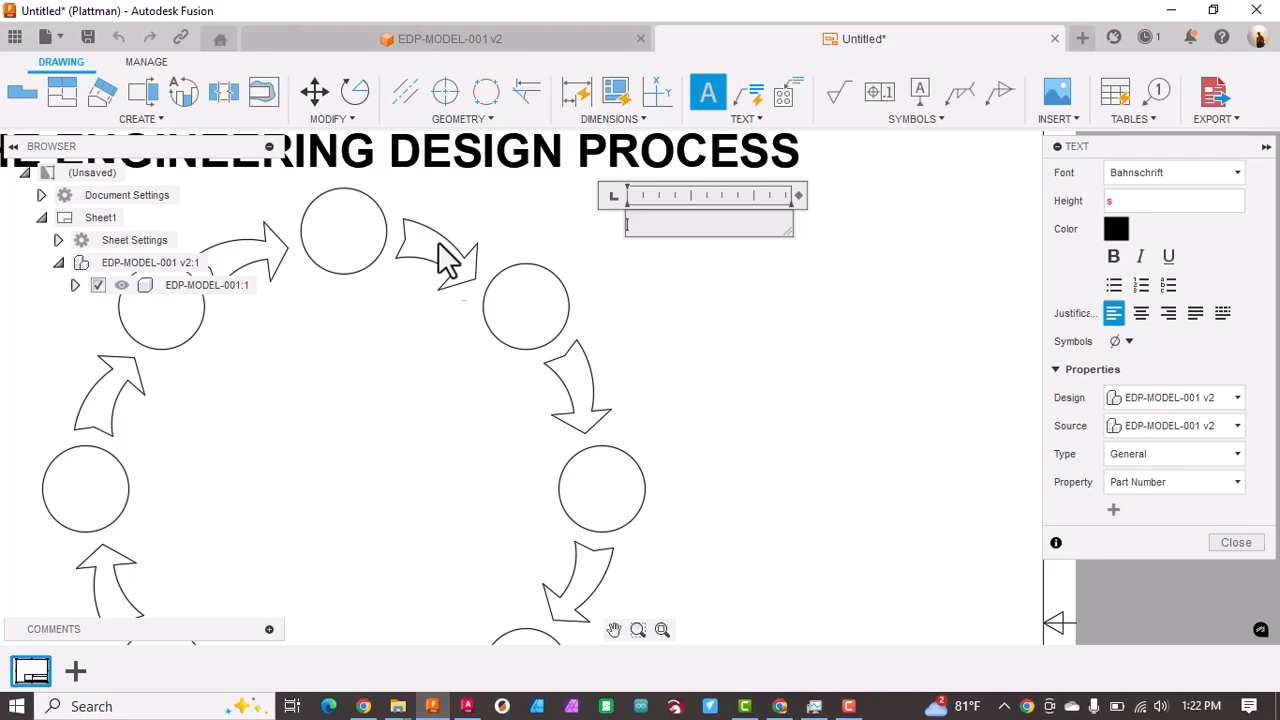
left_click(647, 231)
type("s")
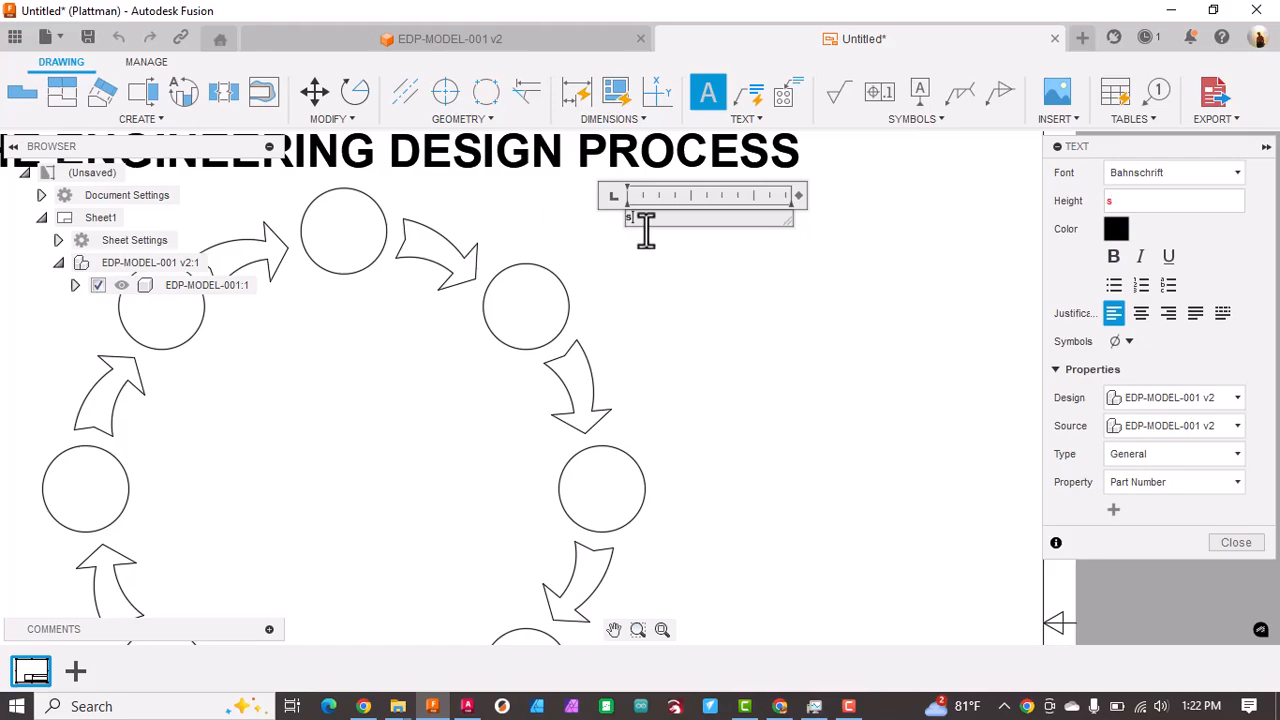
type("Ste")
type("p 1: Identi")
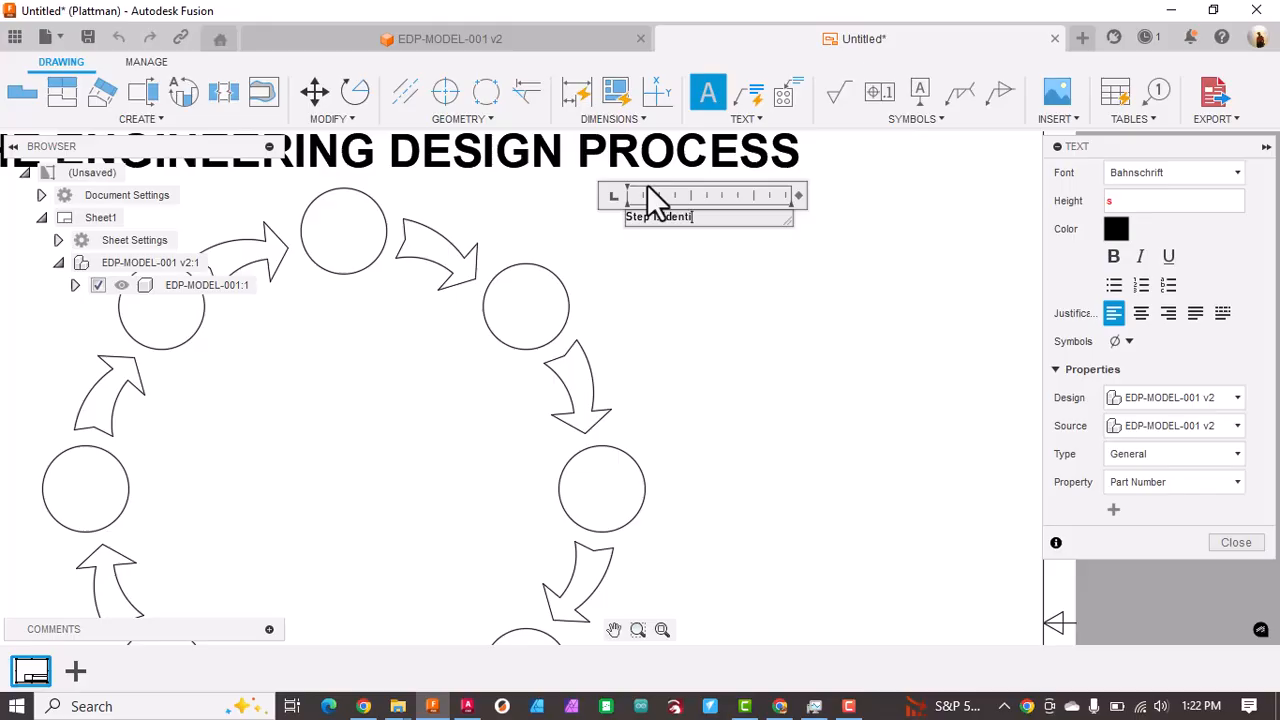
type("fy the")
key("Return")
type("problems")
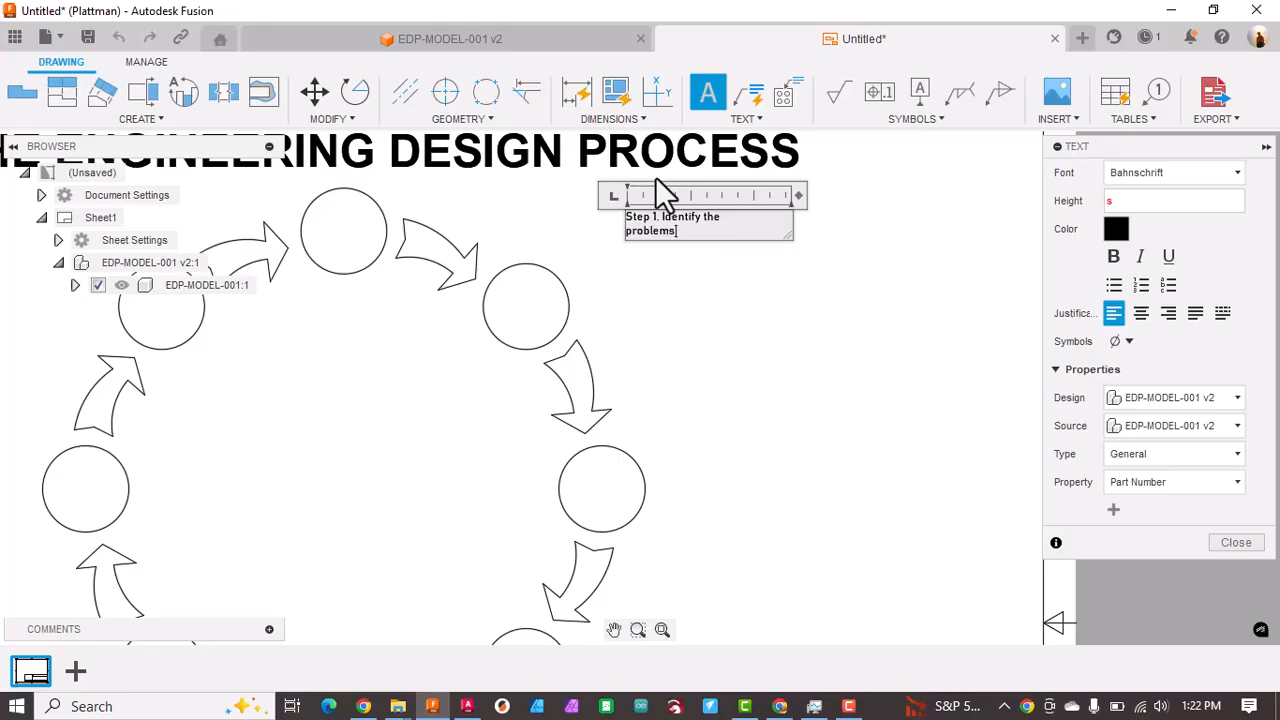
key("BackSpace")
Step: Insert "need or" on its own line before "problem" and break the line after "Step 1."
key("Home")
type("need or")
key("Return")
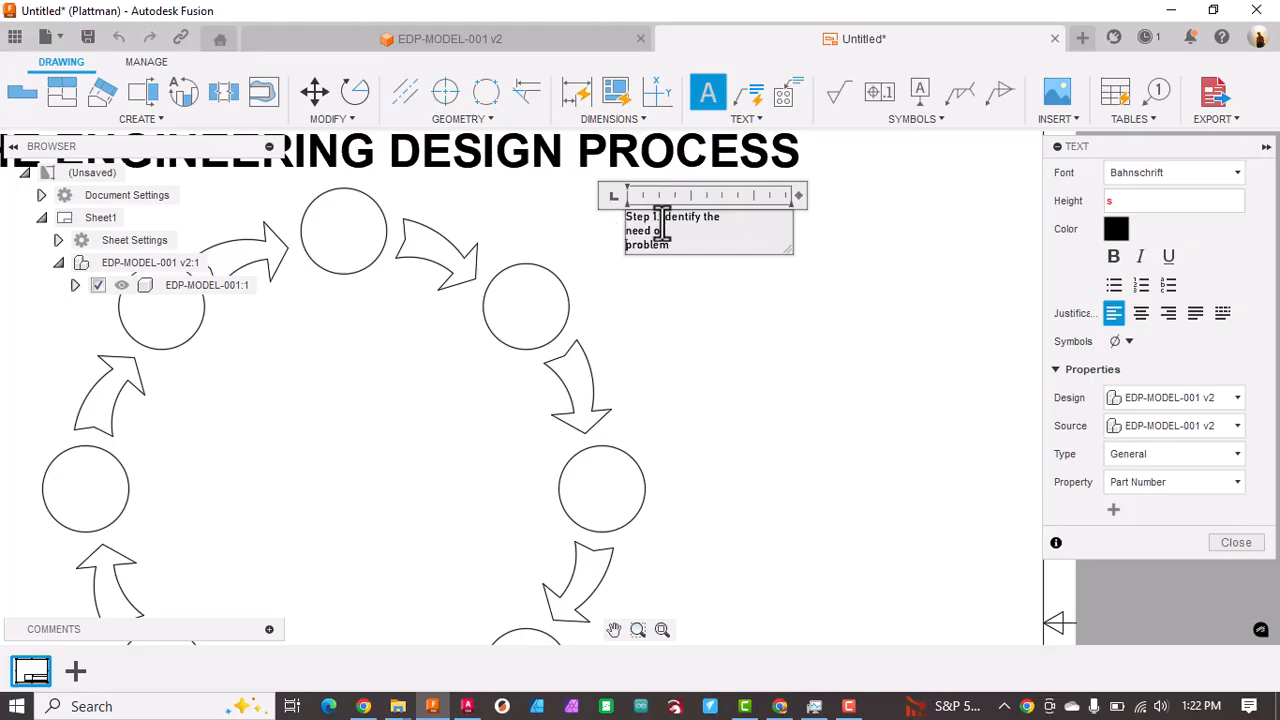
left_click(660, 217)
key("Return")
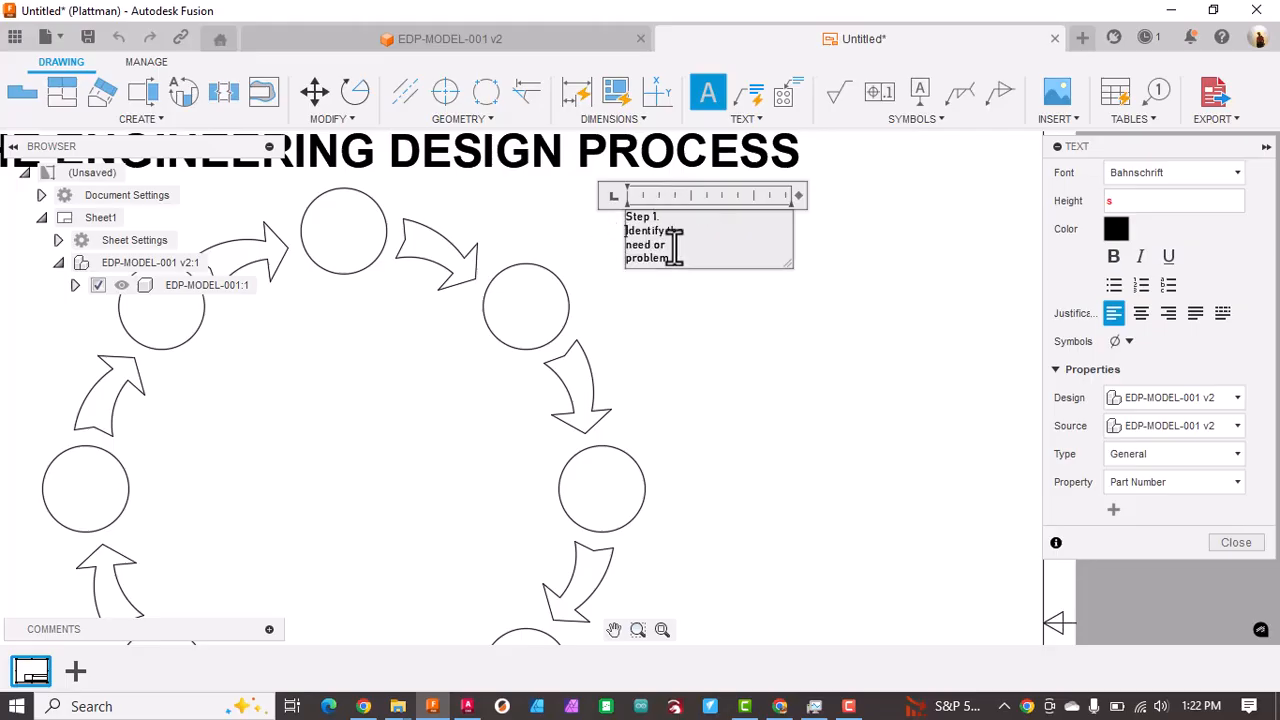
Step: Centre-justify the whole Step 1 text, finish editing and move it into the ring's topmost circle
left_click_drag(680, 260, 571, 206)
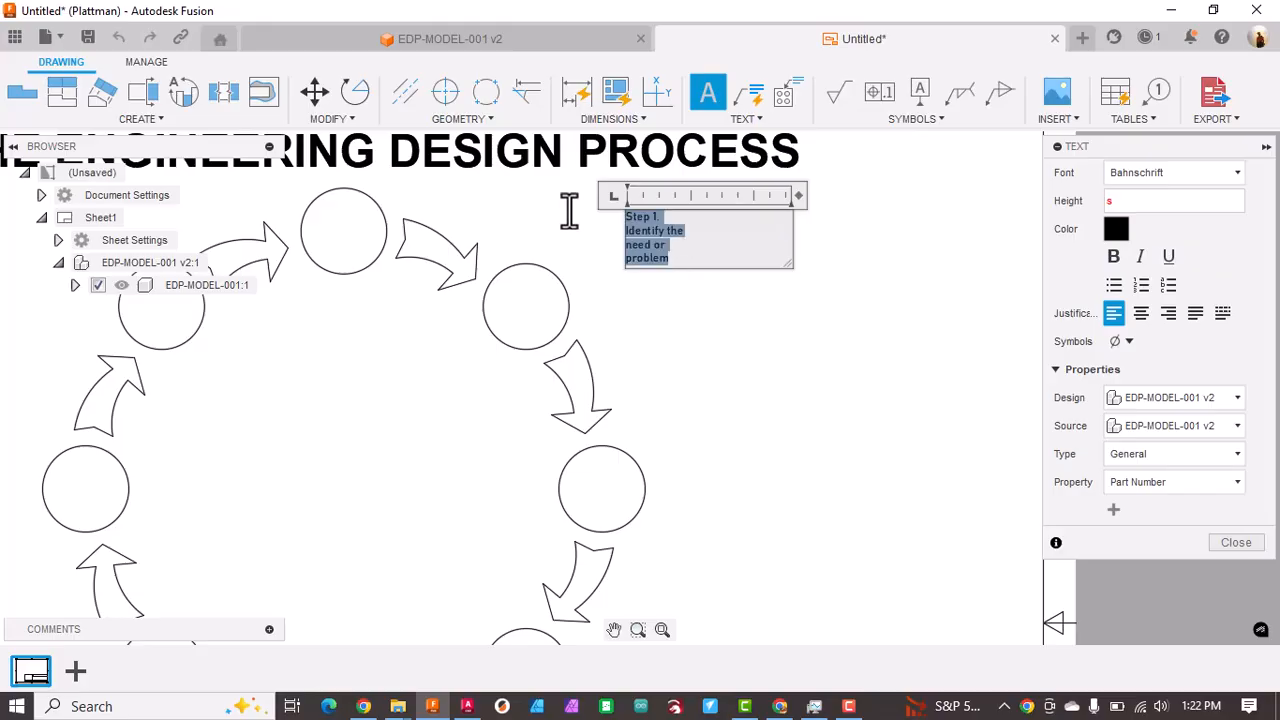
left_click(1141, 313)
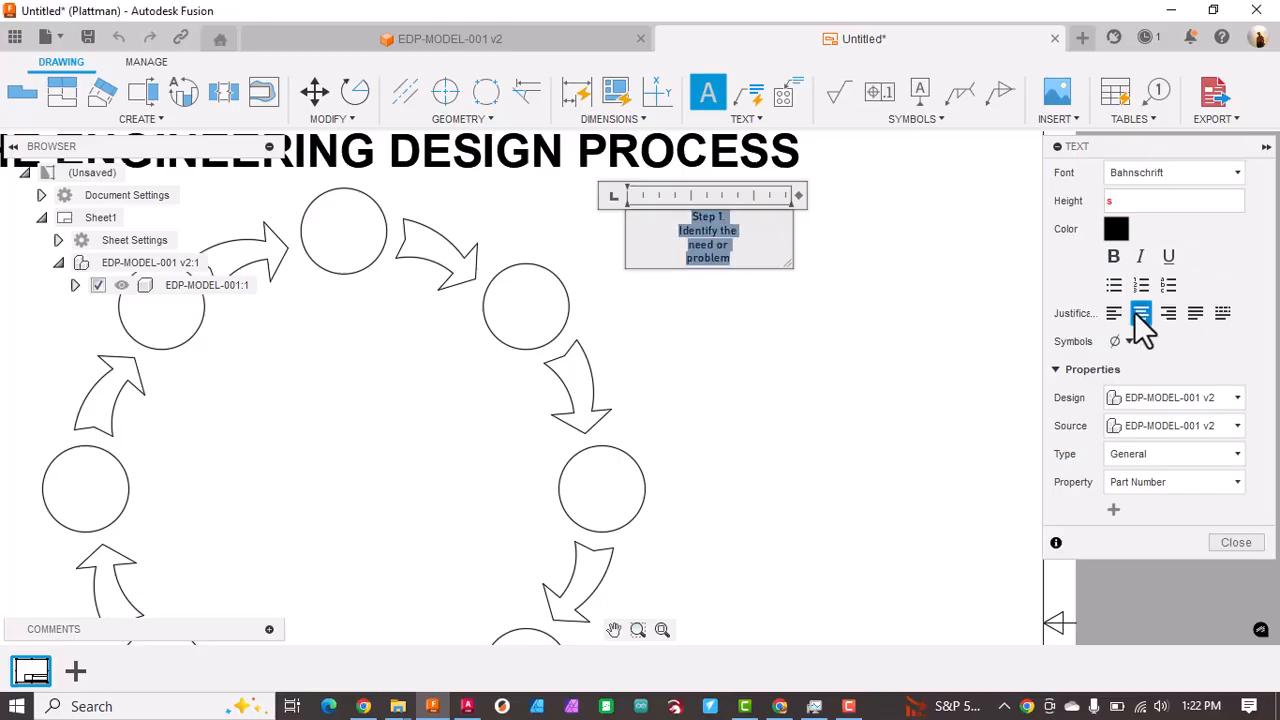
left_click(849, 303)
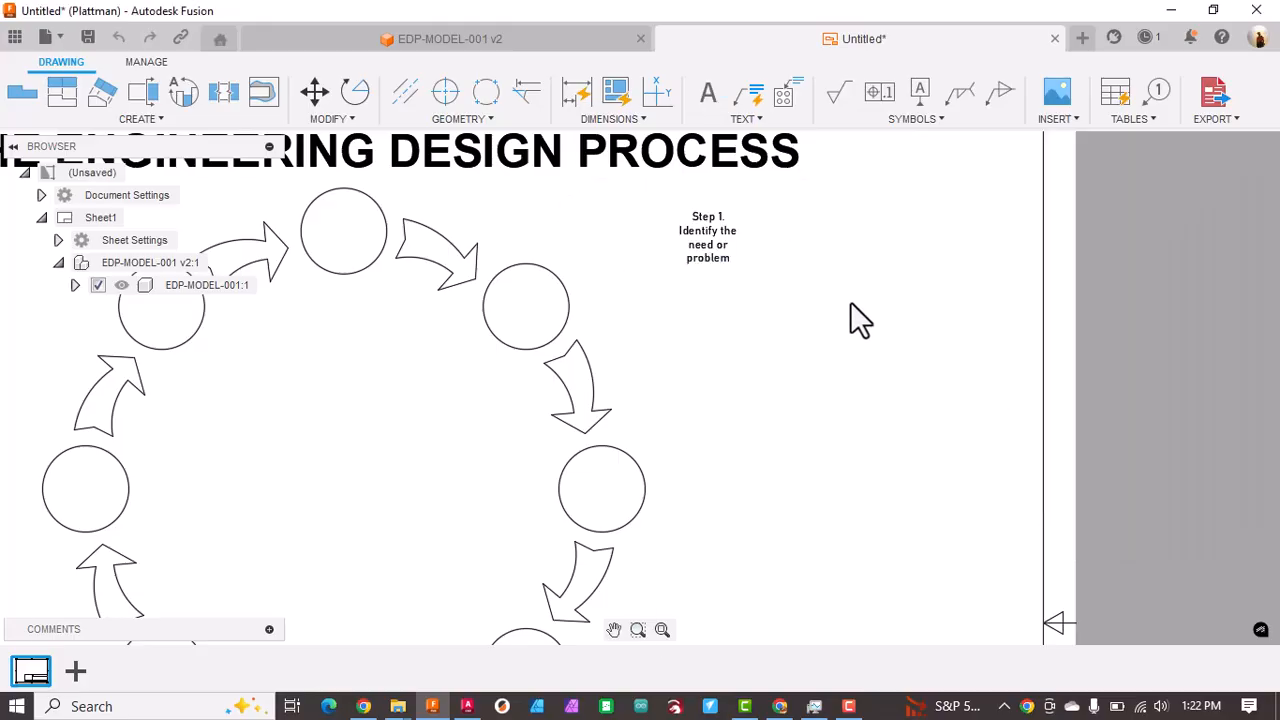
left_click(731, 245)
left_click_drag(723, 237, 361, 233)
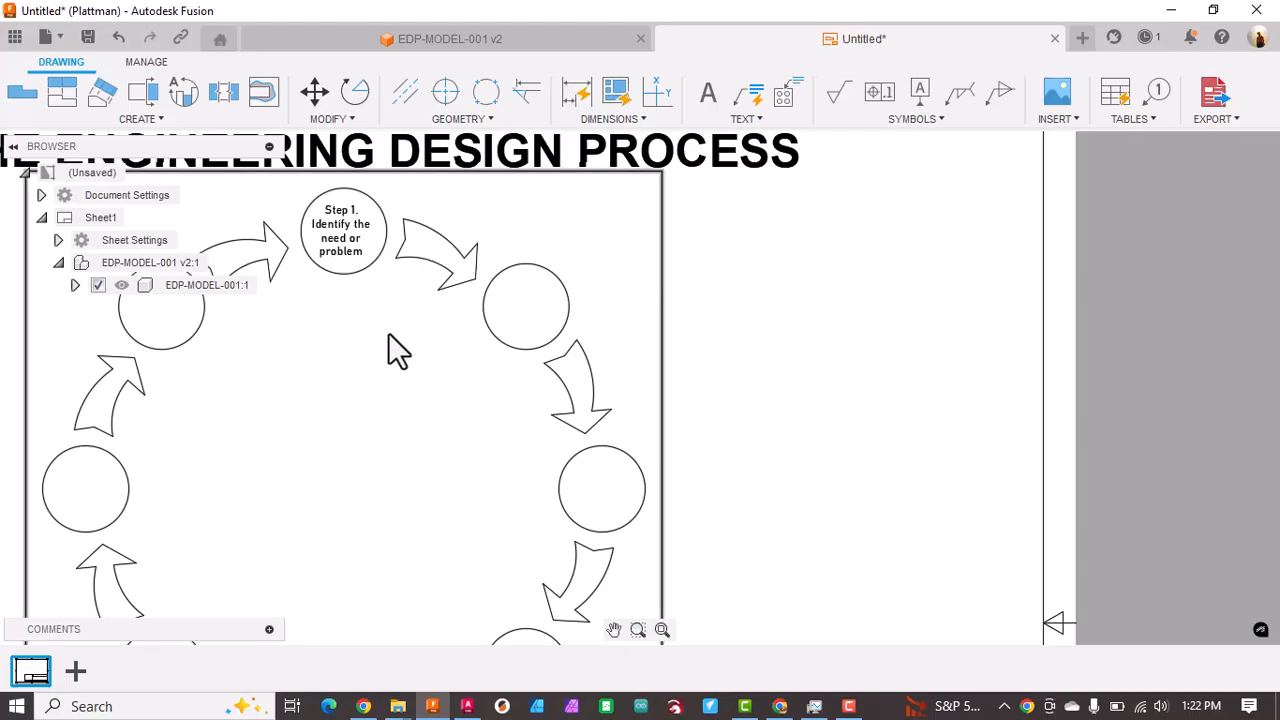
left_click(350, 223)
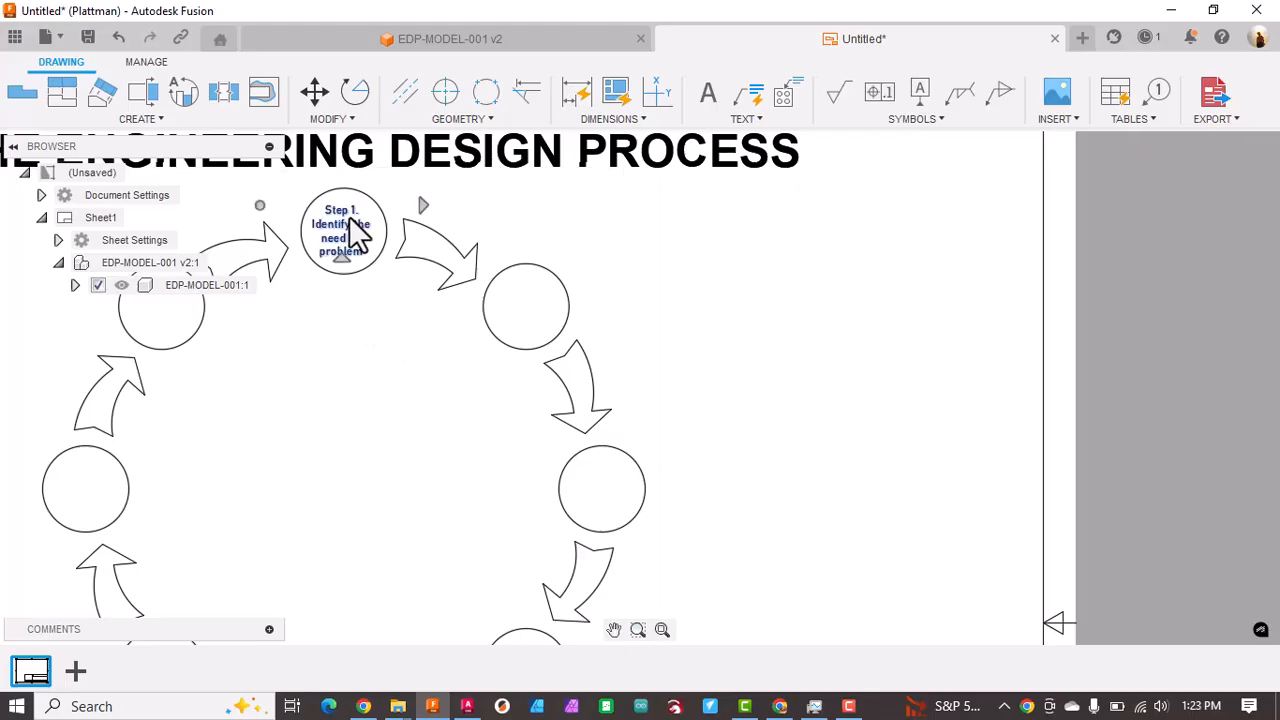
key("Escape")
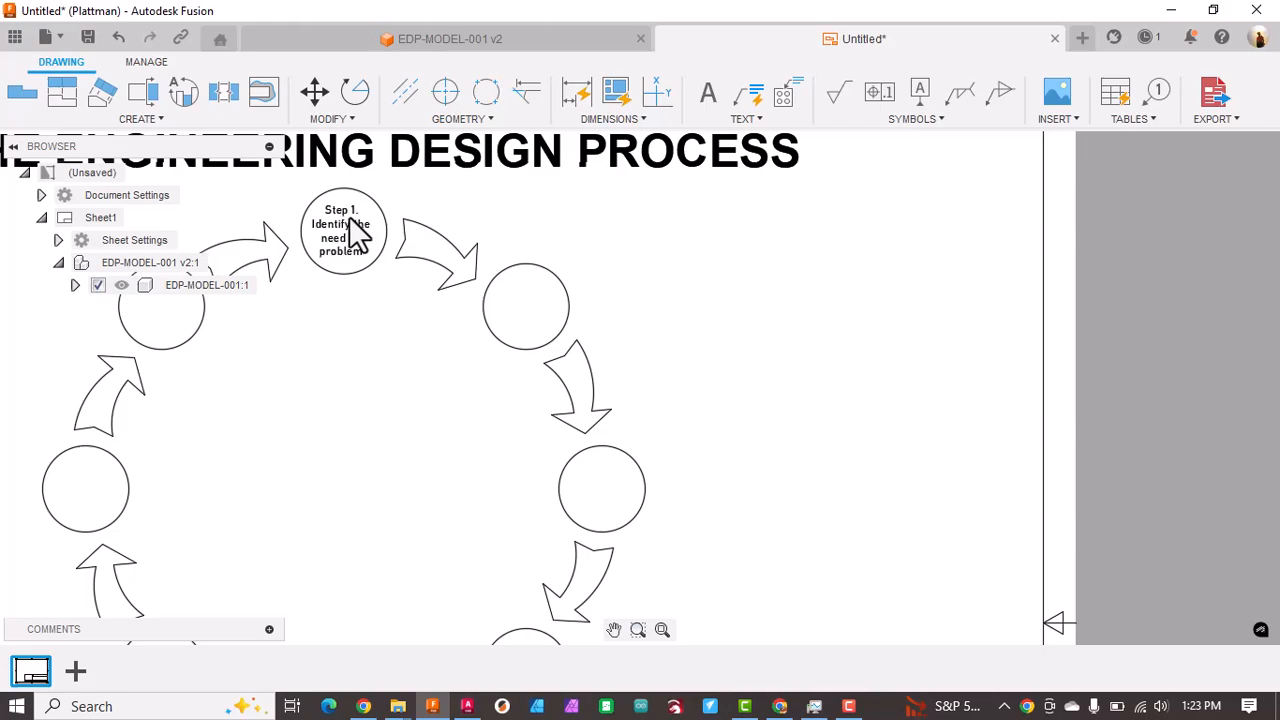
left_click(356, 230)
key("m")
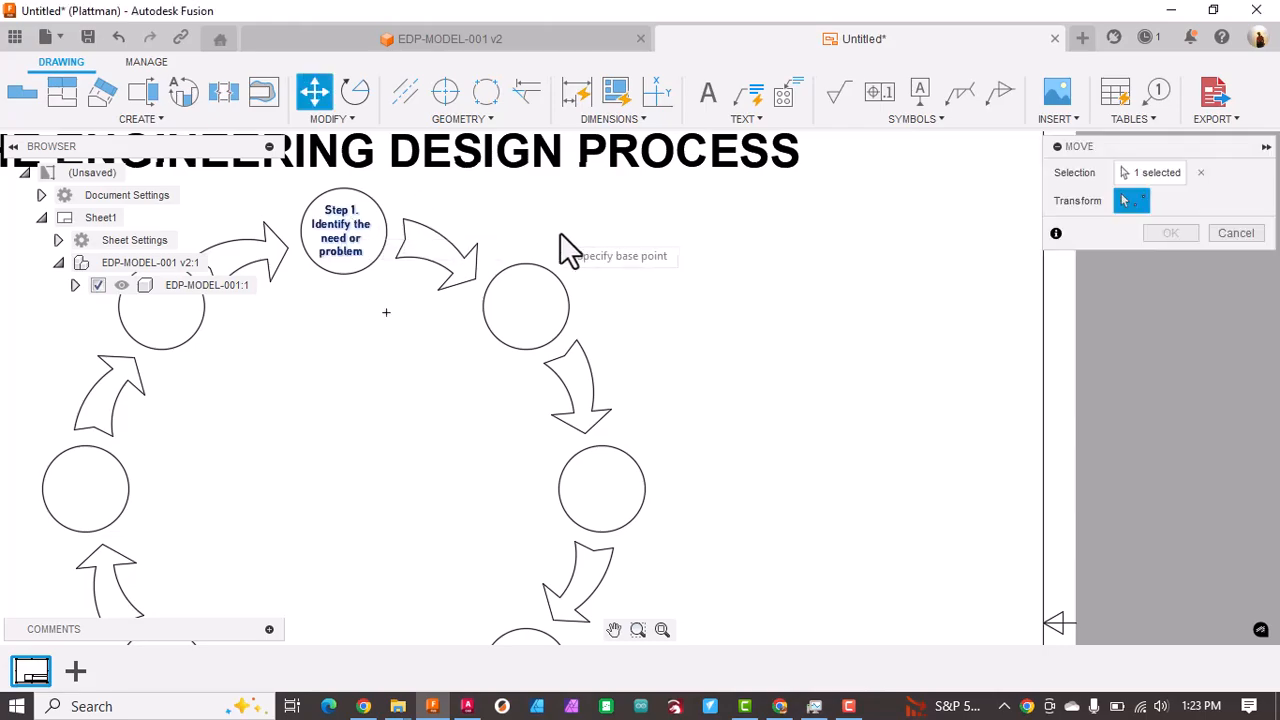
left_click(349, 252)
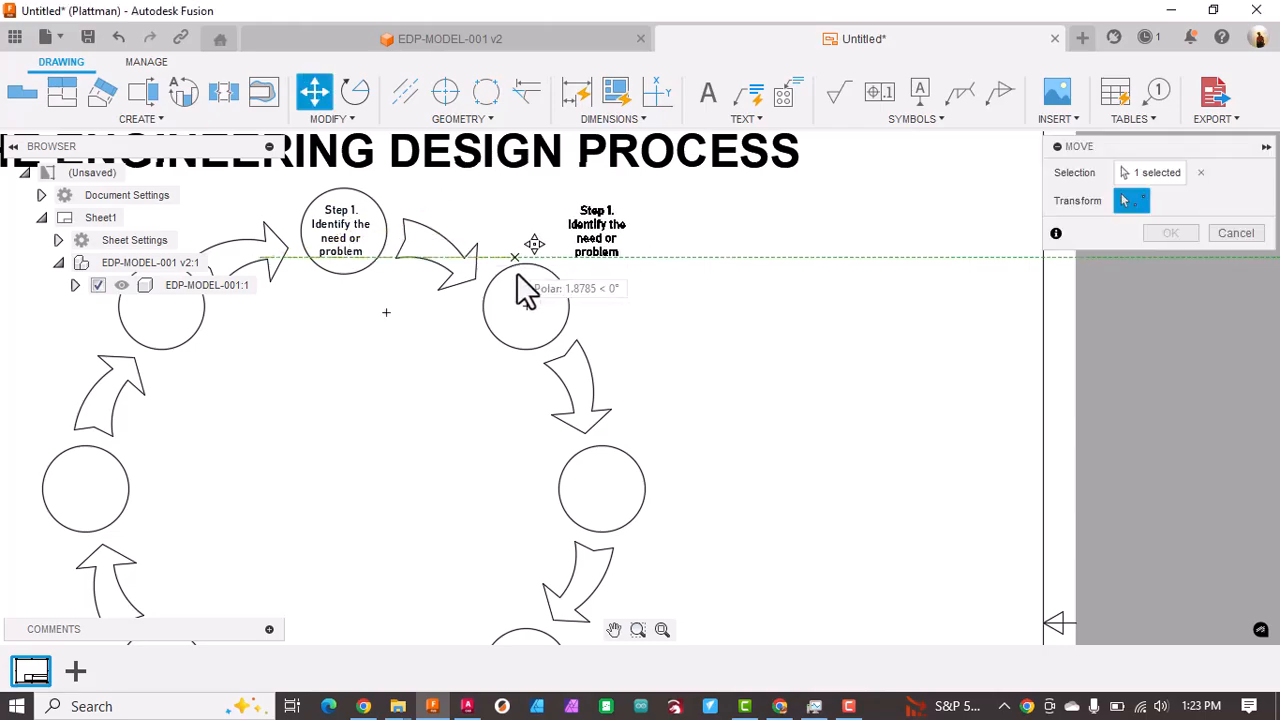
left_click(447, 336)
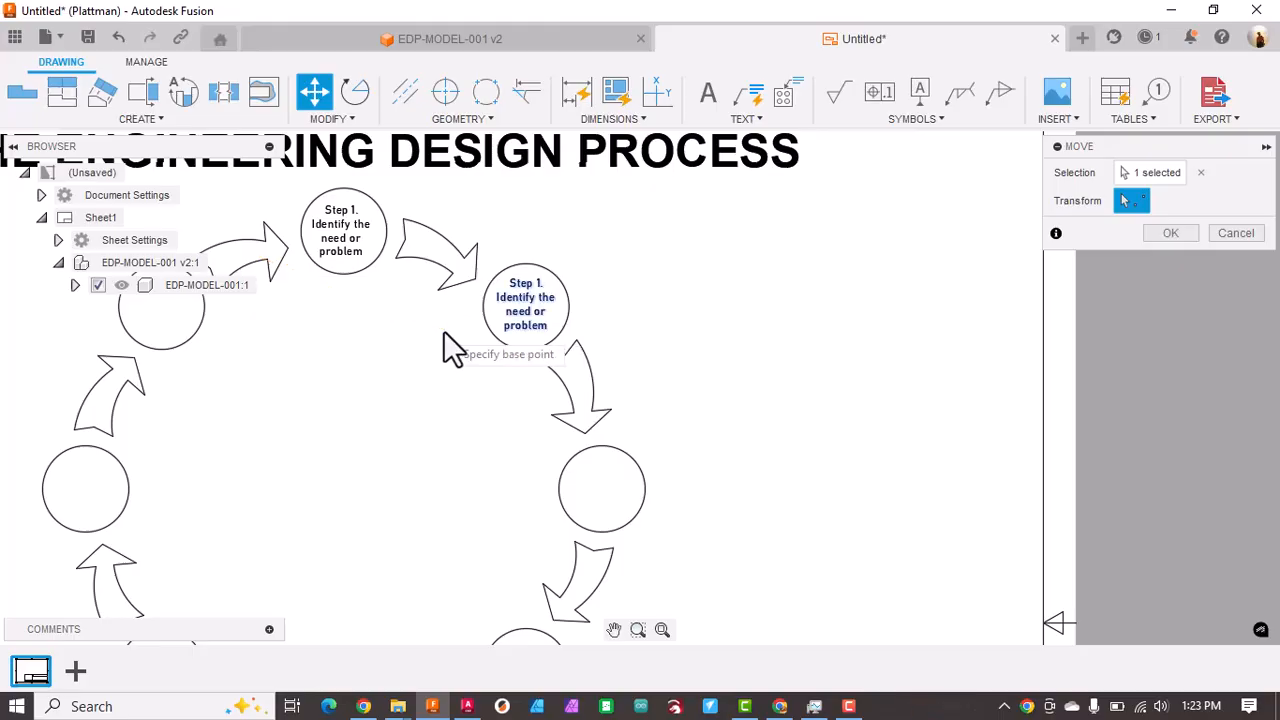
left_click(519, 300)
left_click(530, 316)
left_click(526, 316)
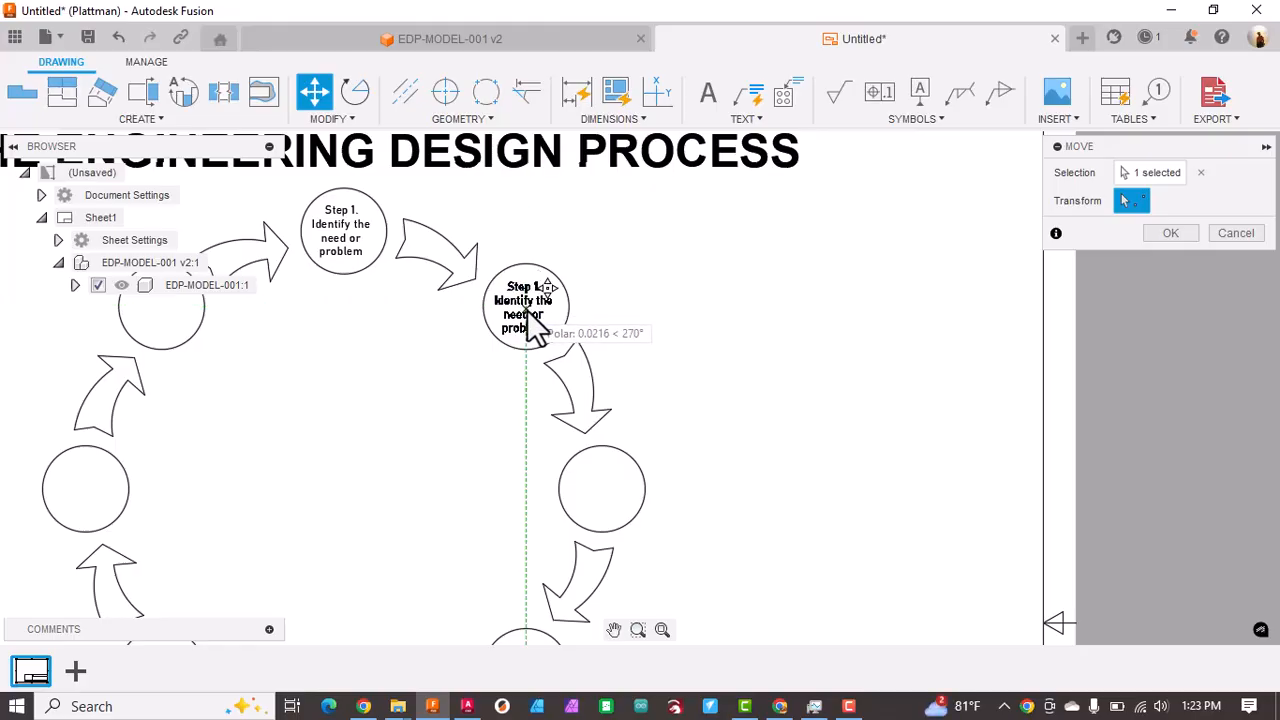
left_click(538, 326)
left_click(706, 326)
left_click(708, 328)
key("Escape")
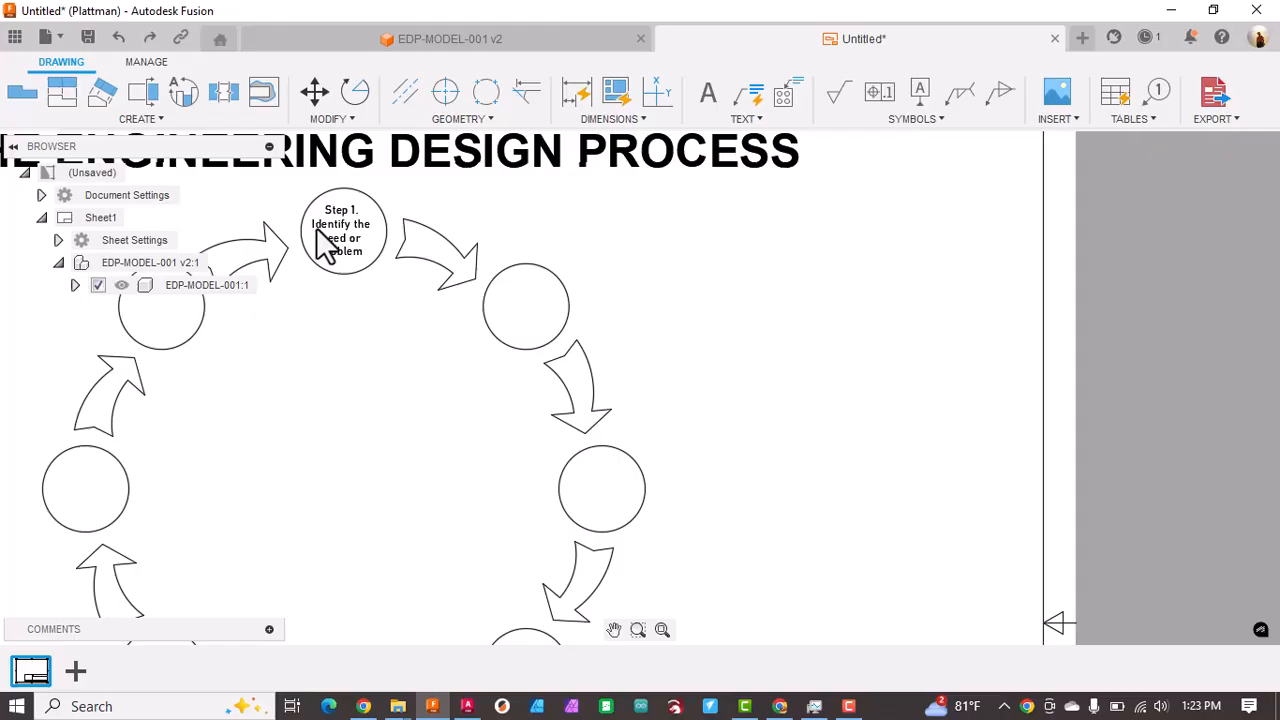
left_click(358, 250)
left_click_drag(351, 234, 541, 294)
key("ctrl+z")
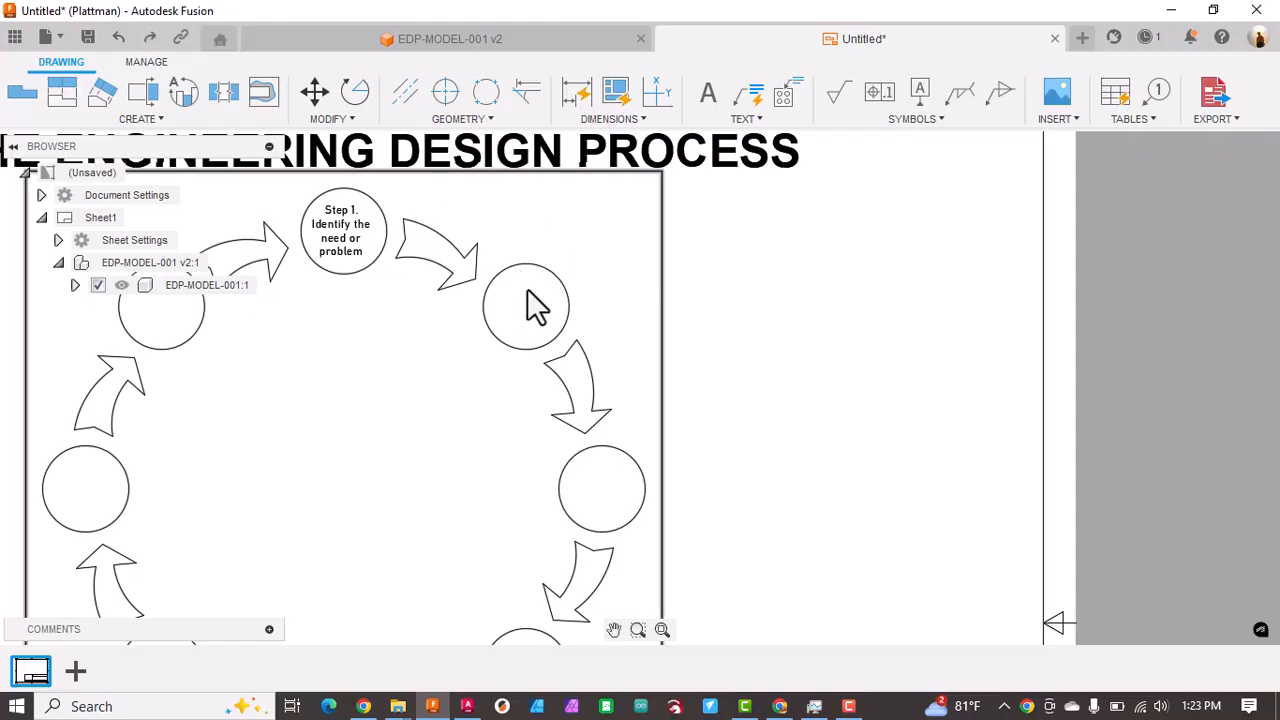
Step: Copy the Step 1 text with the Move command into the middle of the next circle clockwise
left_click(344, 230)
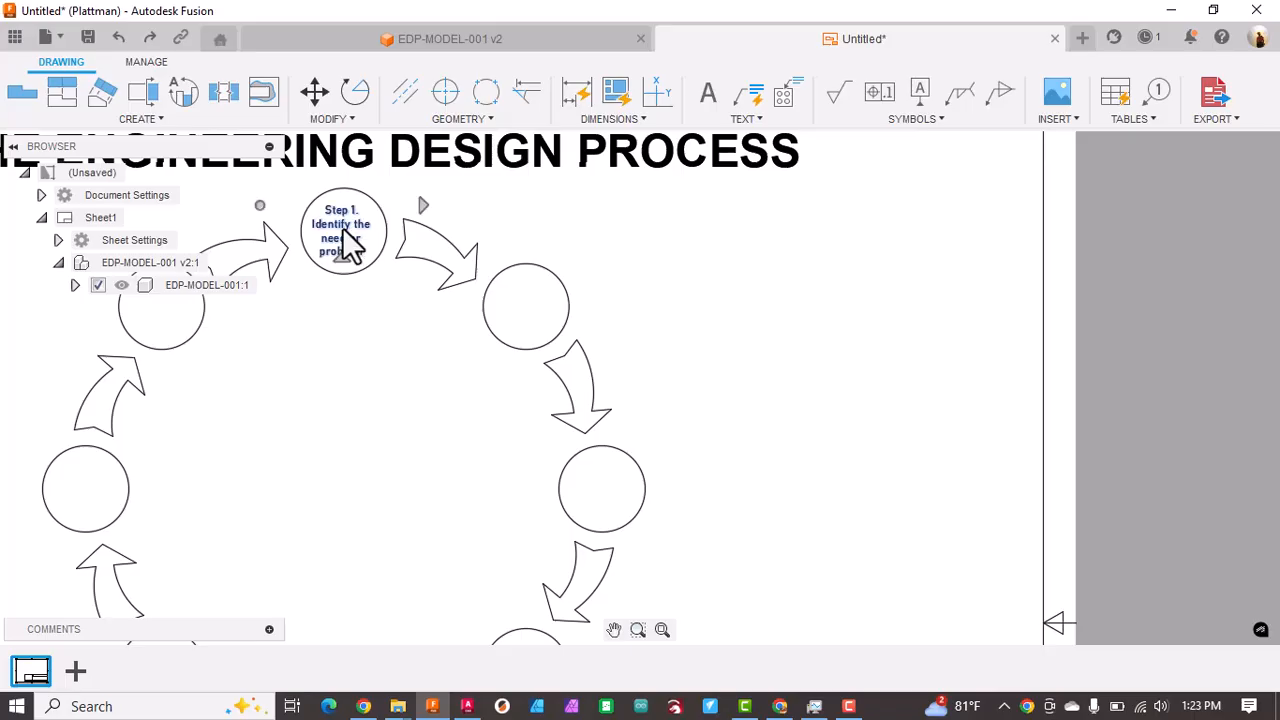
key("m")
left_click(423, 205)
left_click(609, 284)
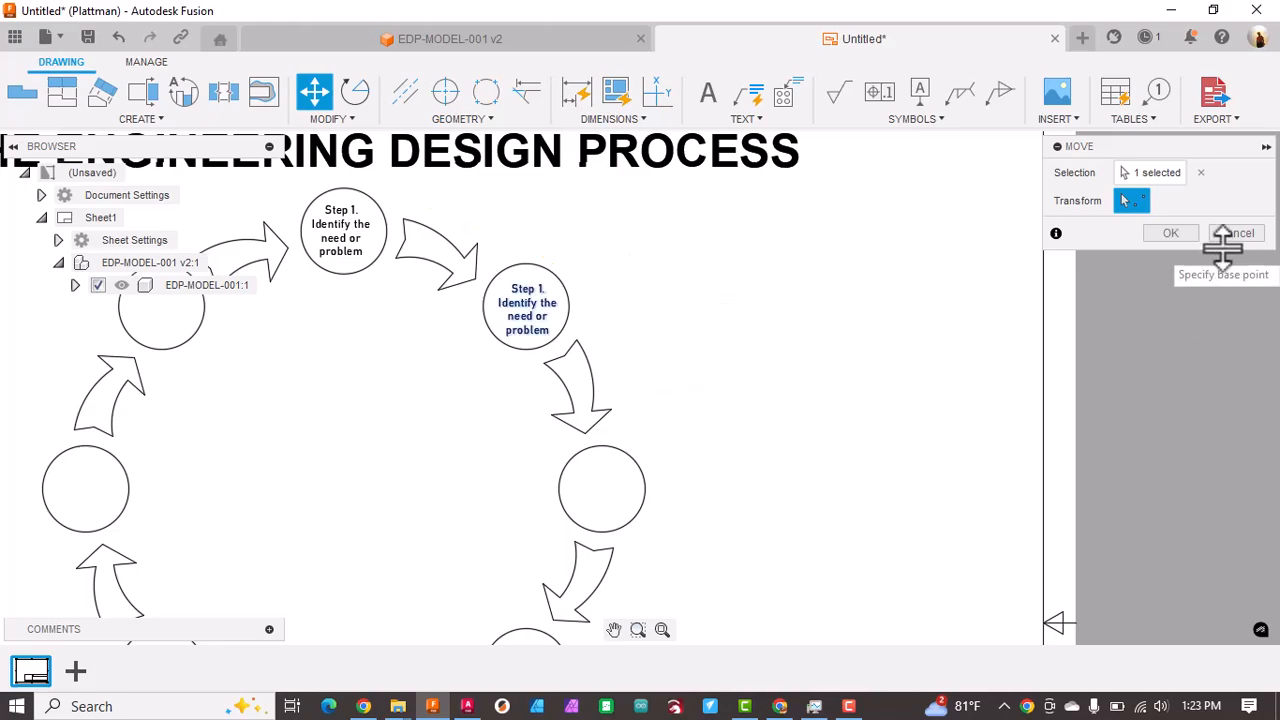
left_click(1170, 232)
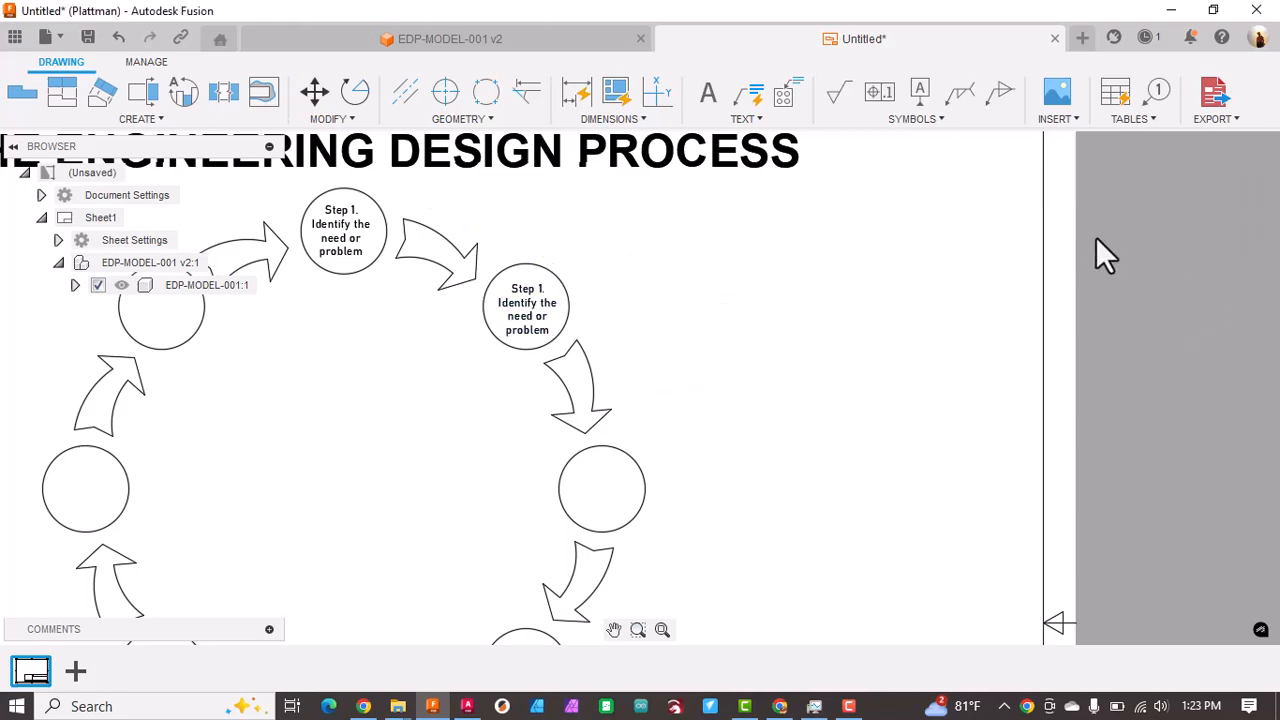
Step: Replace the copied label in the second circle with "Step 2." and "Identify" on the line below
double_click(556, 320)
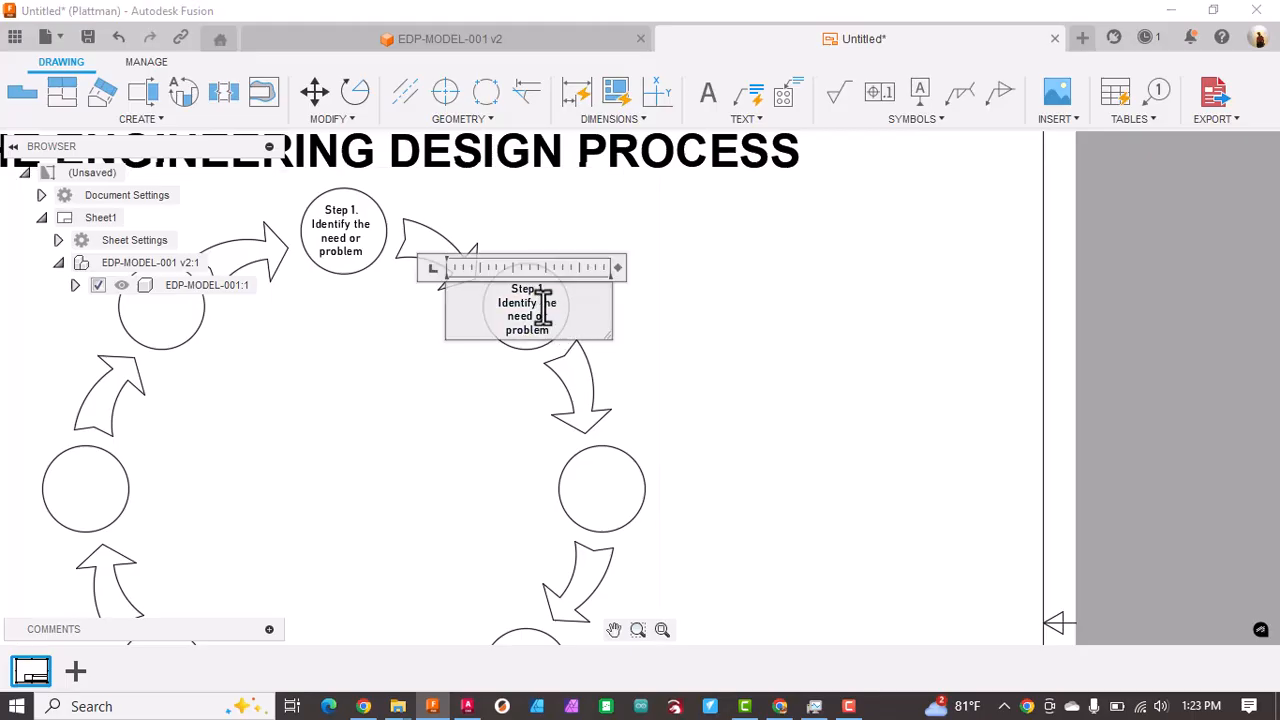
left_click_drag(539, 289, 566, 342)
type("2")
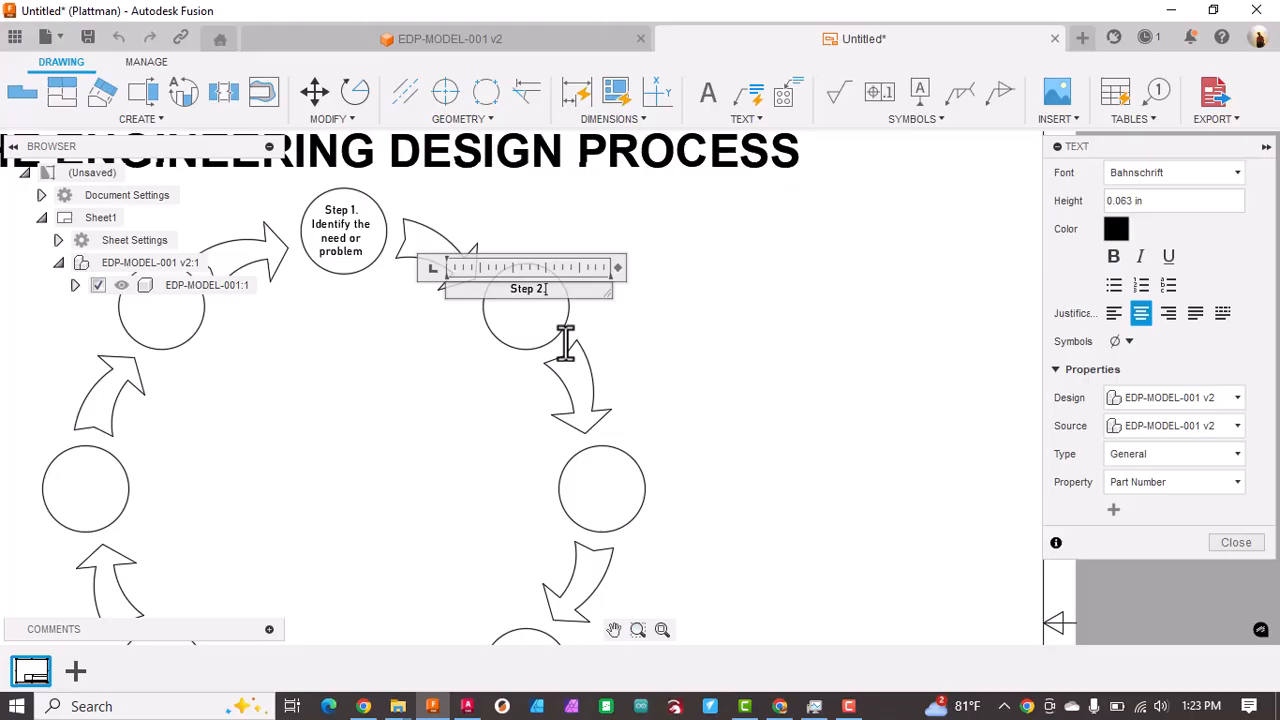
key("Return")
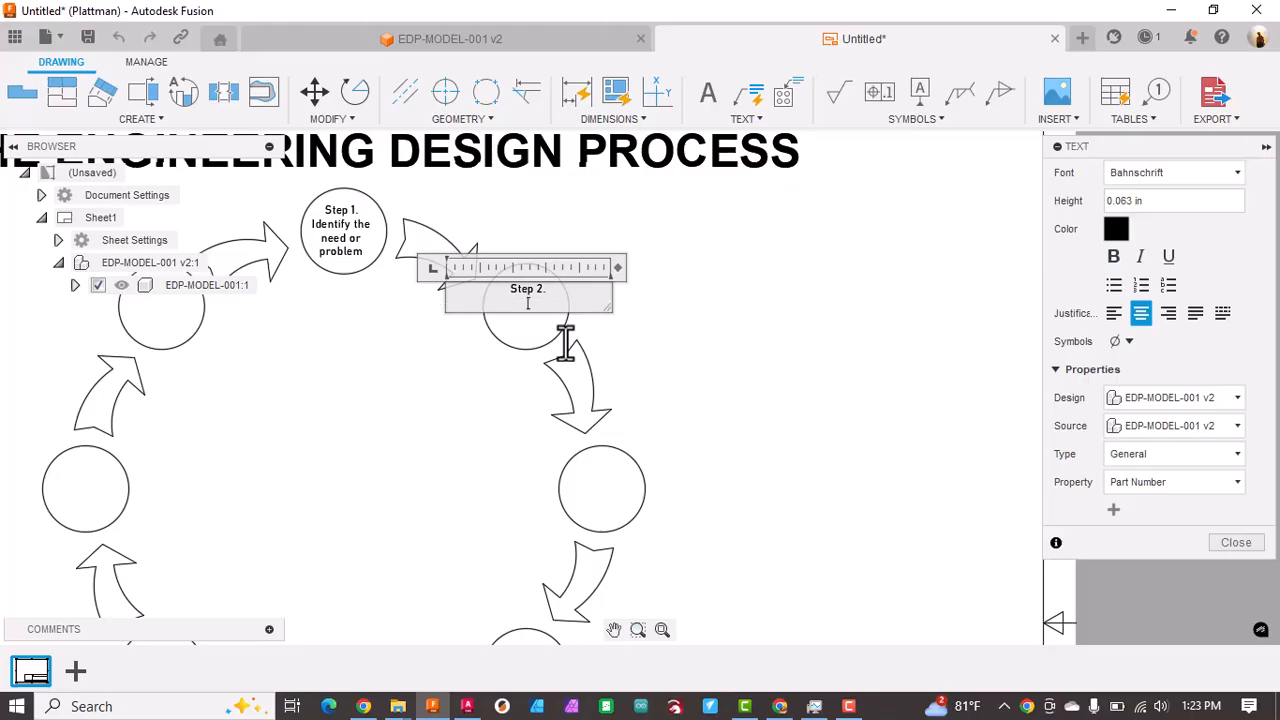
type("Identify")
key("Return")
type("cdr")
key("BackSpace")
key("BackSpace")
key("BackSpace")
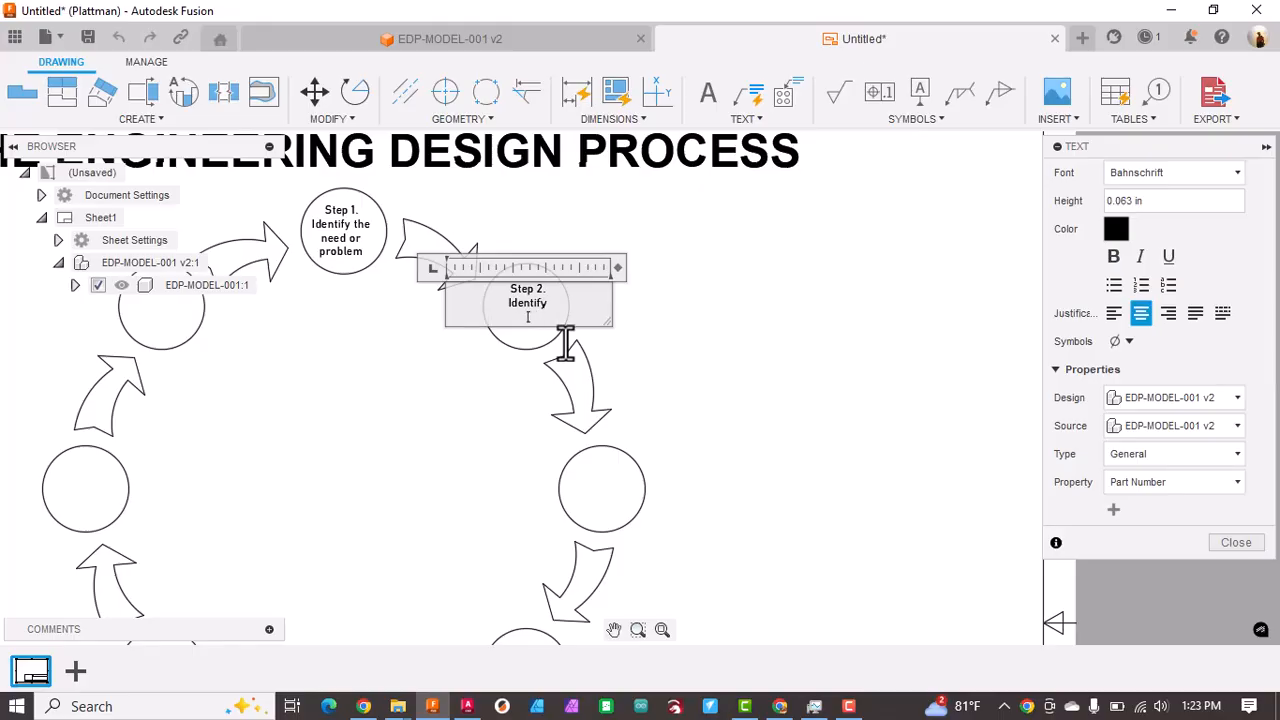
Step: Add "Criteria &" and "Constraints" on separate lines under "Identify" and finish editing the Step 2 text
type("Criteria &")
key("Return")
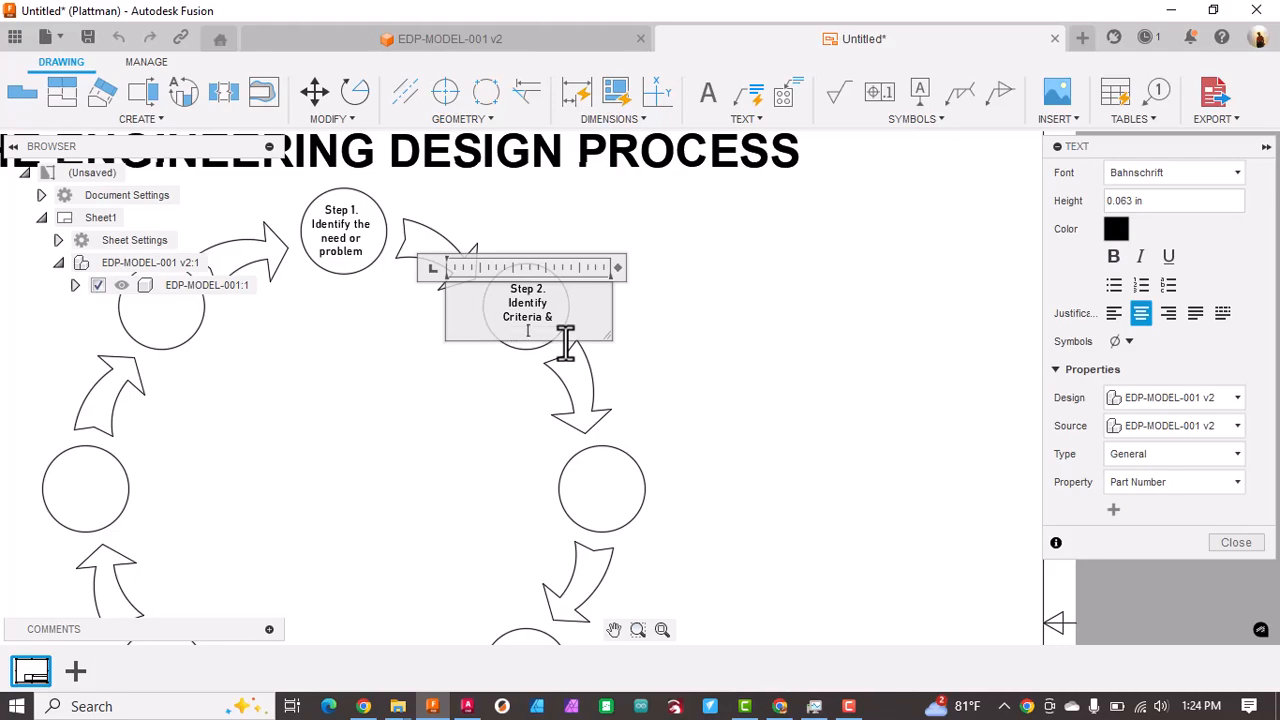
type("Constraints")
left_click(666, 344)
Step: Reposition the Step 2 text so it sits centred inside its circle
left_click(519, 300)
left_click_drag(519, 302, 521, 292)
left_click(517, 302)
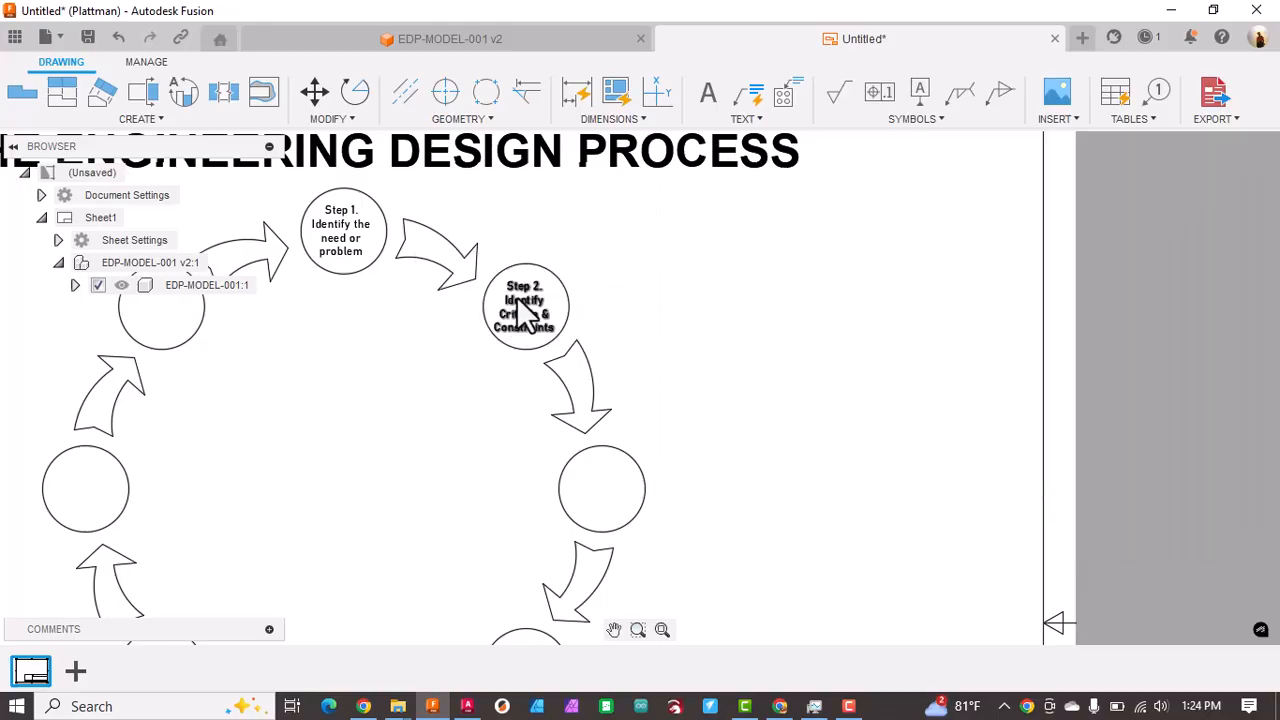
left_click(535, 296)
left_click_drag(531, 294, 533, 293)
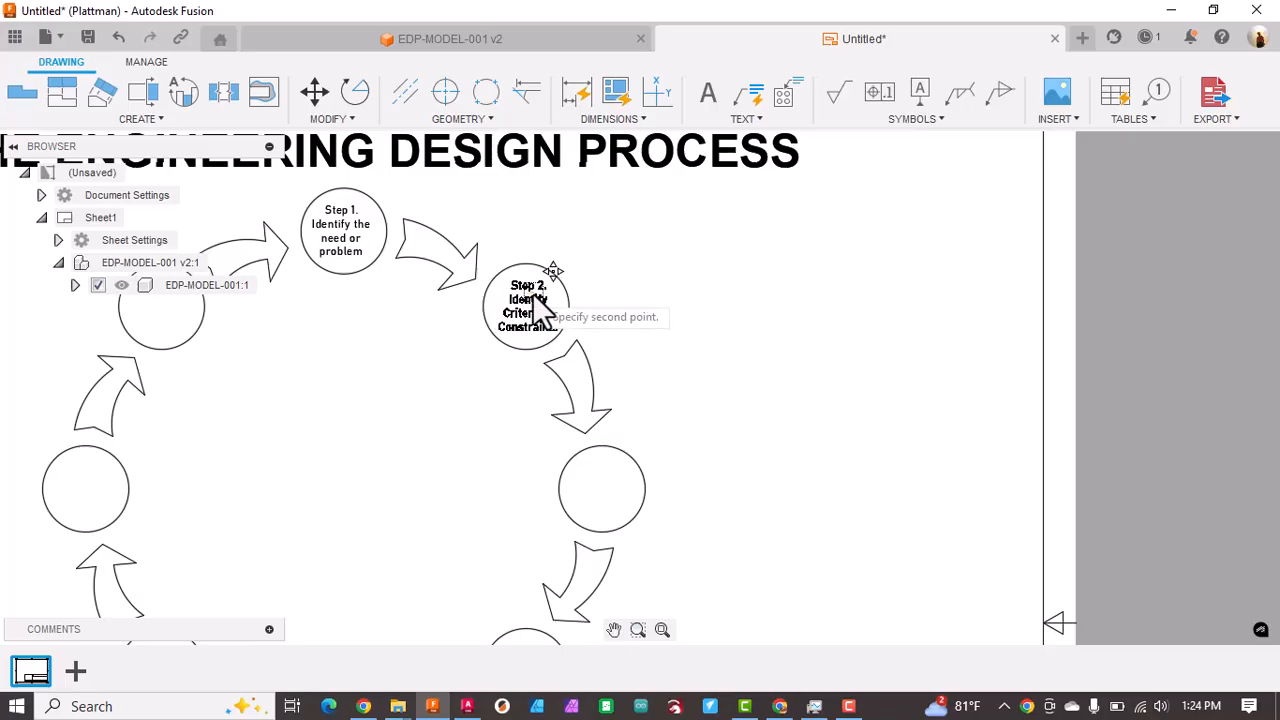
left_click(537, 310)
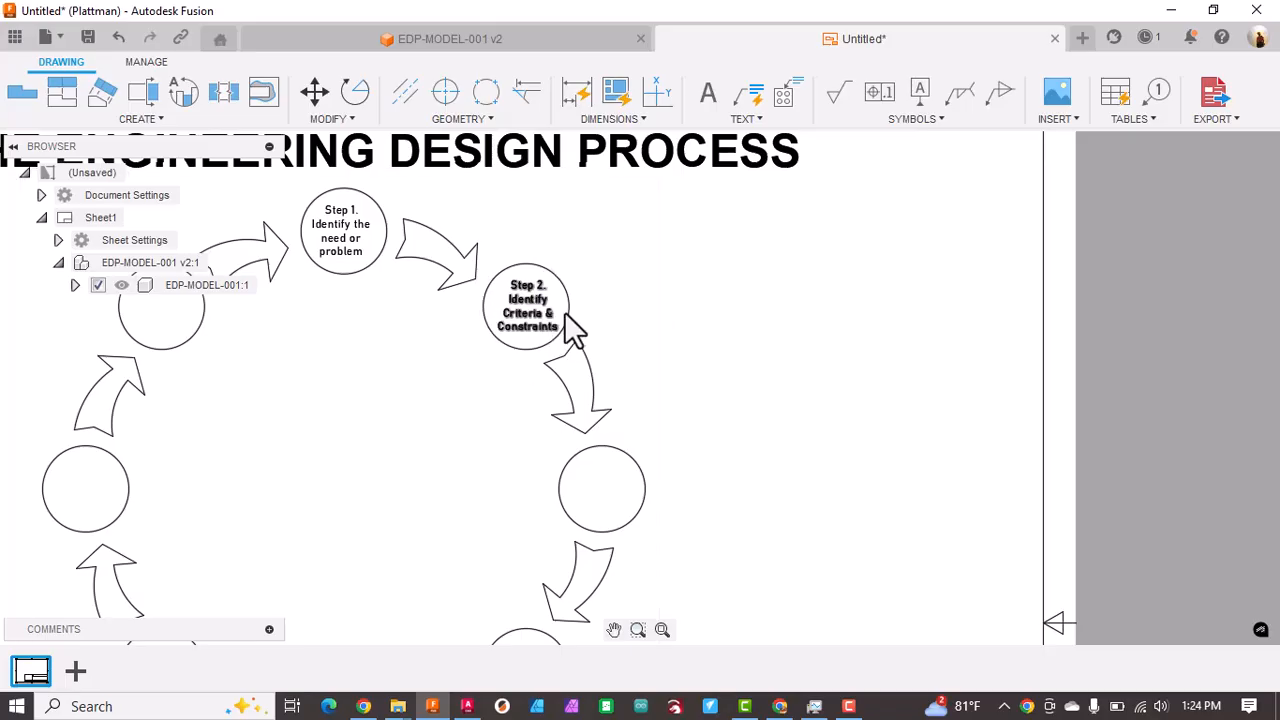
Step: Copy the Step 2 text with the Move command into the middle of the next circle clockwise
left_click(531, 311)
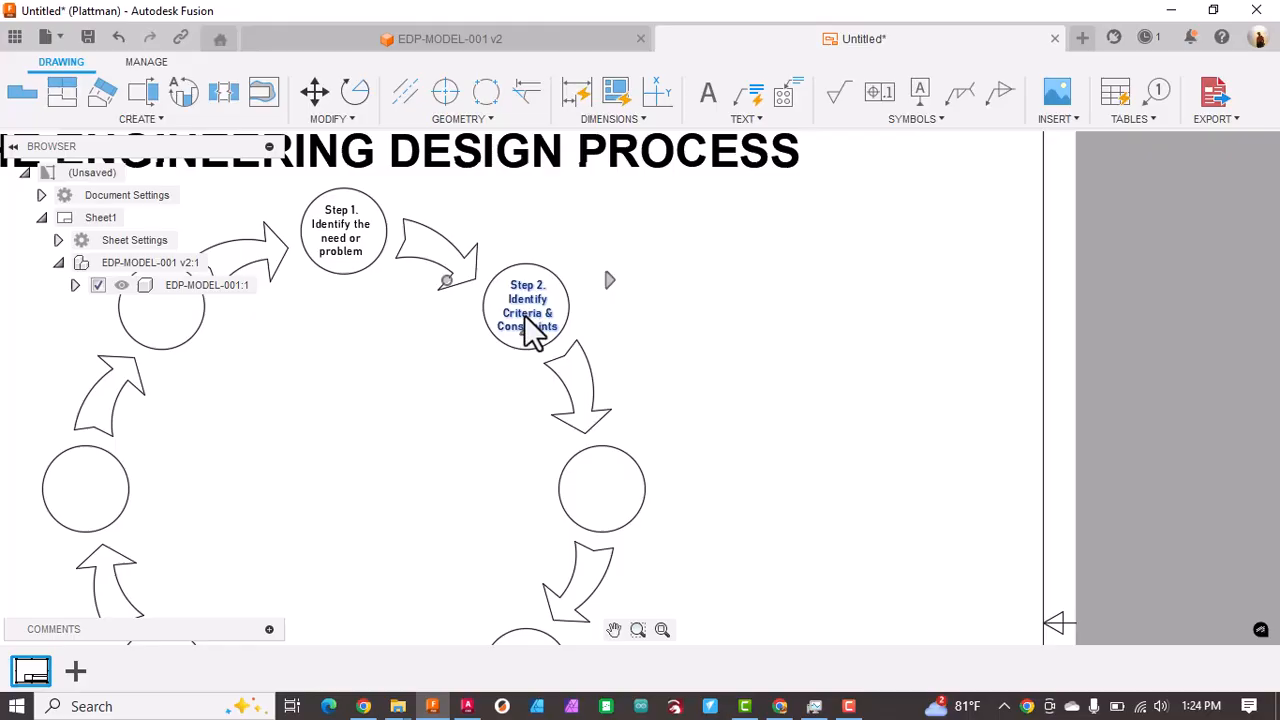
key("Escape")
left_click(525, 318)
key("m")
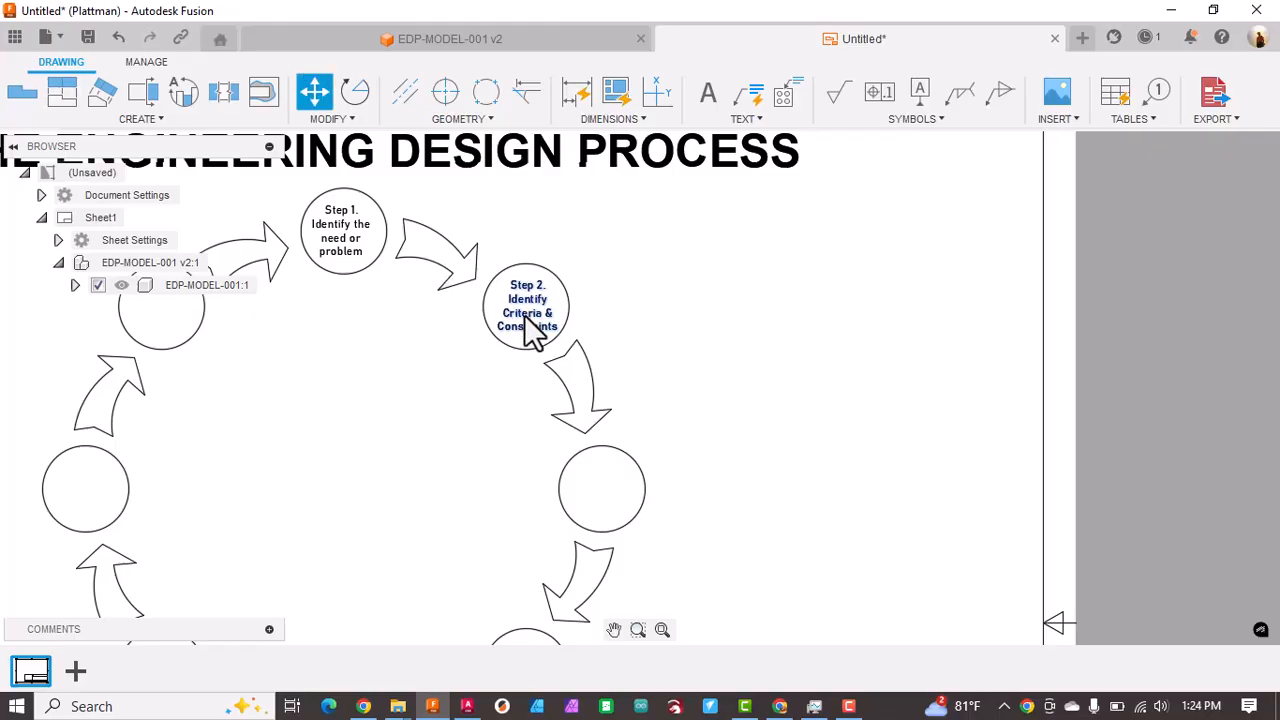
left_click(531, 323)
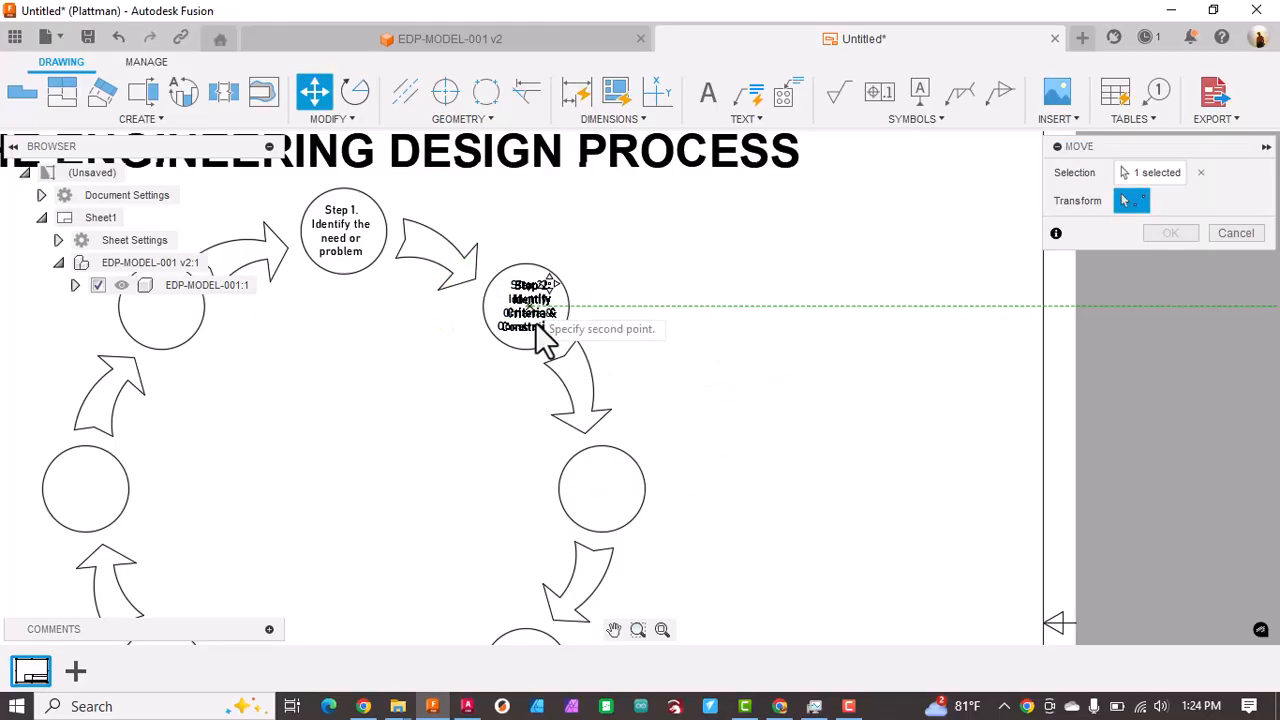
left_click(596, 485)
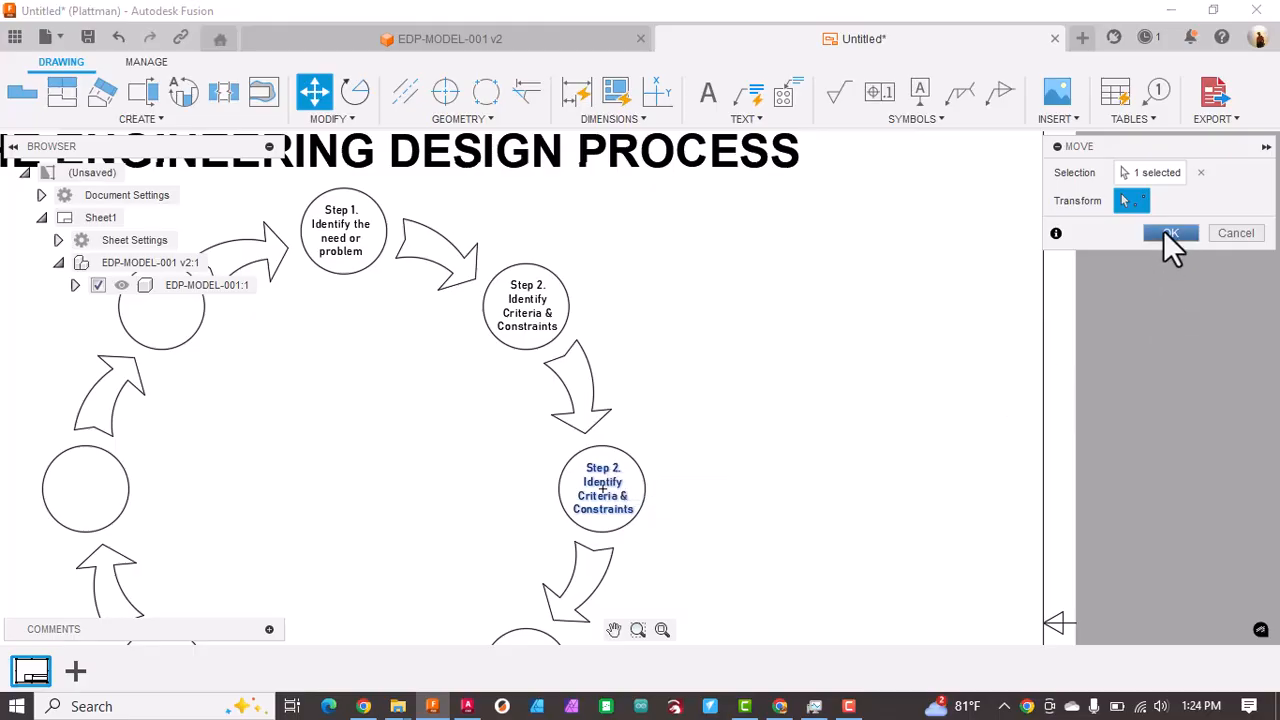
left_click(1166, 232)
Step: Change the first line of the copied label in the third circle to "Step 3.", keeping it on its own line
double_click(616, 472)
left_click_drag(612, 463, 625, 469)
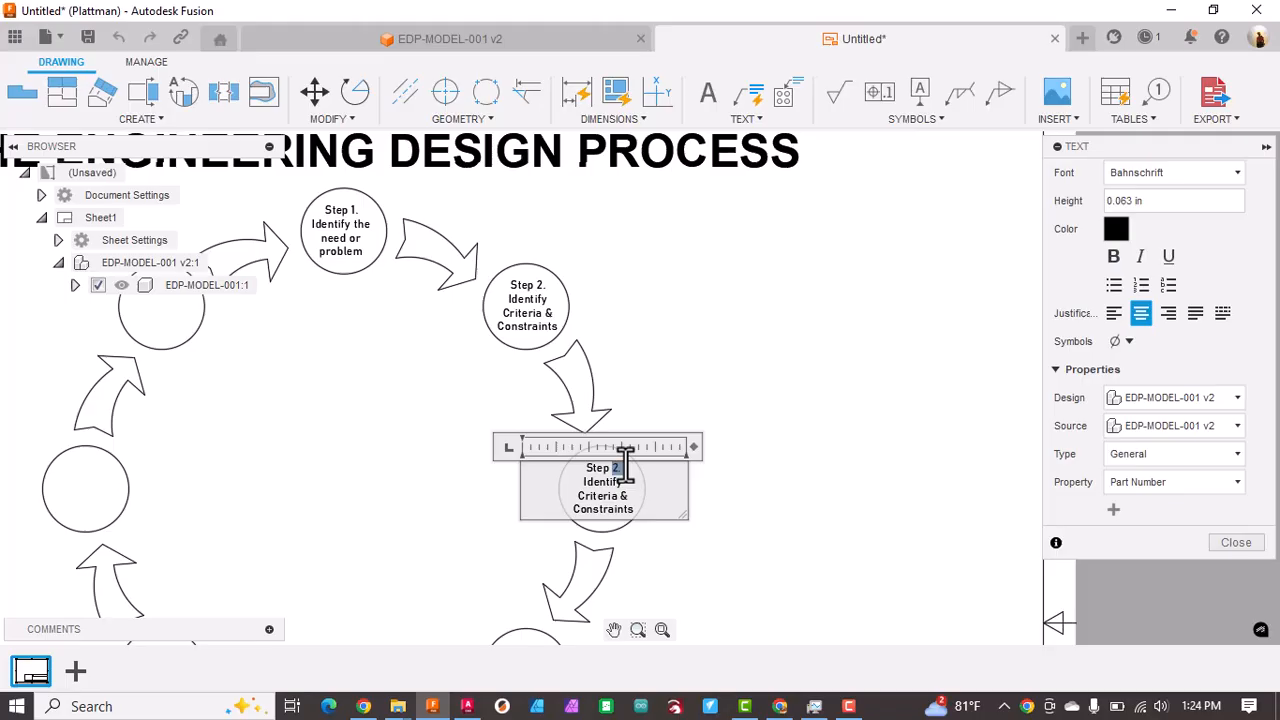
type("3.Identify")
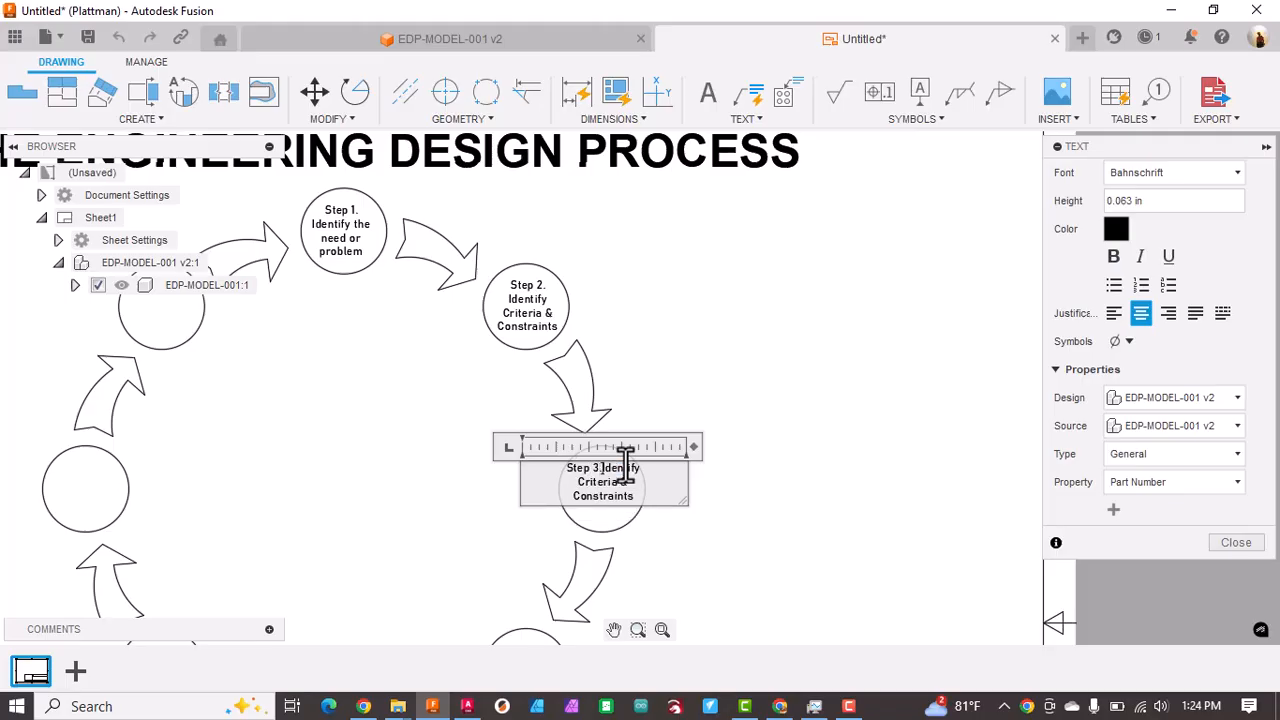
key("Return")
Step: Replace the remaining lines under "Step 3." with "Brainstorm", "Possible" and "Solutions" on separate lines and finish editing
key("shift+Down")
key("shift+Down")
key("shift+Down")
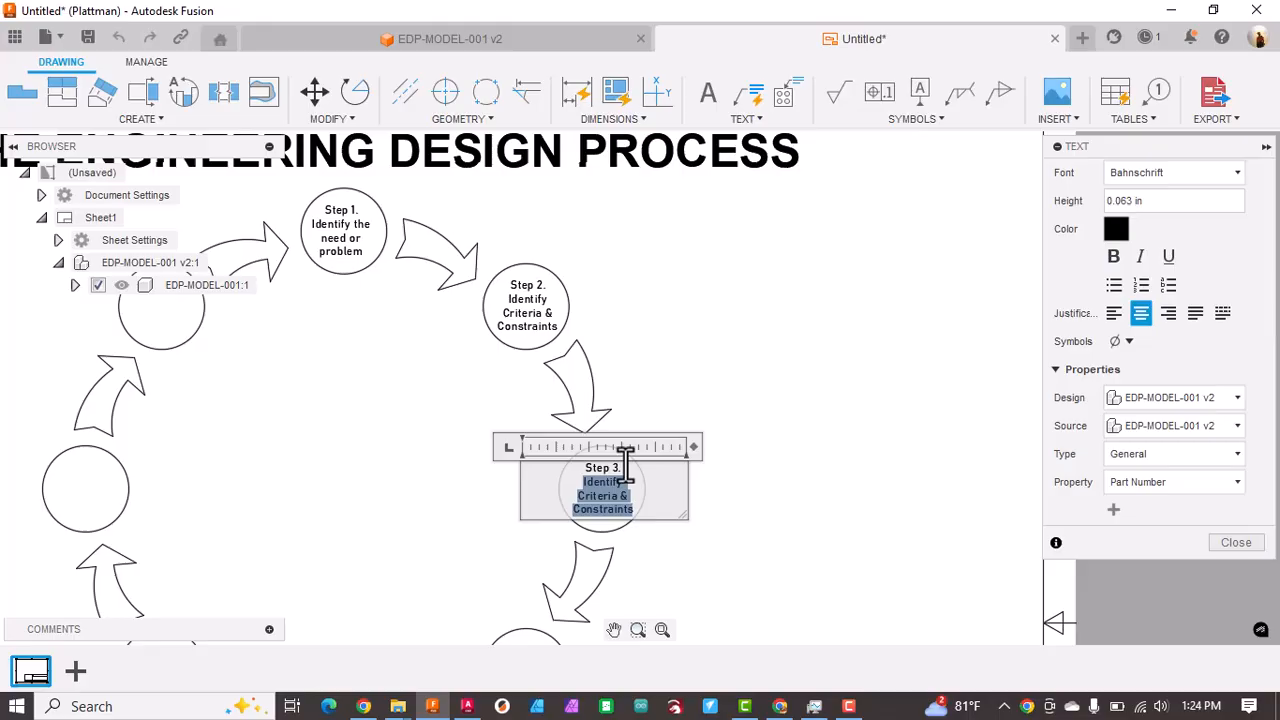
type("Bra")
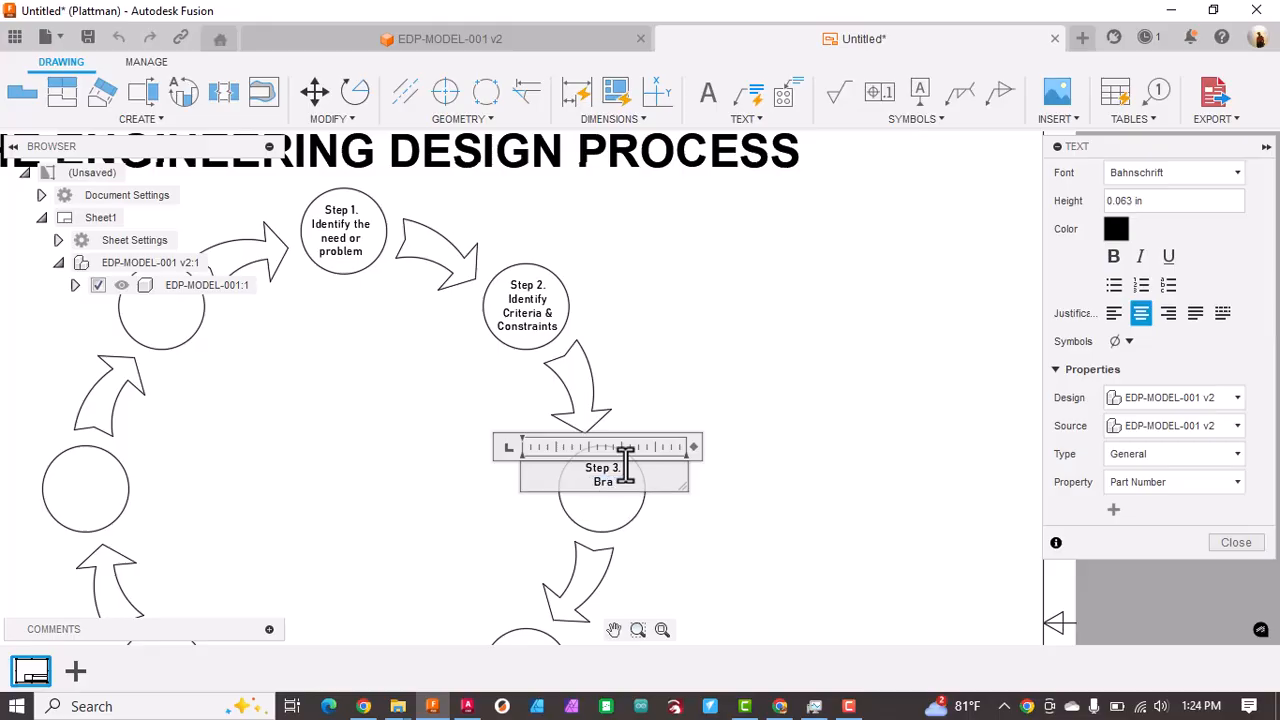
type("instorm")
key("Return")
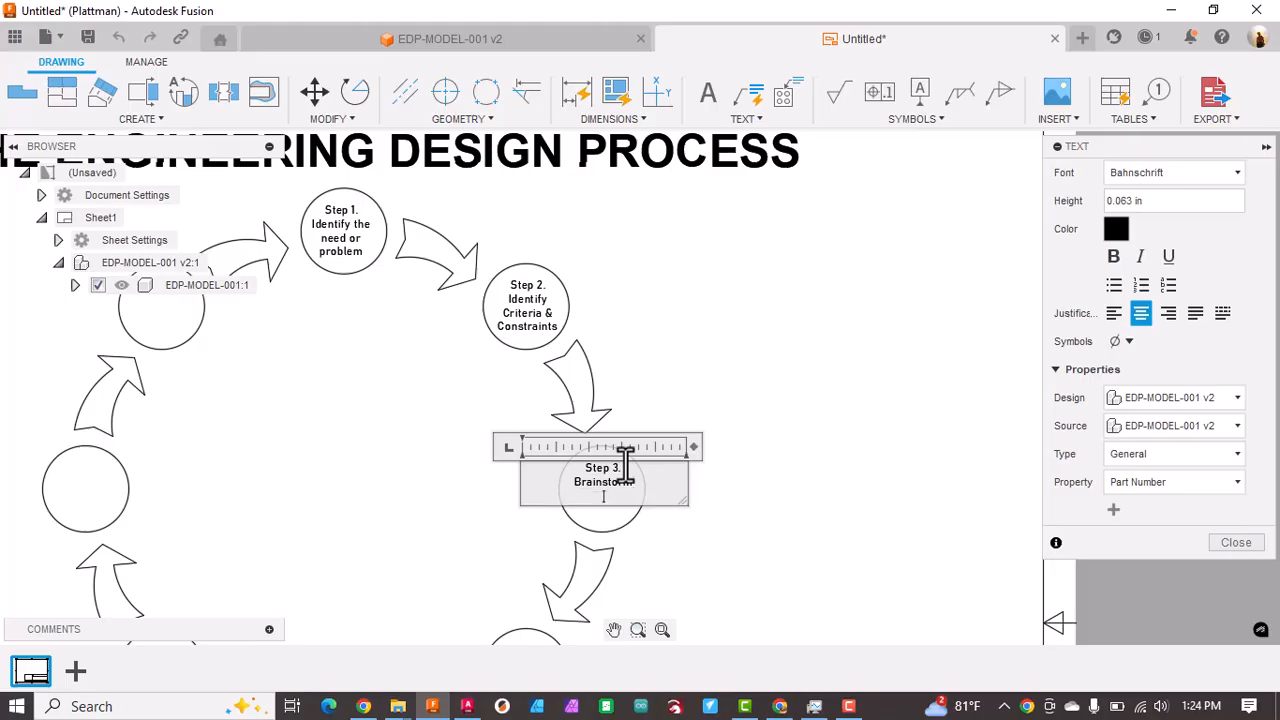
type("Possible")
key("Return")
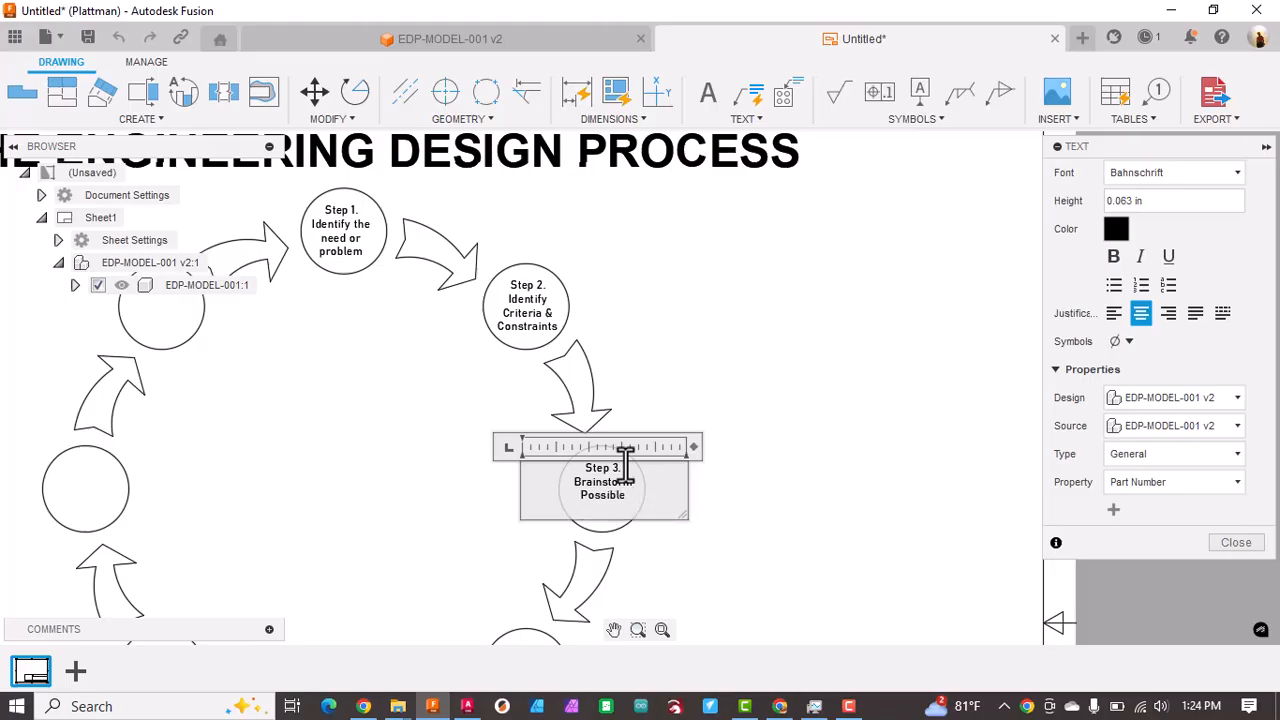
type("Solutions")
left_click(856, 500)
Step: Copy the Step 7 text with the Move command into the middle of the empty circle before Step 1
mouse_move(715, 467)
middle_mouse_down()
mouse_move(766, 397)
mouse_move(847, 349)
mouse_move(849, 334)
middle_mouse_up()
scroll(812, 330, "up", 1)
scroll(811, 325, "up", 2)
scroll(811, 325, "down", 5)
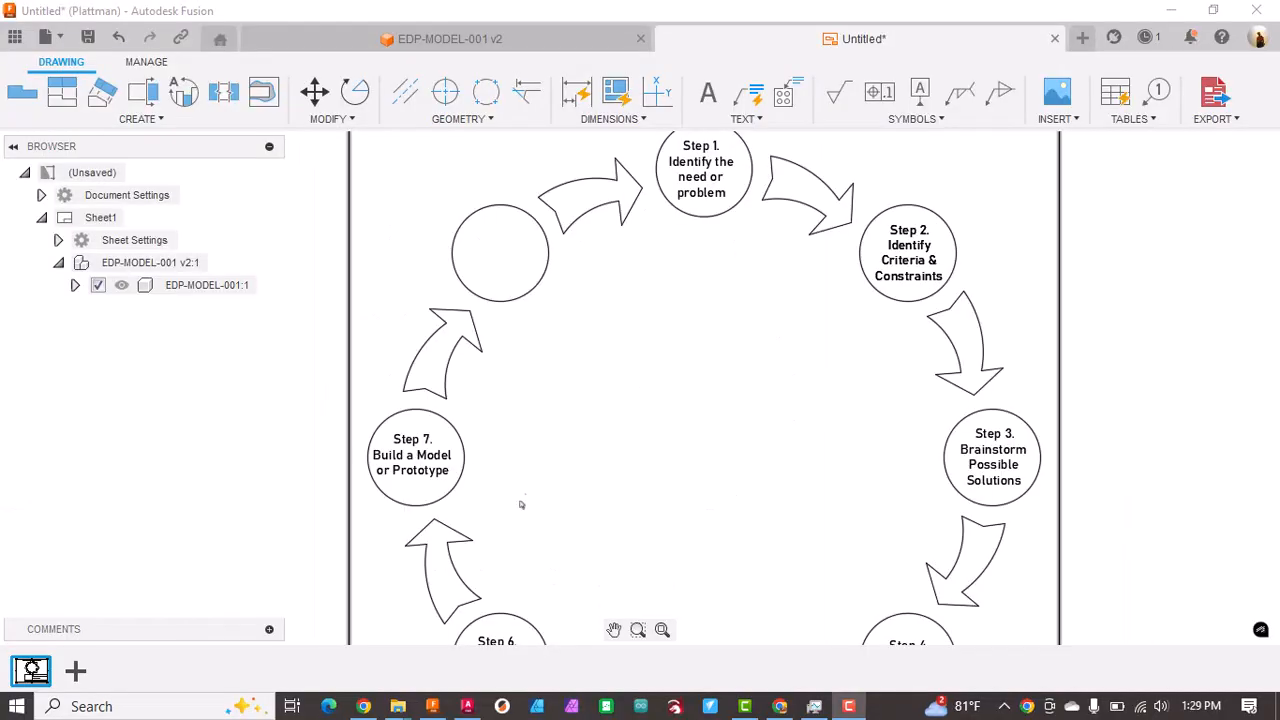
left_click(418, 456)
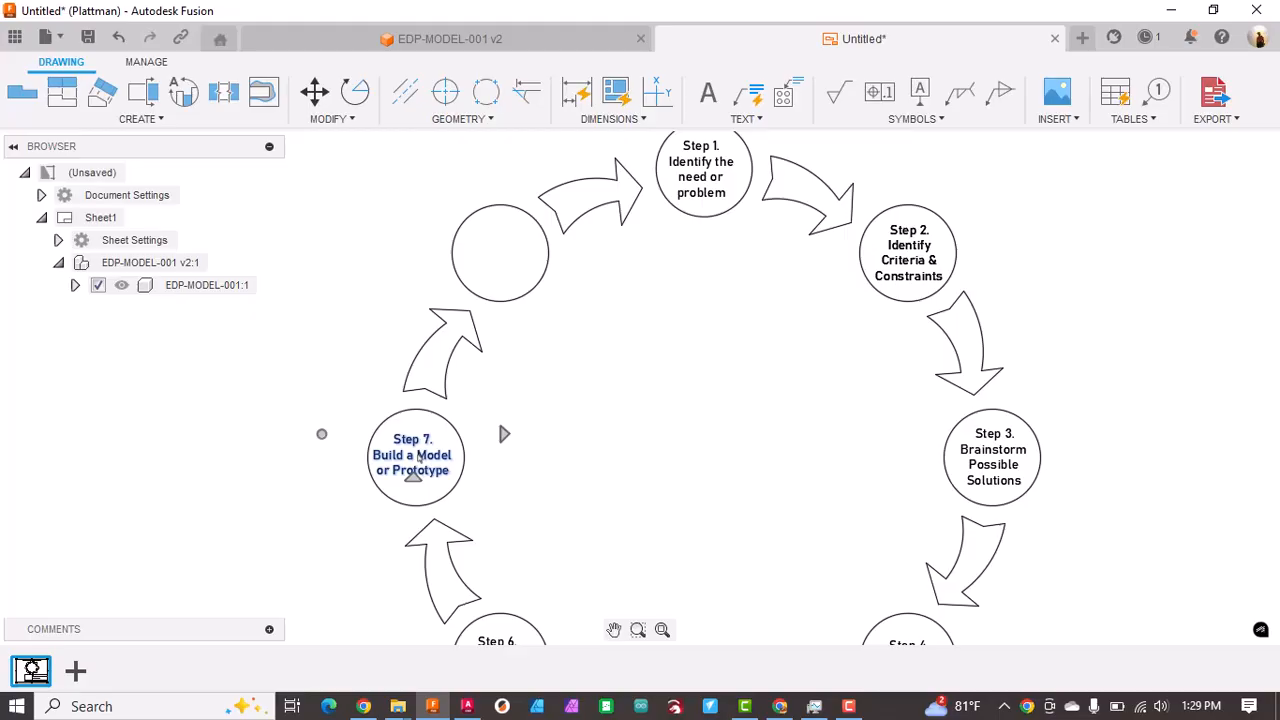
key("Escape")
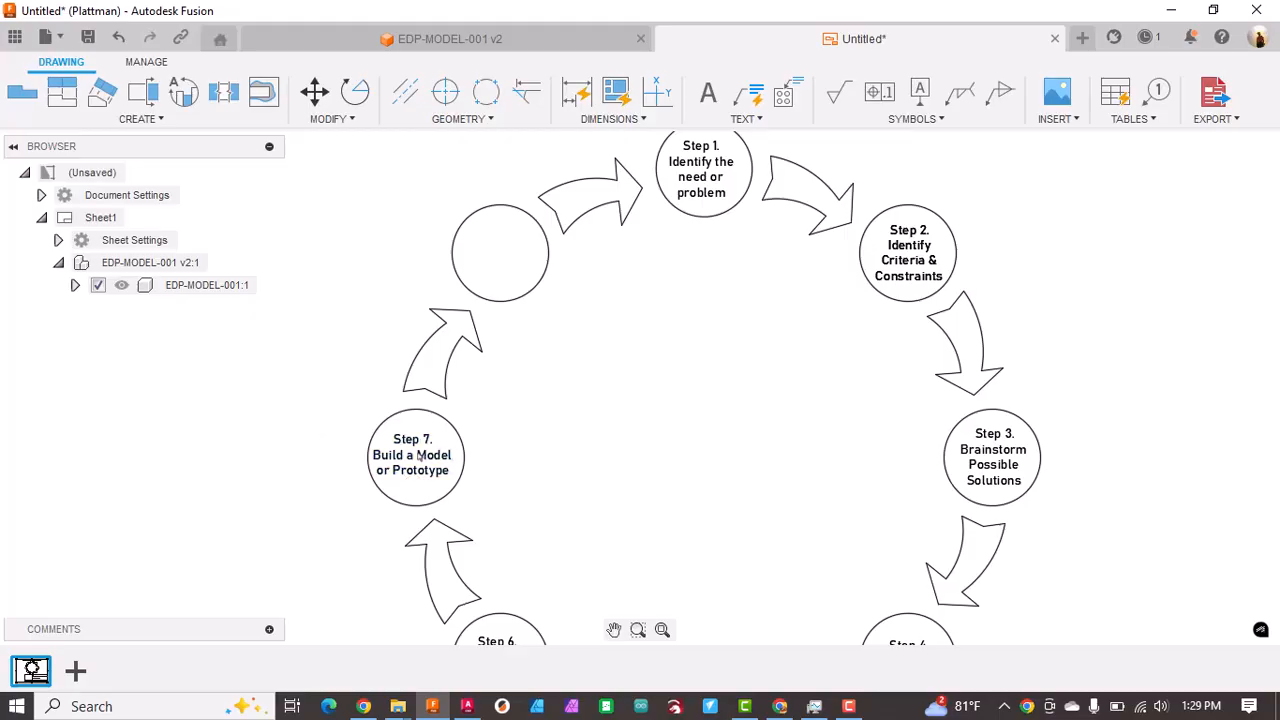
key("m")
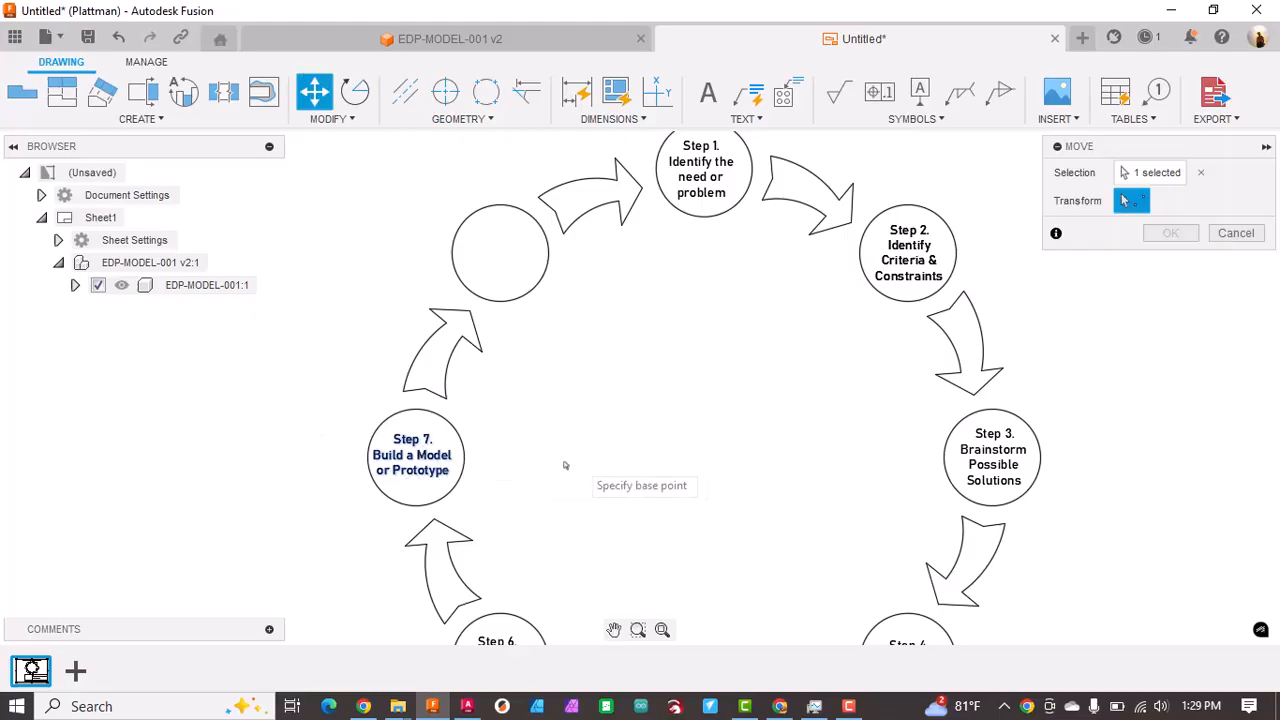
left_click(430, 432)
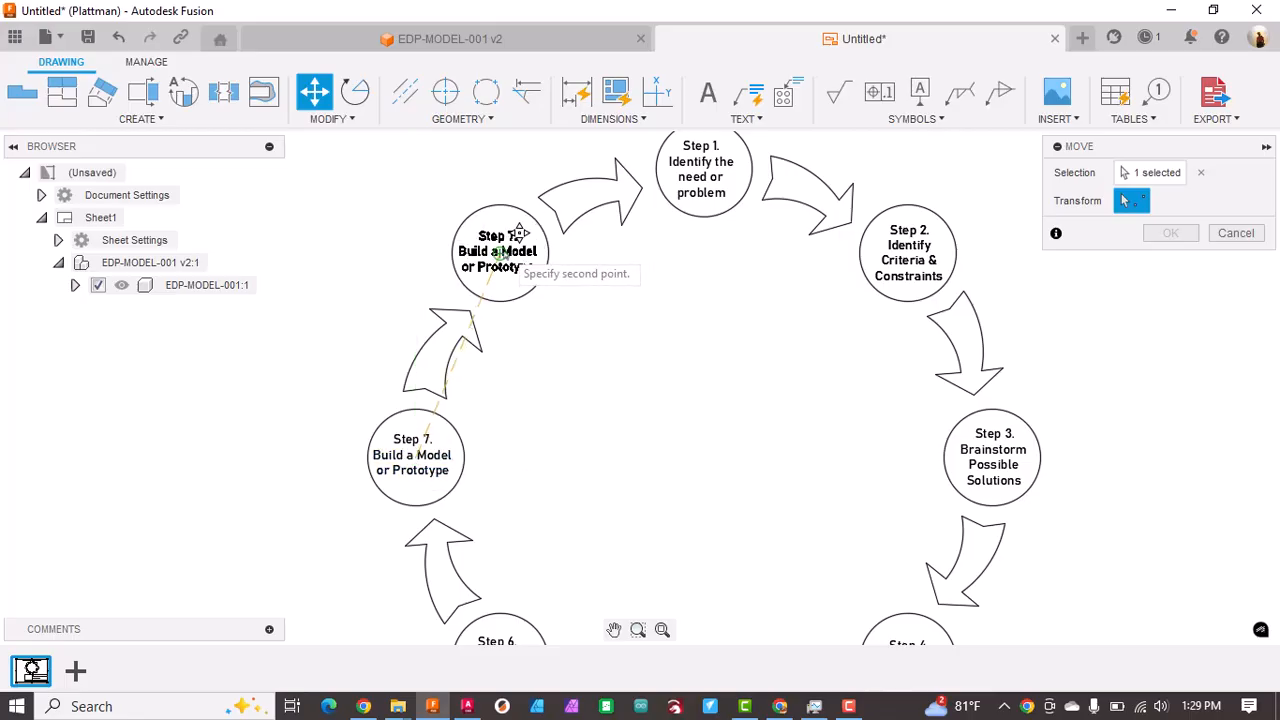
left_click(519, 234)
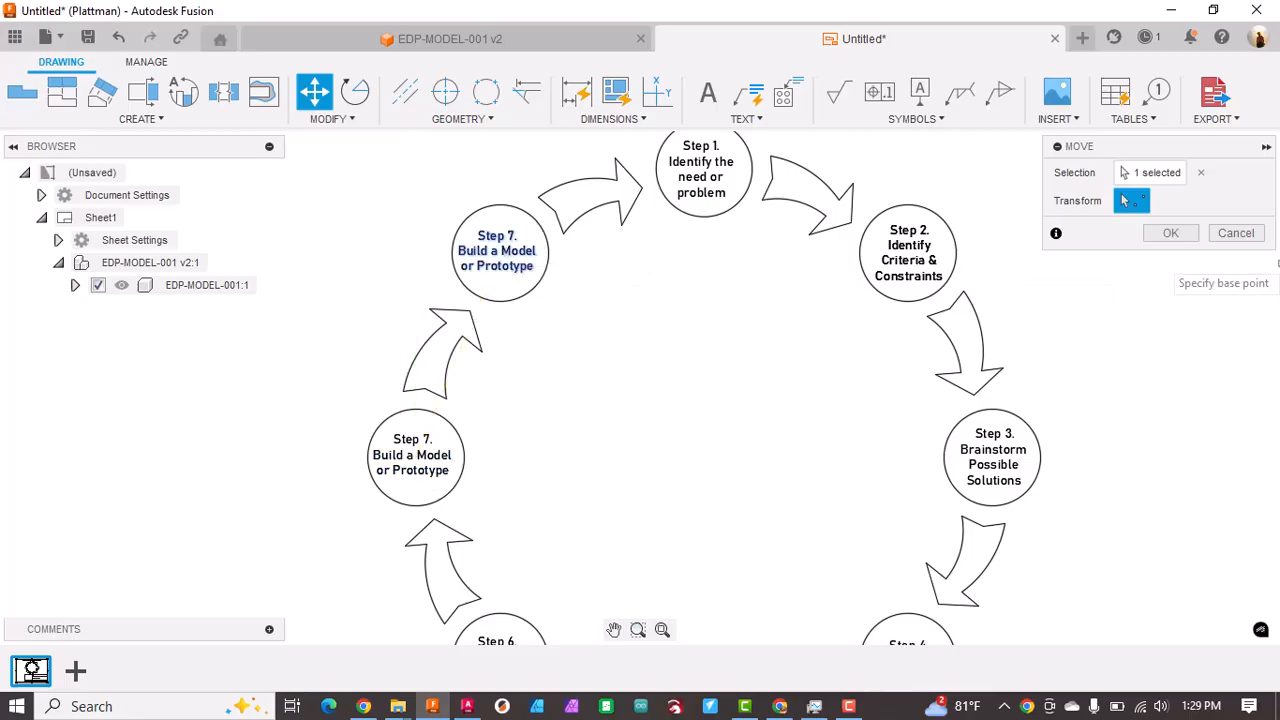
left_click(1166, 233)
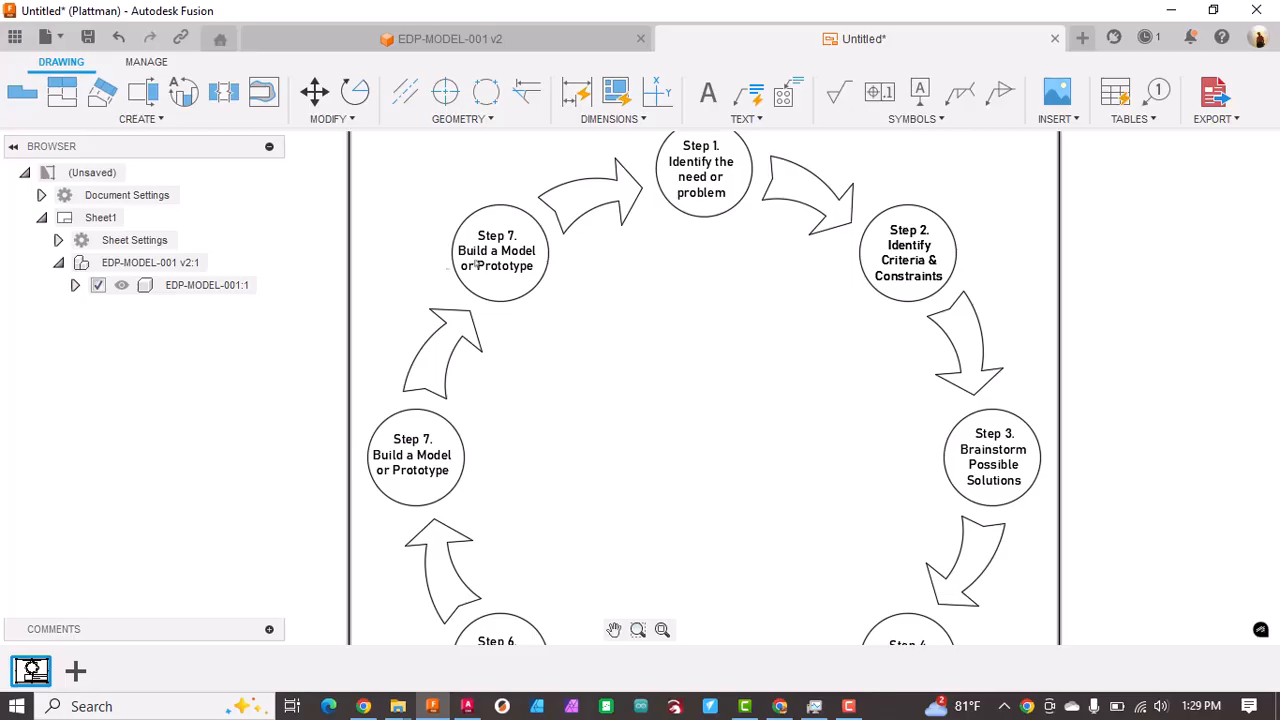
Step: Change the copied Step 7 label to "Step 8.", "Refine the" and "Design" on three lines and finish editing
scroll(487, 289, "up", 5)
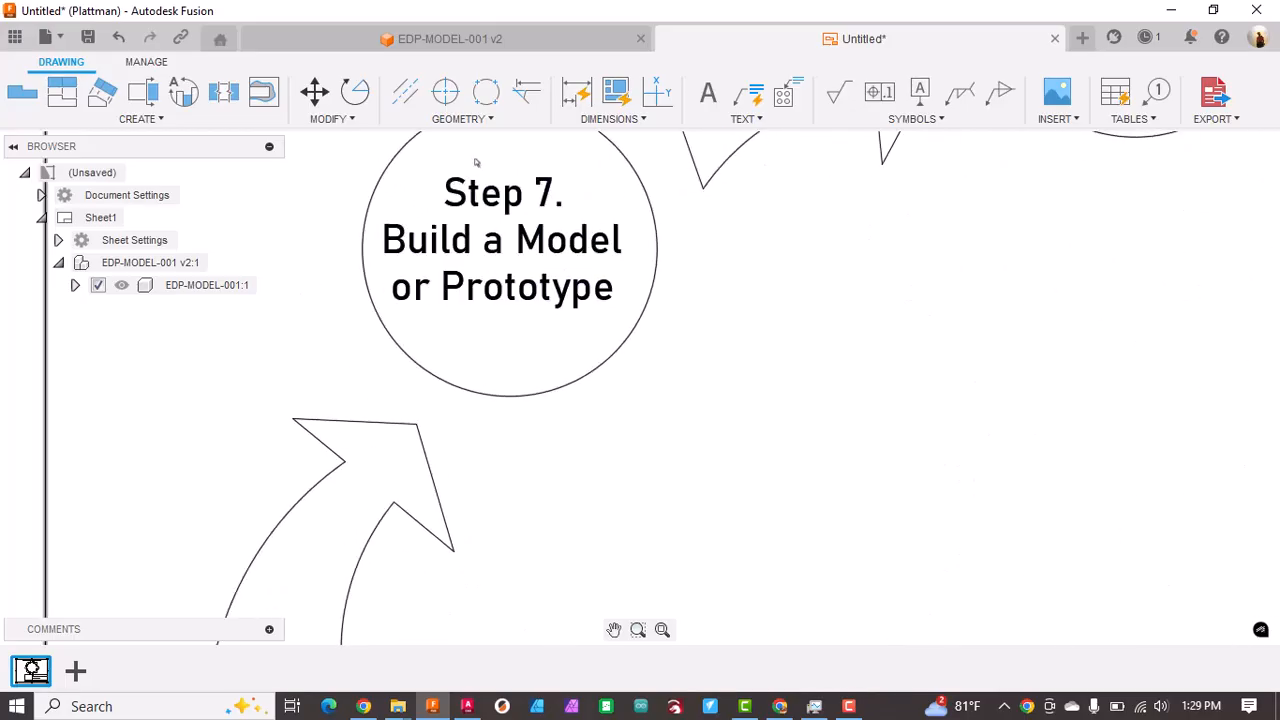
double_click(551, 194)
left_click_drag(551, 194, 638, 289)
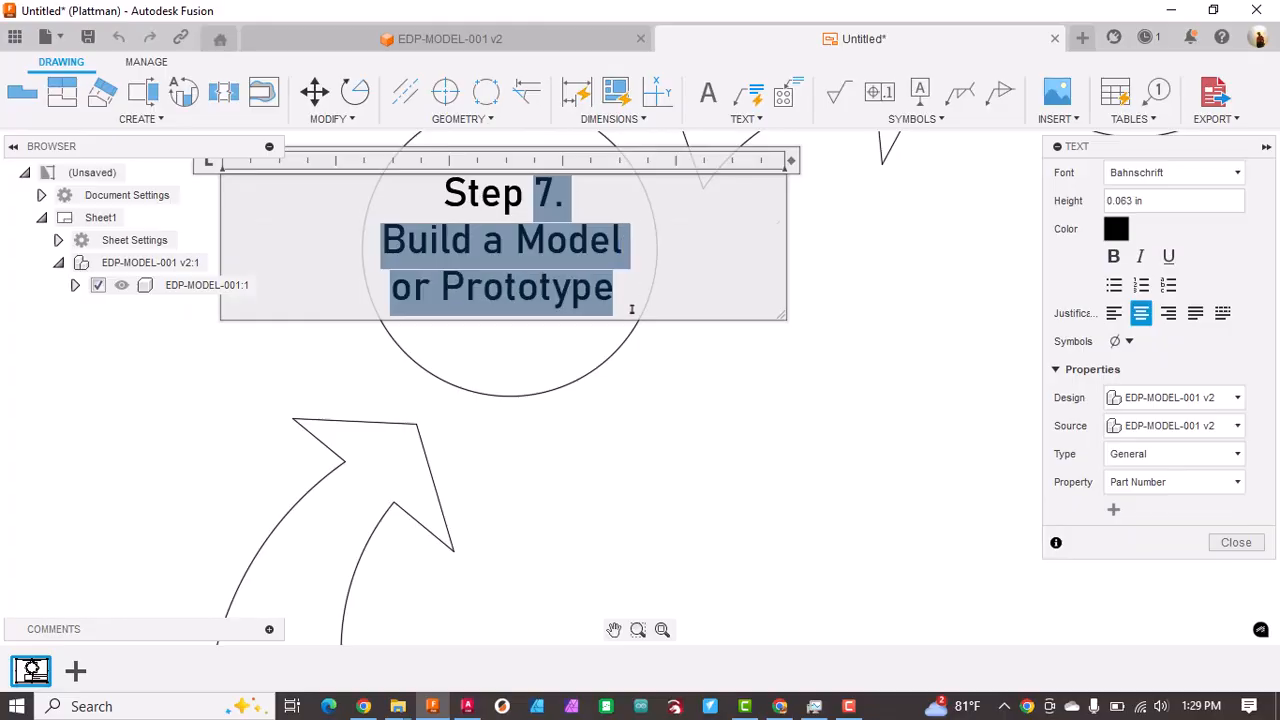
type("8.")
key("Return")
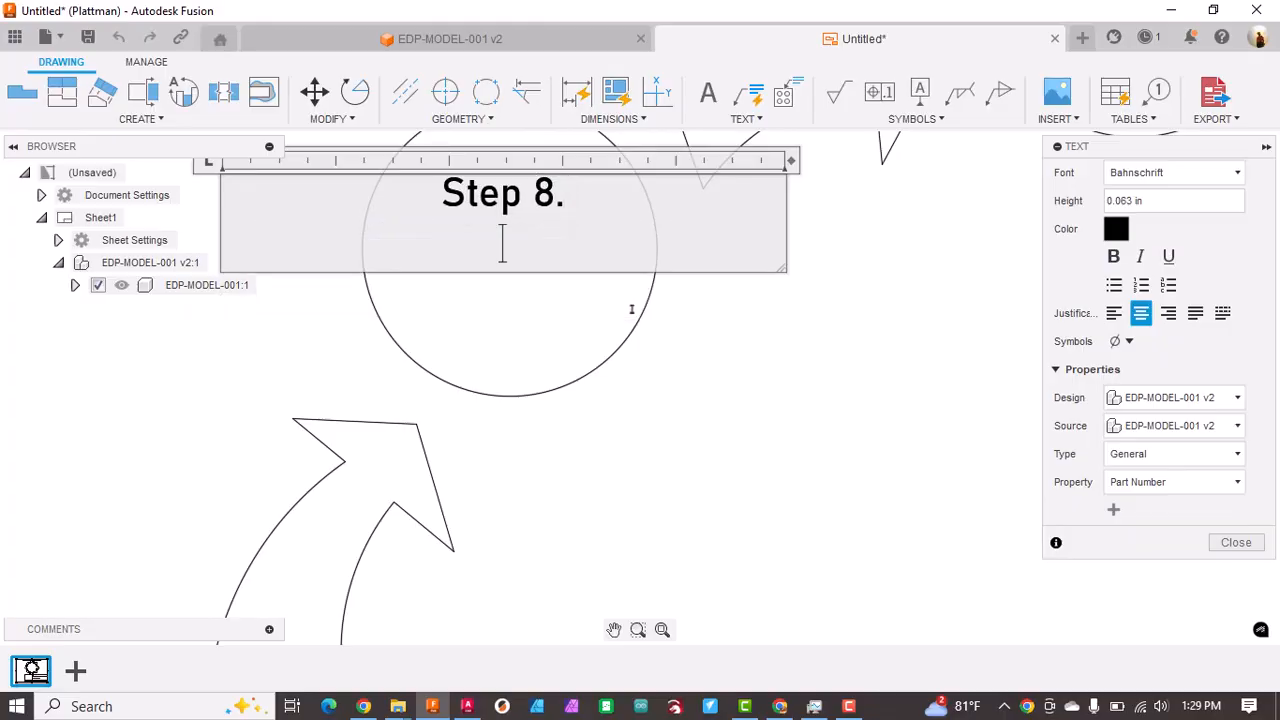
type("Refine the")
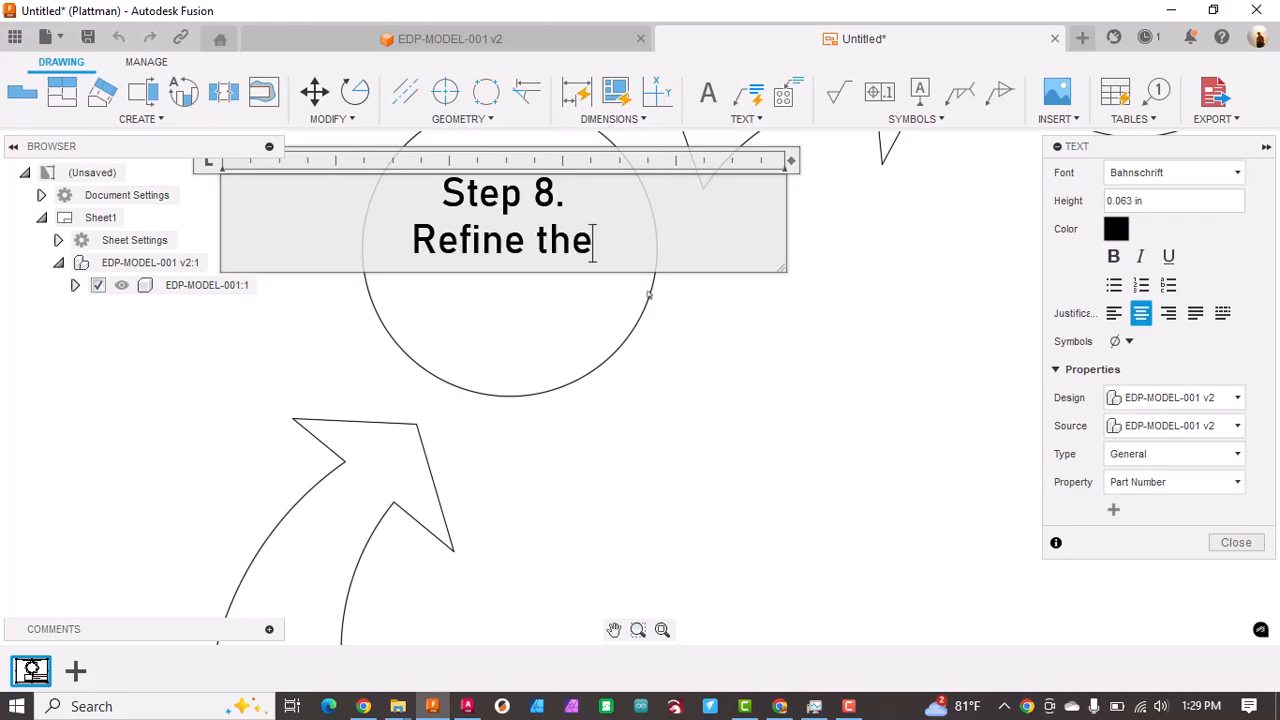
key("Return")
type("Design")
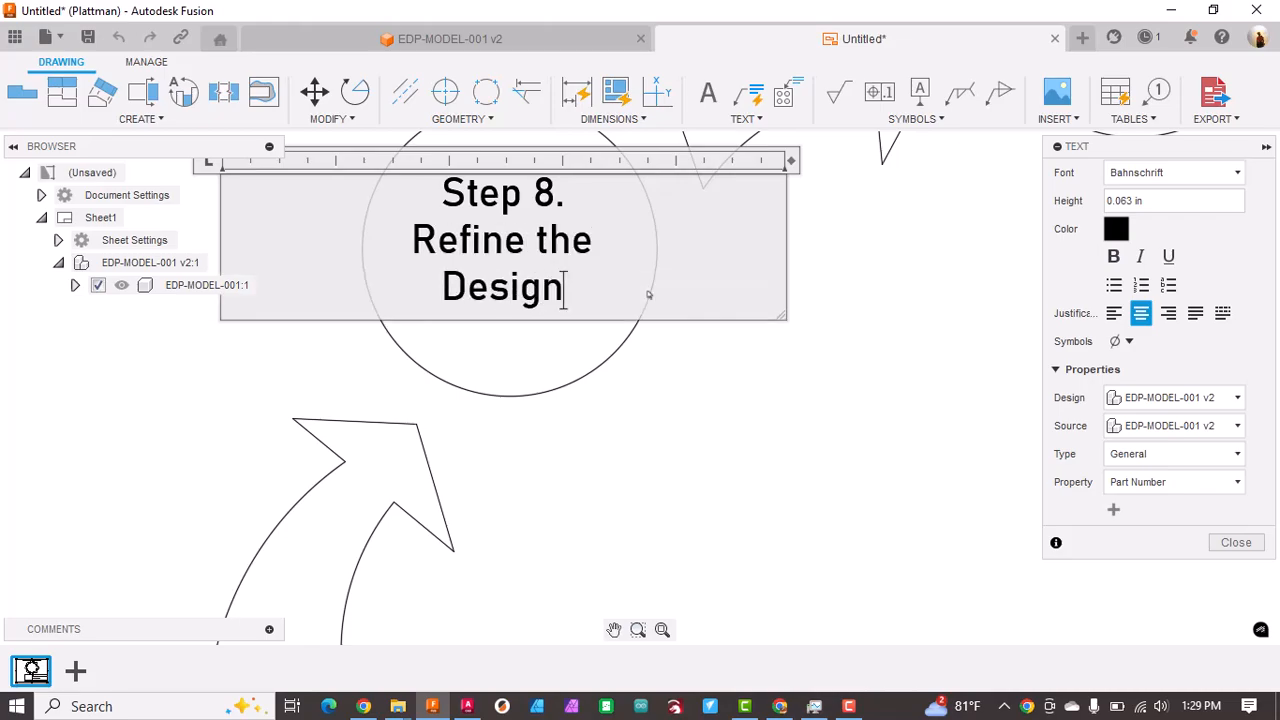
left_click(774, 451)
scroll(677, 326, "up", 5)
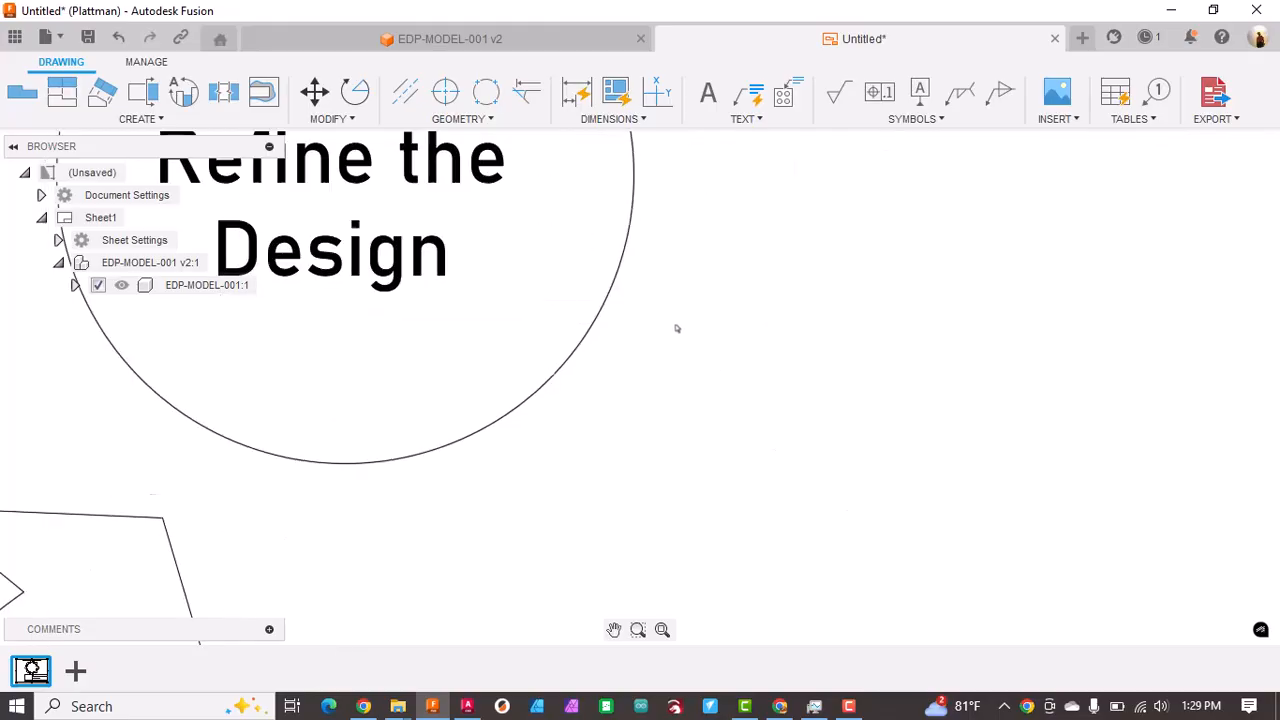
scroll(677, 322, "down", 5)
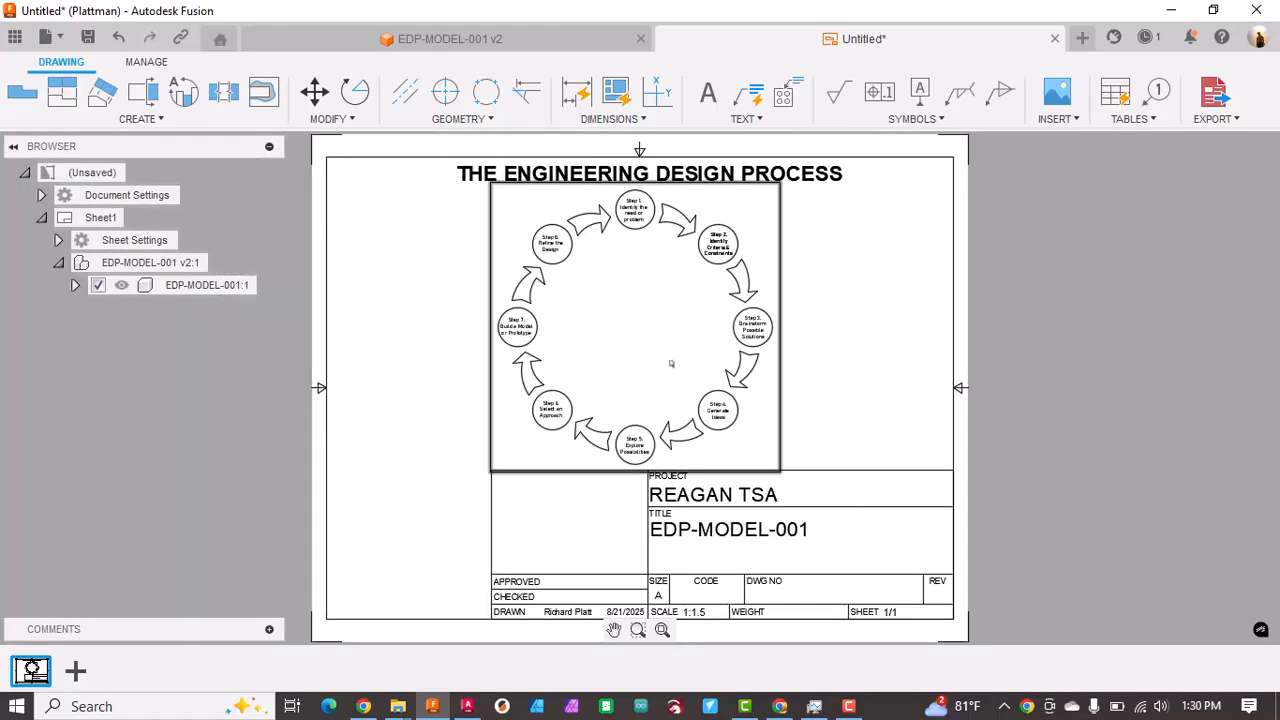